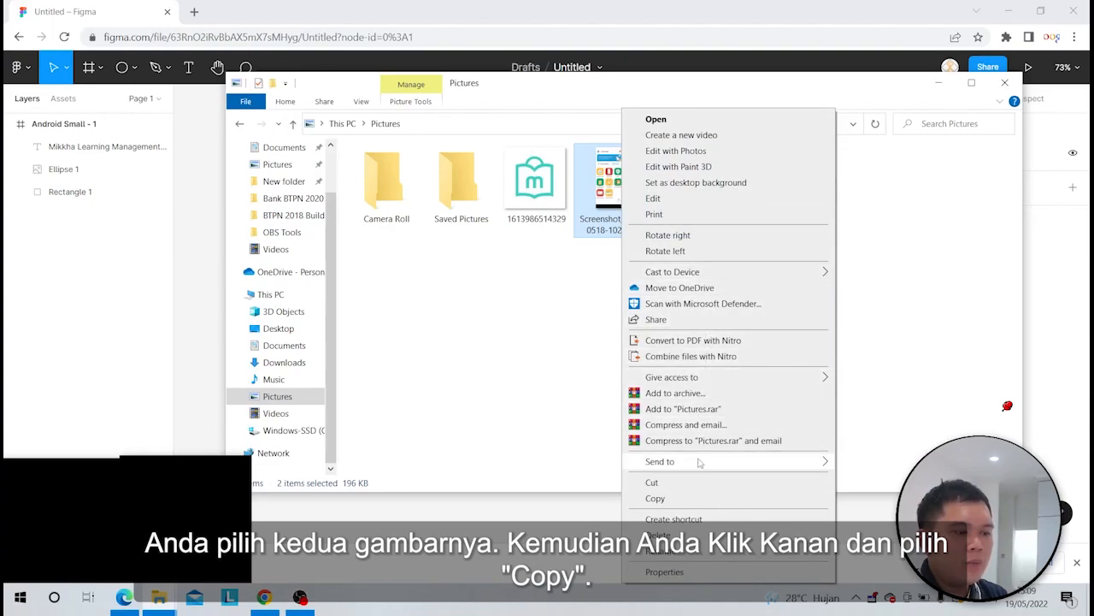
Copy the two selected phone screenshots from the Pictures folder and paste them onto the empty canvas in Figma, allowing clipboard access
left_click(695, 500)
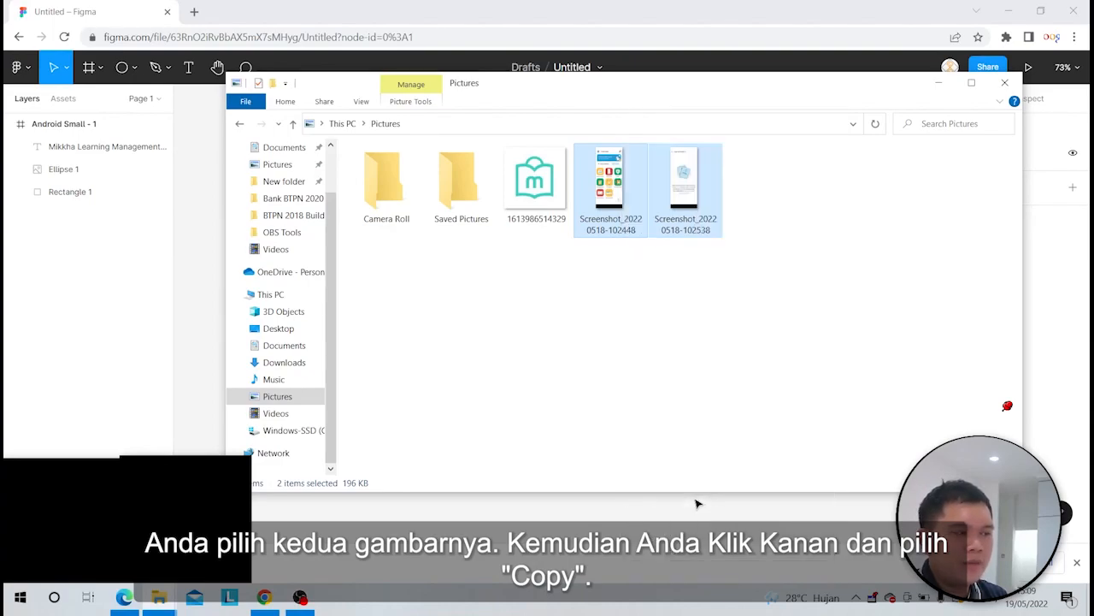
left_click(531, 17)
scroll(590, 282, "down", 5)
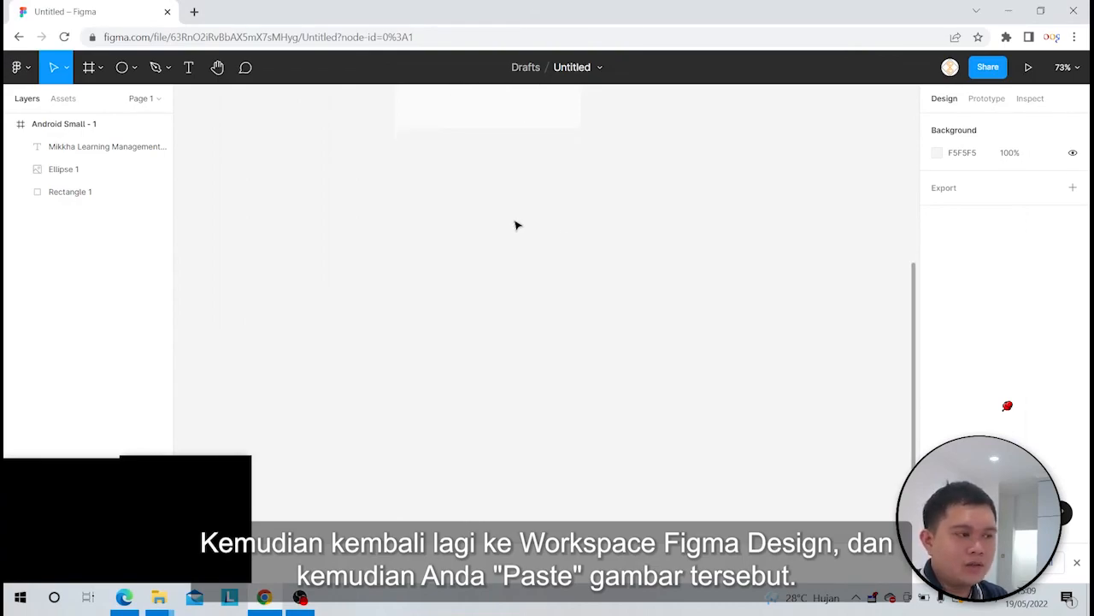
right_click(423, 196)
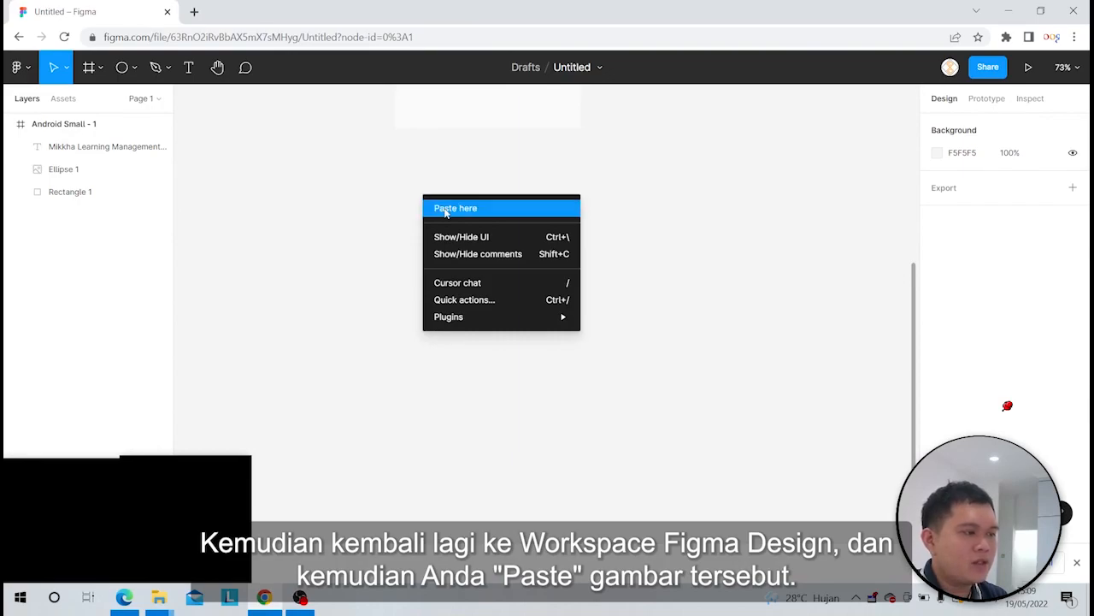
left_click(447, 209)
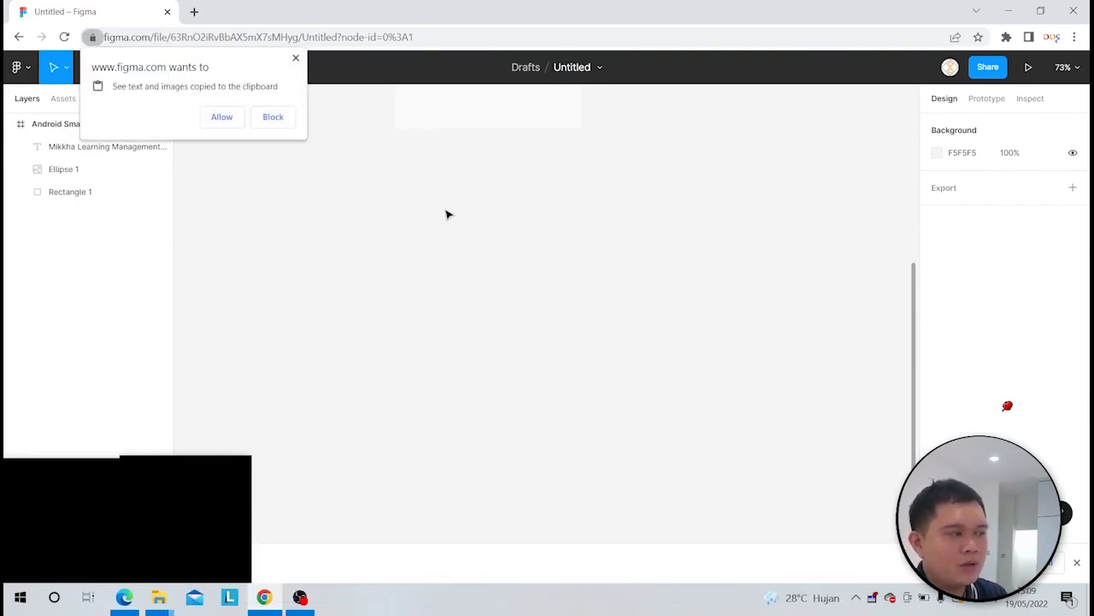
left_click(224, 117)
scroll(535, 279, "up", 5)
scroll(539, 278, "down", 6)
scroll(584, 285, "up", 5)
scroll(598, 289, "down", 6)
key("ctrl+v")
scroll(612, 291, "down", 5)
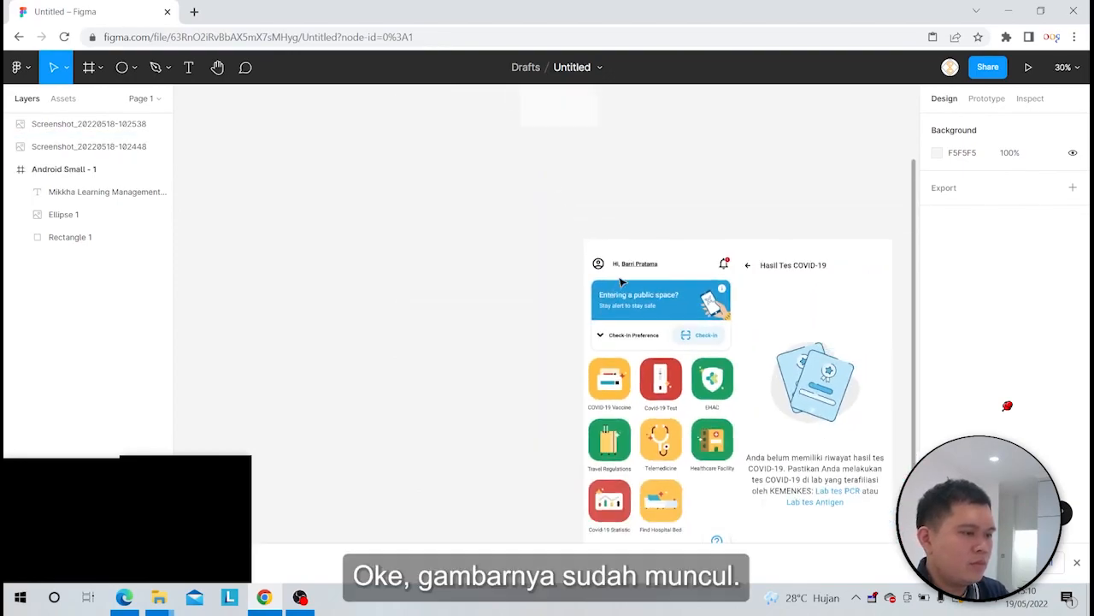
left_click_drag(659, 222, 480, 155)
left_click_drag(358, 172, 749, 534)
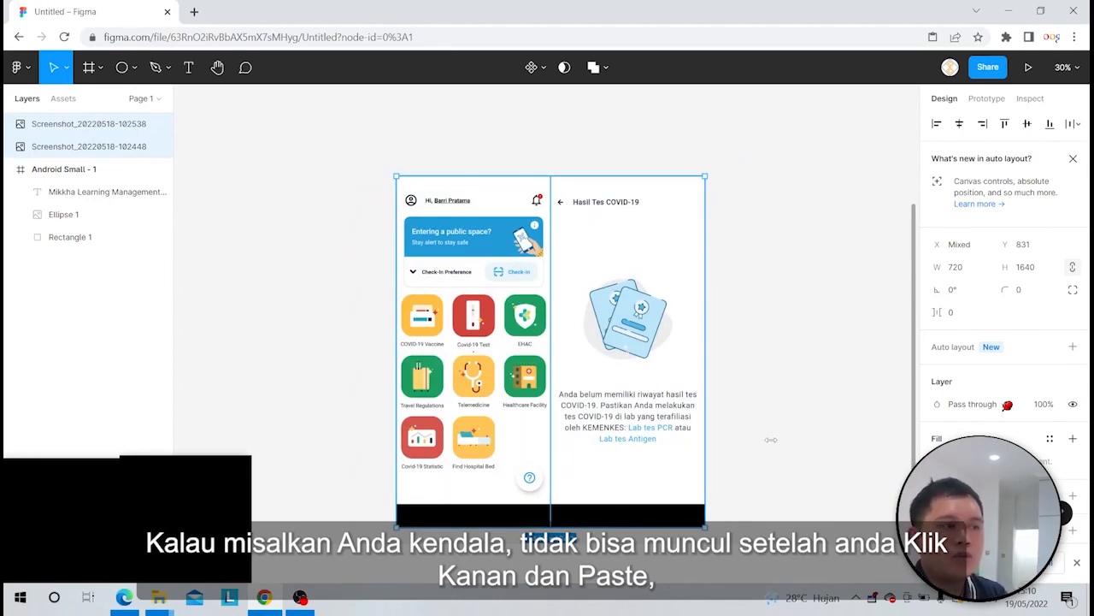
right_click(748, 181)
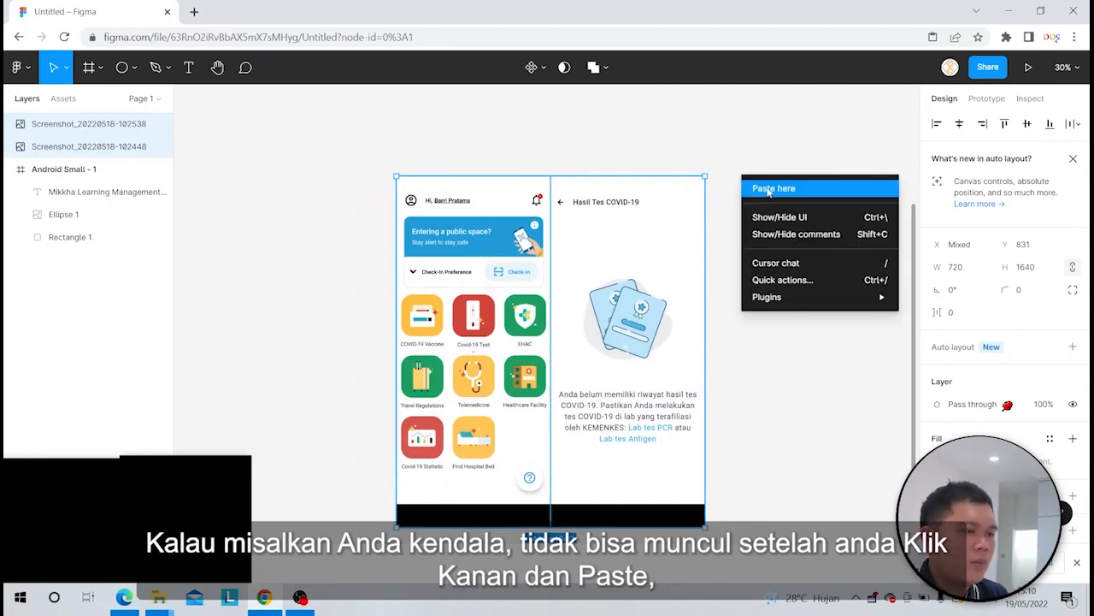
left_click(768, 190)
left_click(728, 156)
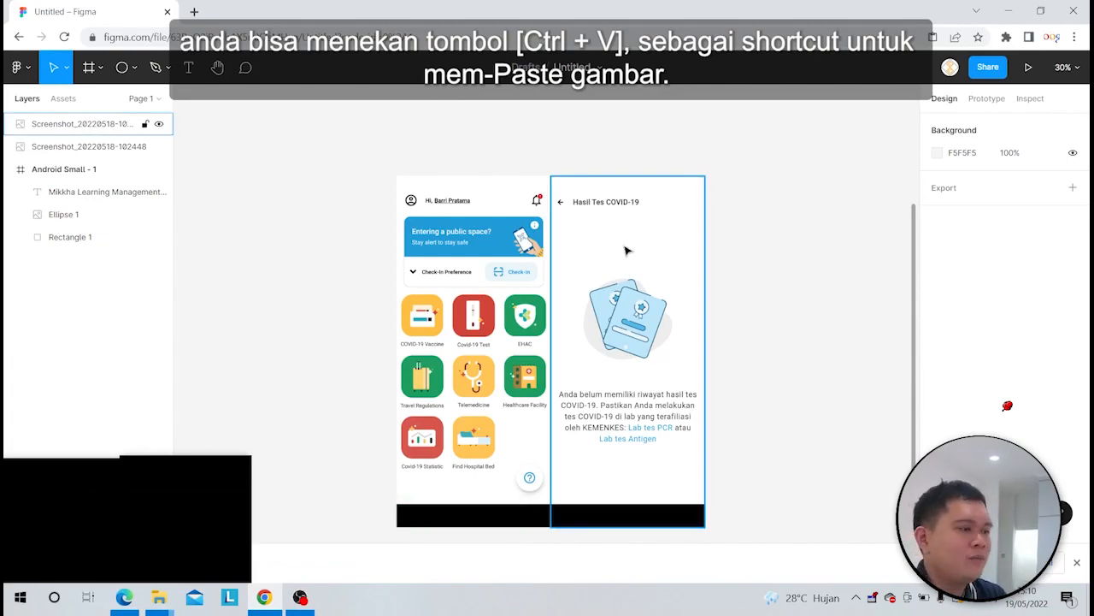
Move the "Hasil Tes COVID-19" screenshot away from the homepage screenshot, leaving a gap between them, to about X 1086, Y 831
left_click_drag(611, 253, 659, 253)
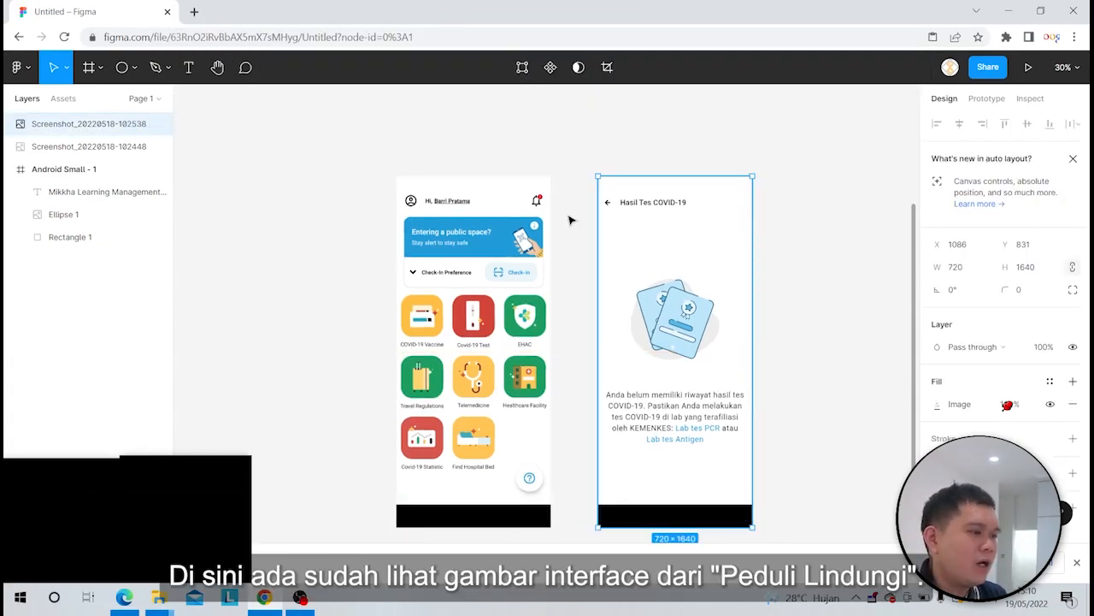
scroll(569, 217, "down", 2)
scroll(576, 212, "up", 1)
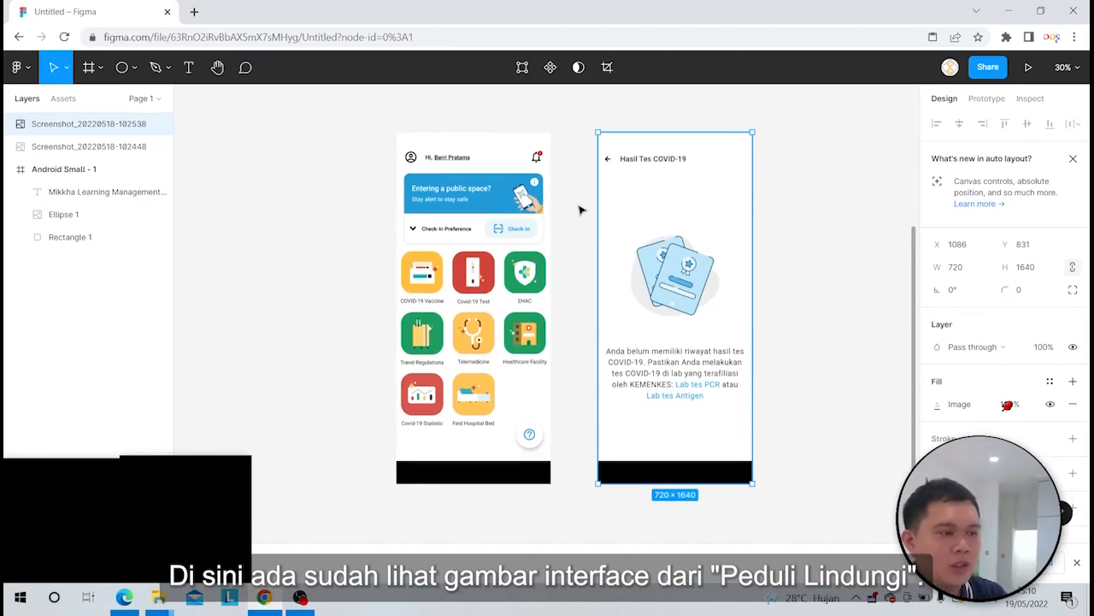
left_click(330, 127)
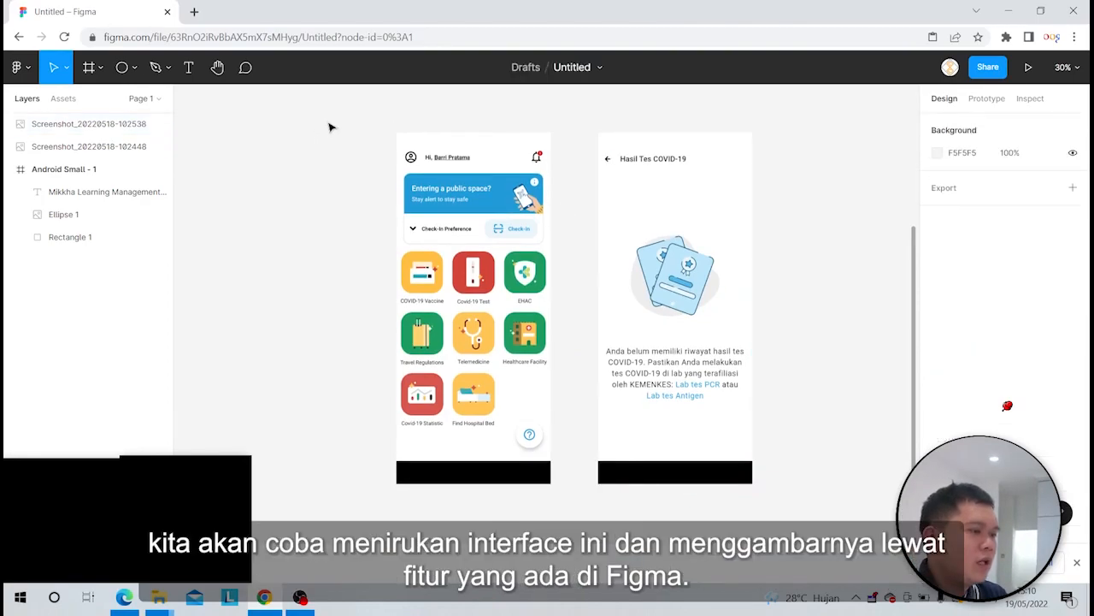
Move the "Hasil Tes COVID-19" screenshot below the homepage screenshot, to about X 125, Y 2650
scroll(495, 177, "down", 2)
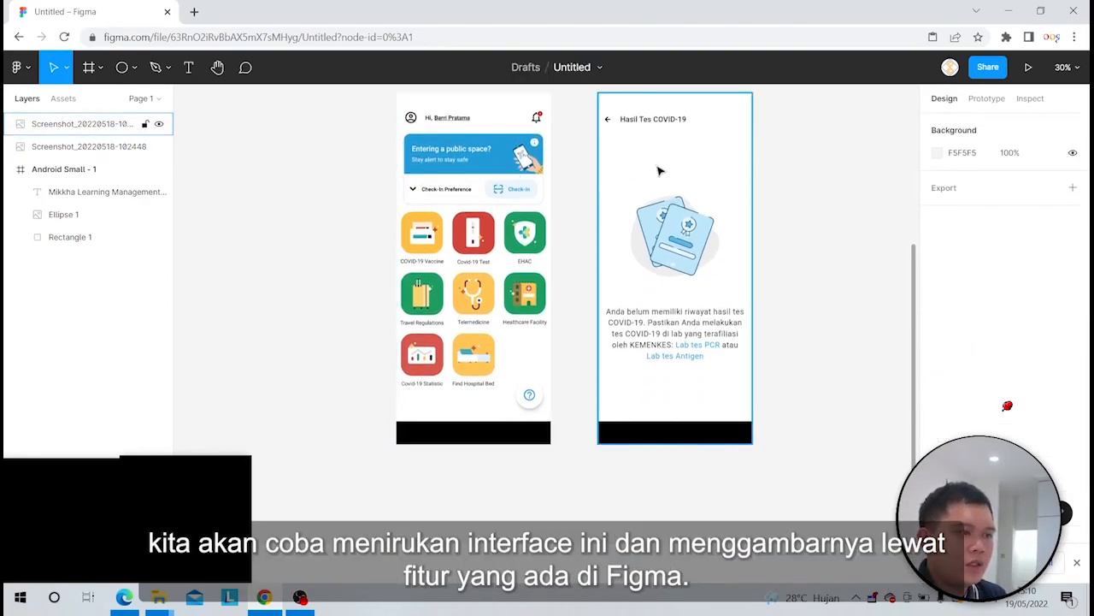
scroll(661, 171, "down", 1)
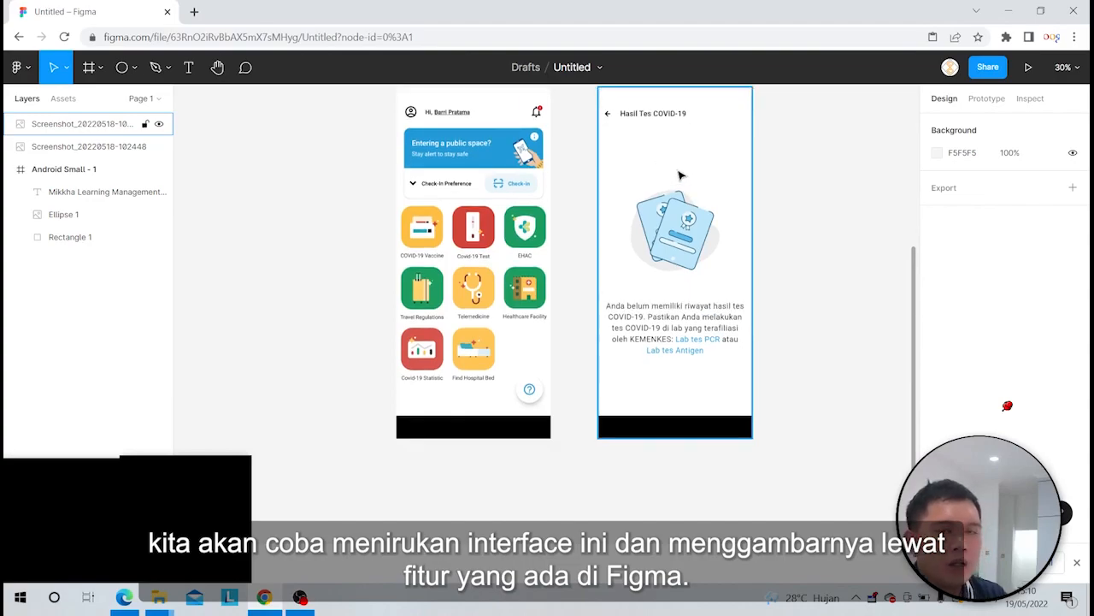
left_click_drag(713, 117, 473, 504)
scroll(782, 174, "up", 1)
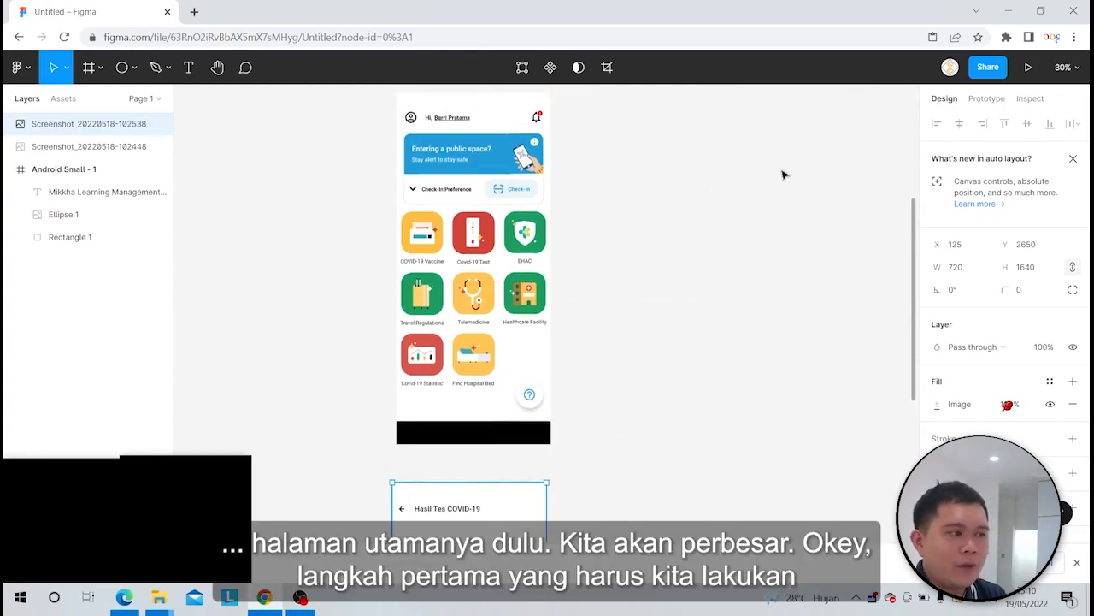
Add a new frame with the Android Large preset, 360 × 800
scroll(643, 169, "up", 3)
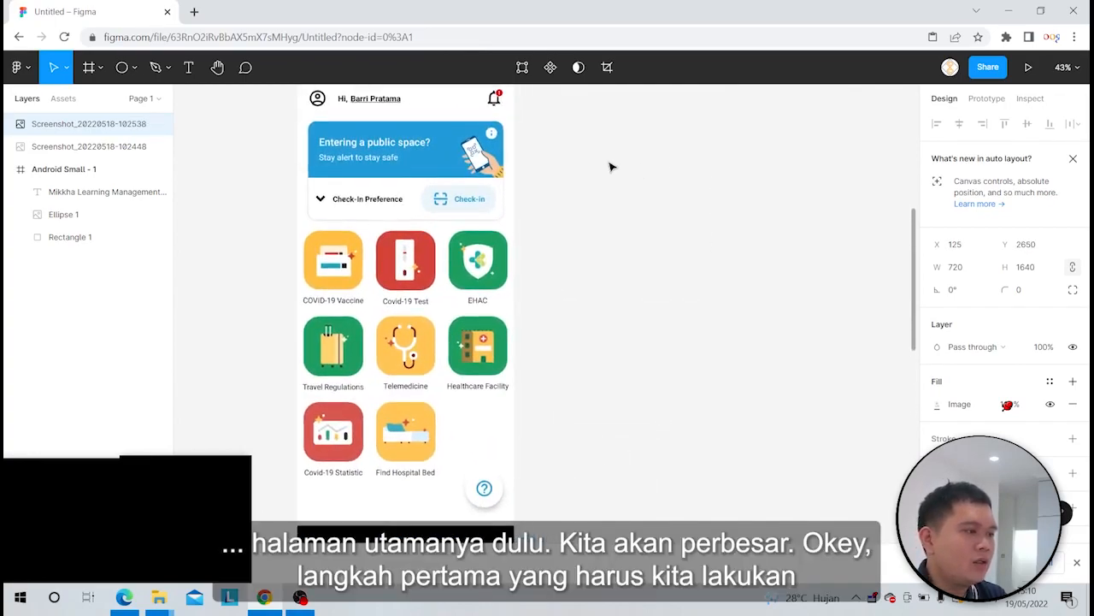
left_click_drag(611, 155, 586, 177)
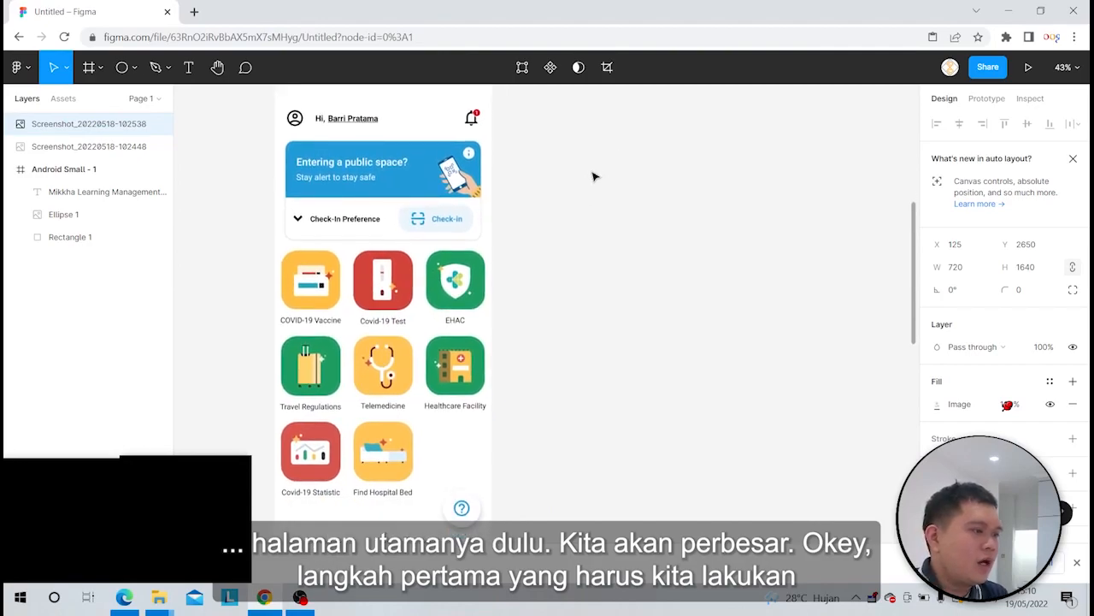
scroll(597, 175, "down", 2)
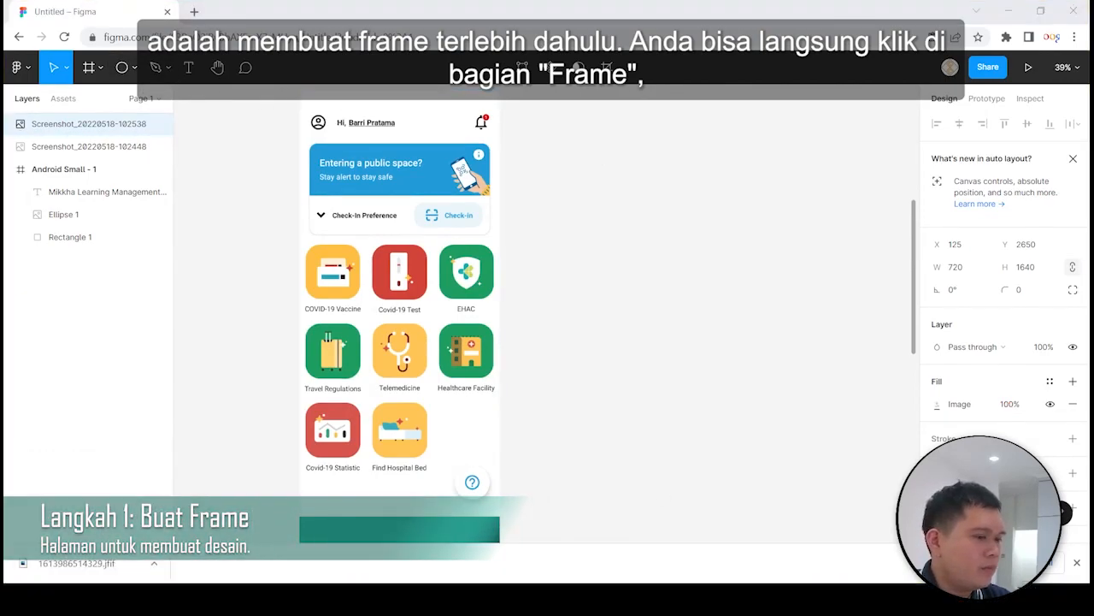
left_click(100, 67)
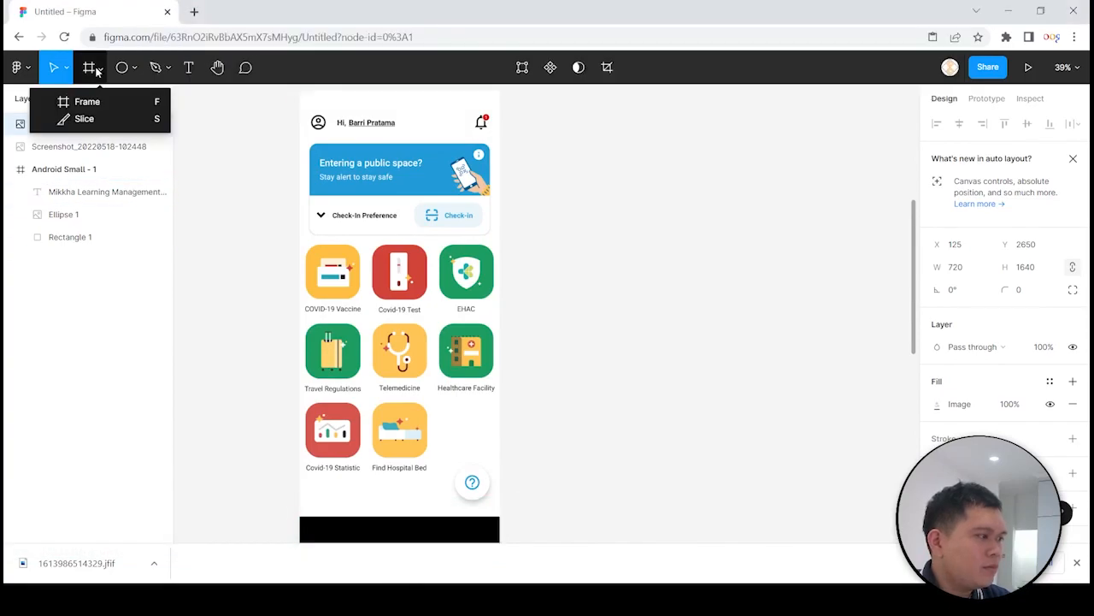
left_click(112, 101)
scroll(971, 242, "down", 2)
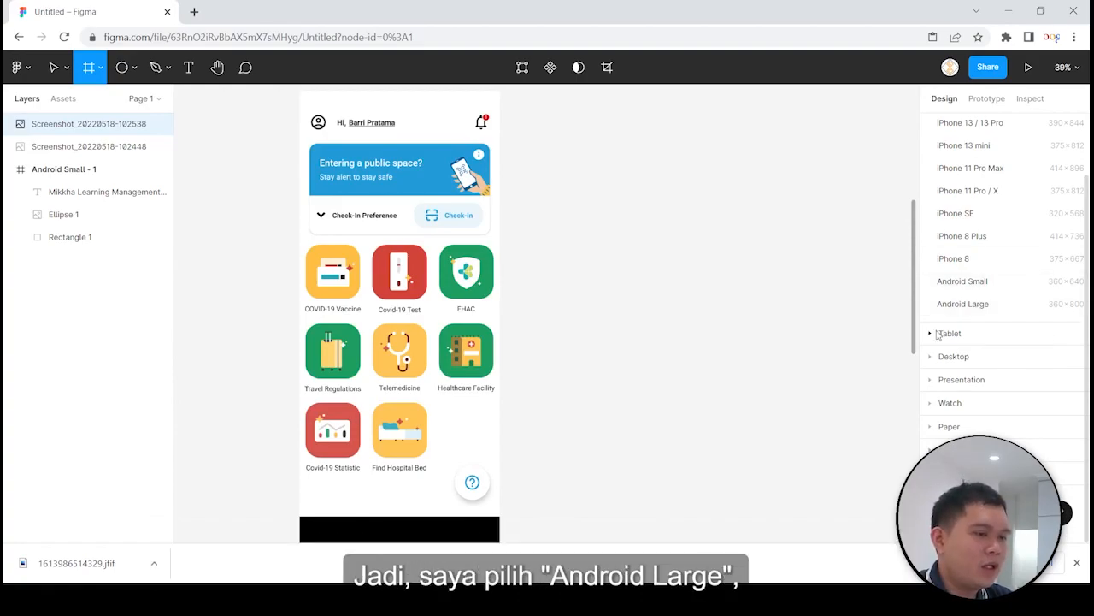
left_click(1002, 308)
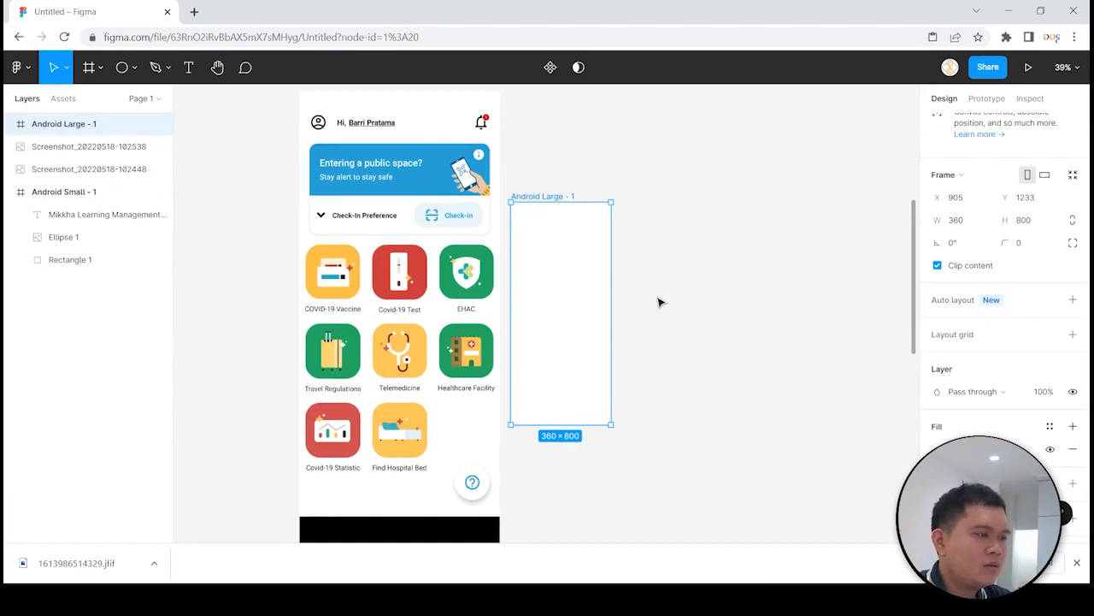
Move the Android Large frame up and further right of the homepage screenshot, to about X 1167, Y 851
scroll(658, 301, "up", 1)
scroll(658, 301, "down", 1)
left_click_drag(558, 288, 633, 181)
scroll(632, 203, "up", 1)
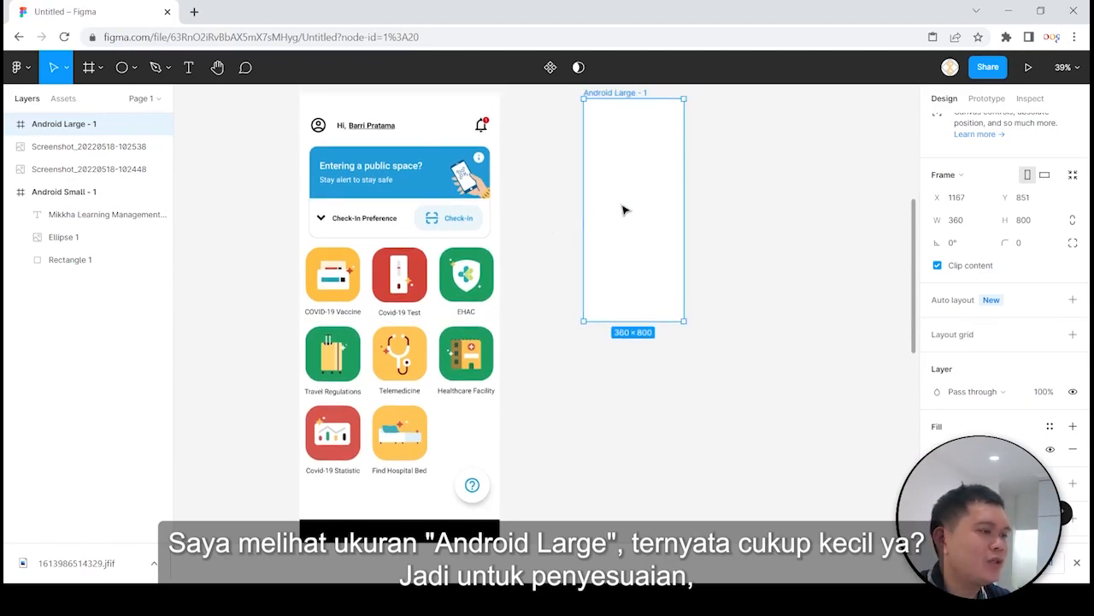
Move the homepage screenshot closer to the Android Large frame and shrink it proportionally to about 346 × 788
left_click(474, 286)
left_click_drag(448, 302, 495, 298)
scroll(527, 422, "down", 3)
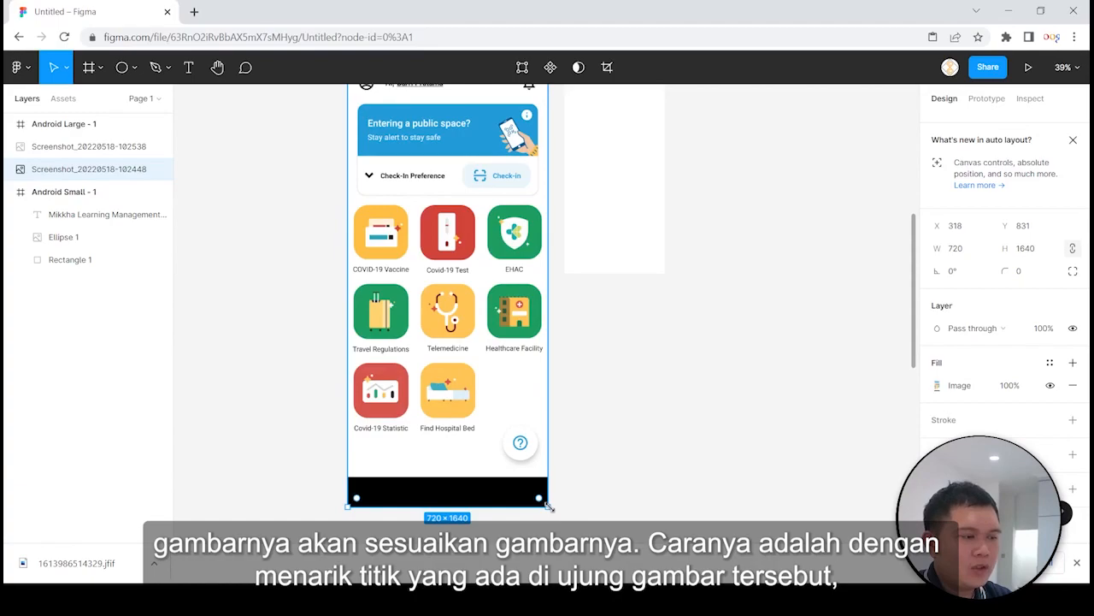
left_click_drag(548, 506, 442, 256)
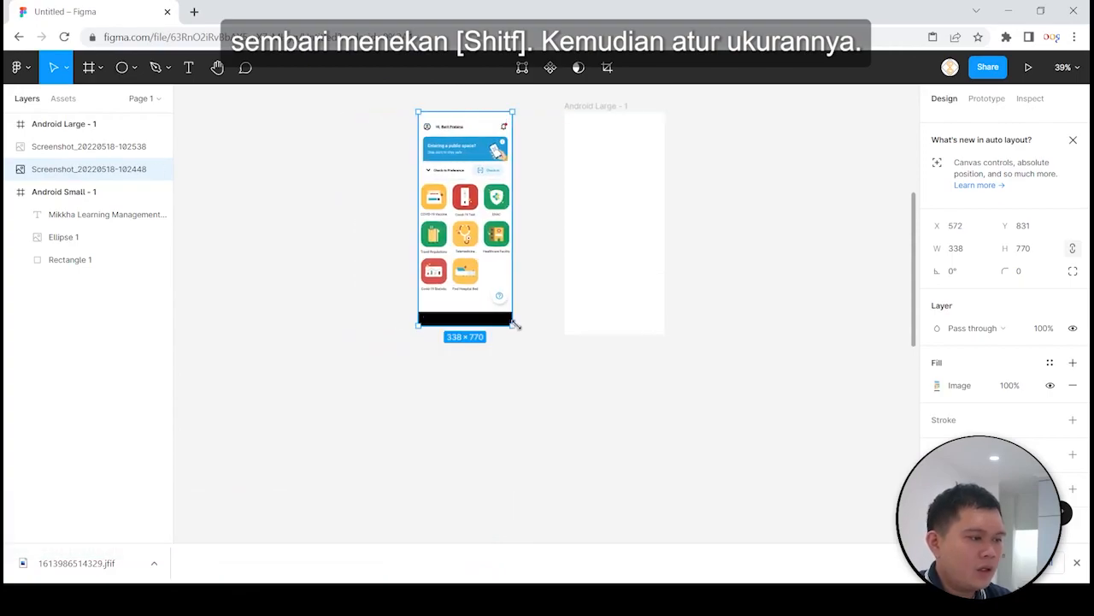
left_click_drag(514, 322, 514, 325)
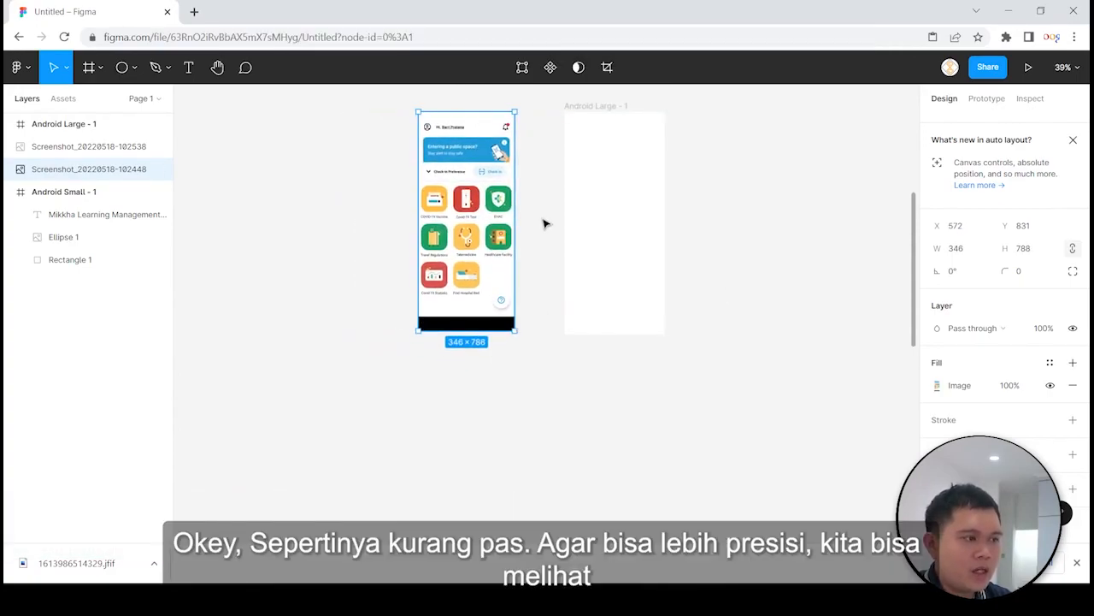
Unlock the homepage screenshot's proportions and set its size to 360 × 800 to match the Android Large frame
scroll(543, 224, "up", 2)
scroll(544, 223, "up", 1)
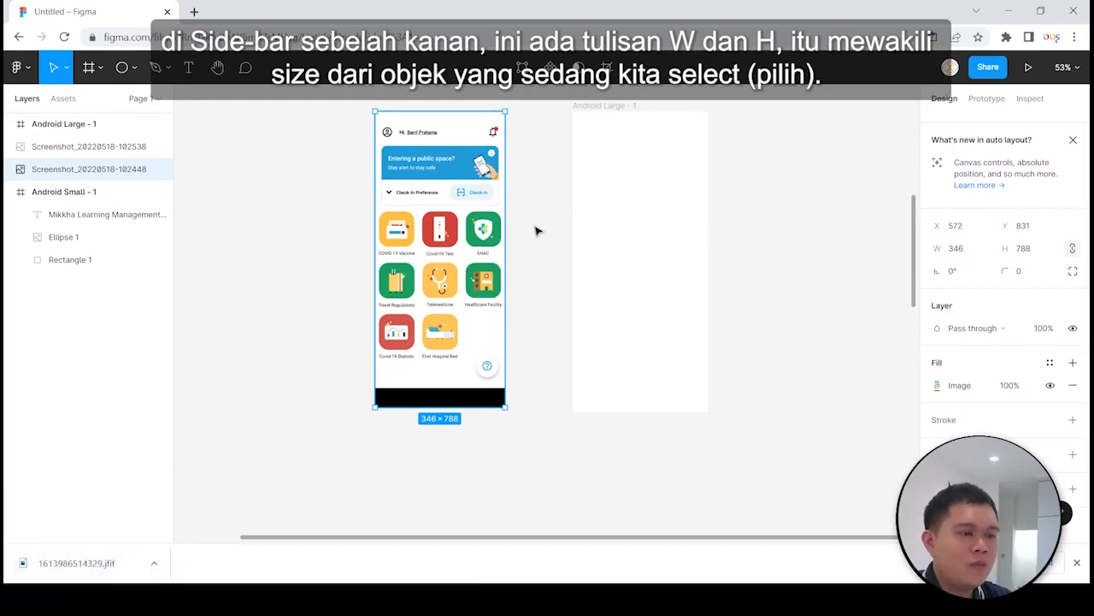
left_click(640, 207)
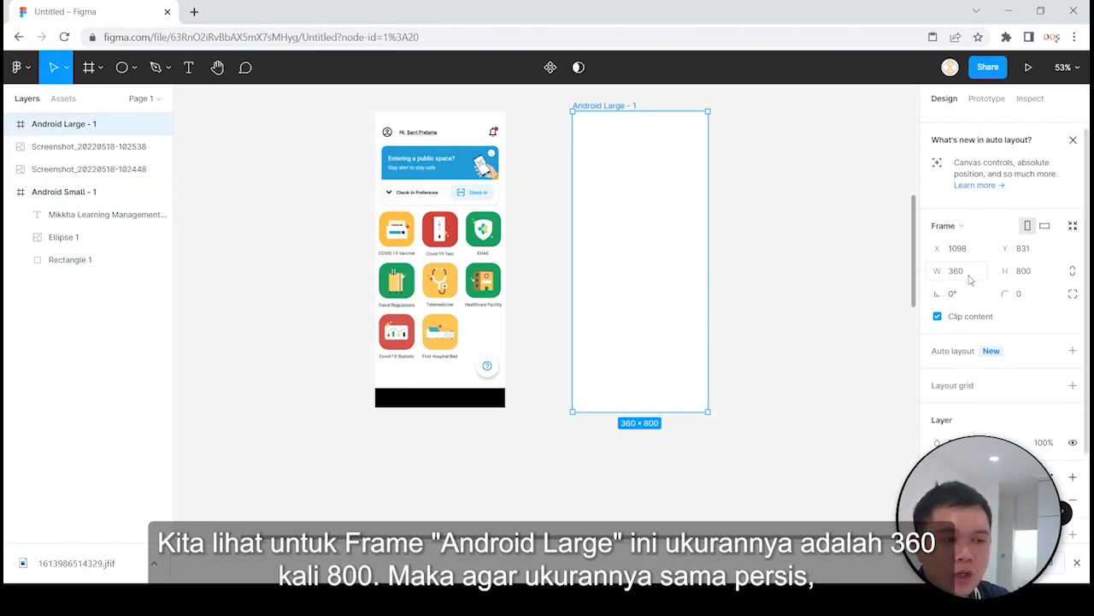
left_click(137, 168)
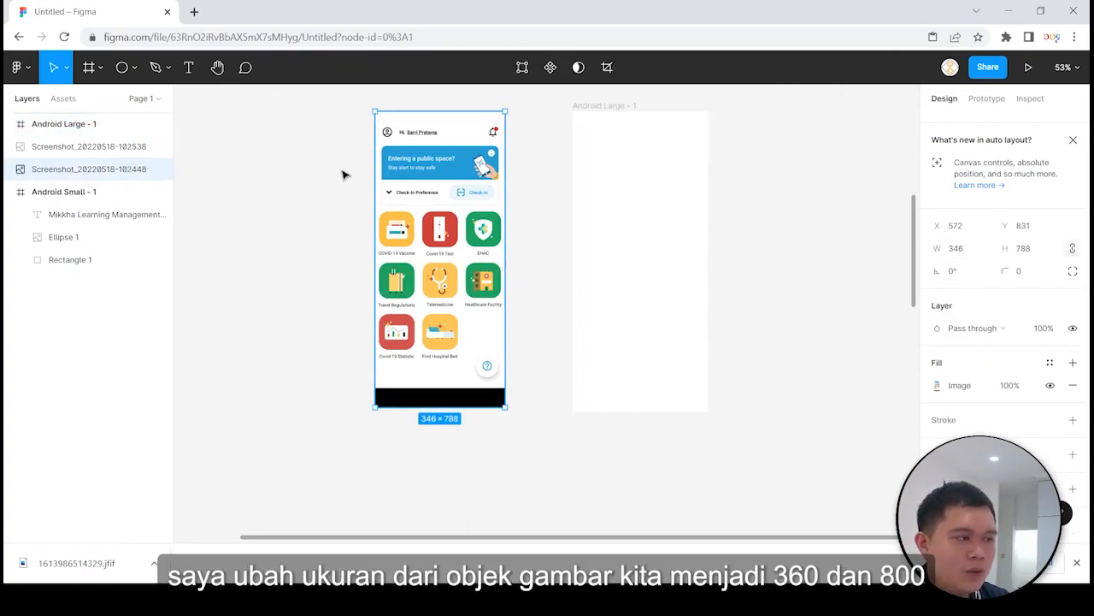
left_click(980, 253)
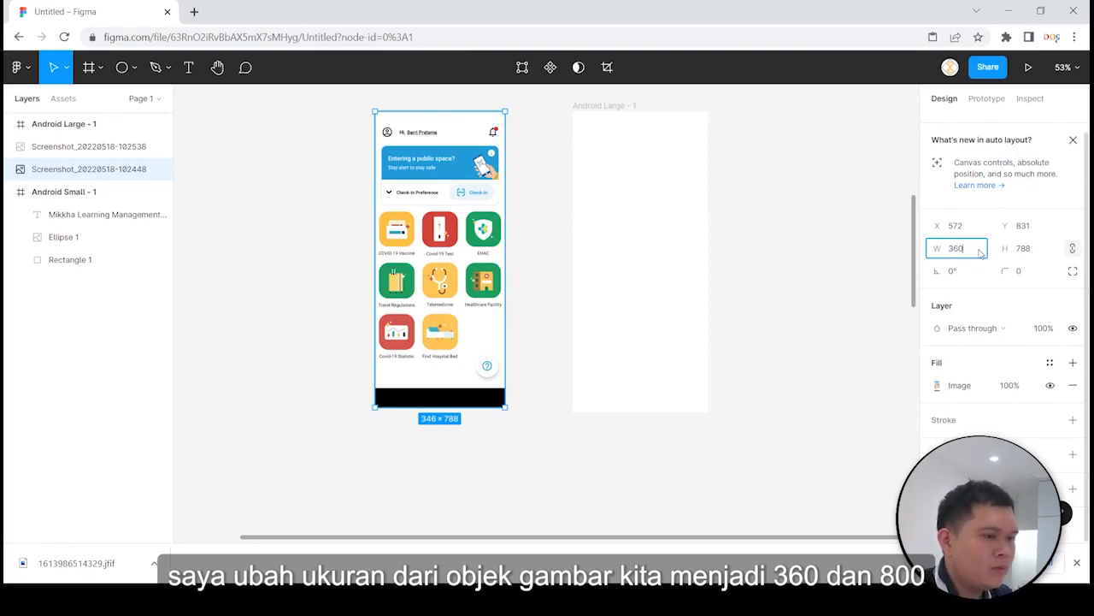
key("Return")
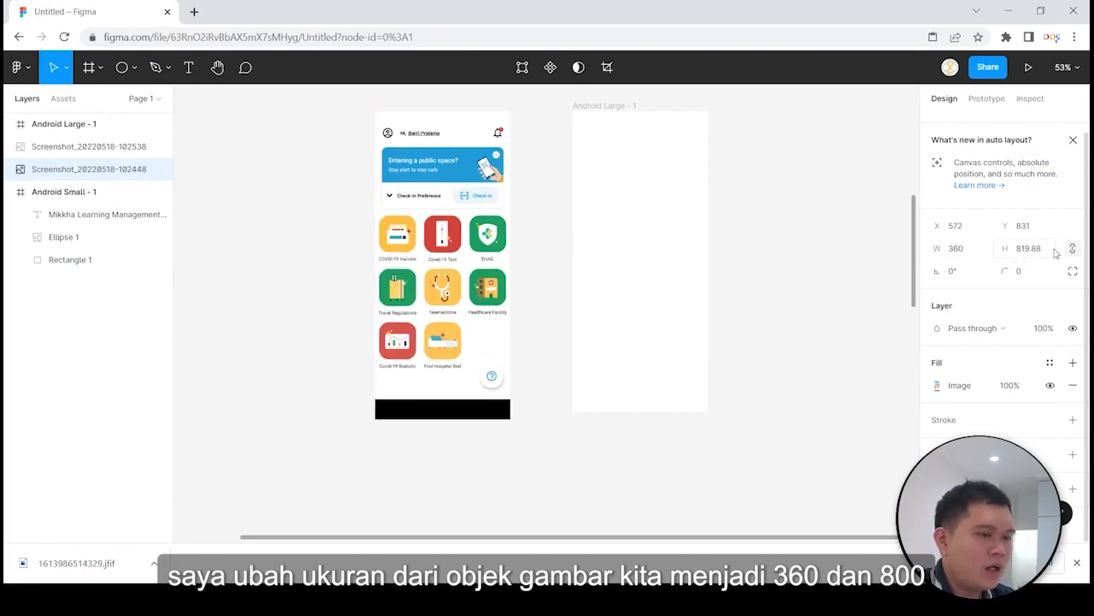
left_click(1049, 251)
type("800")
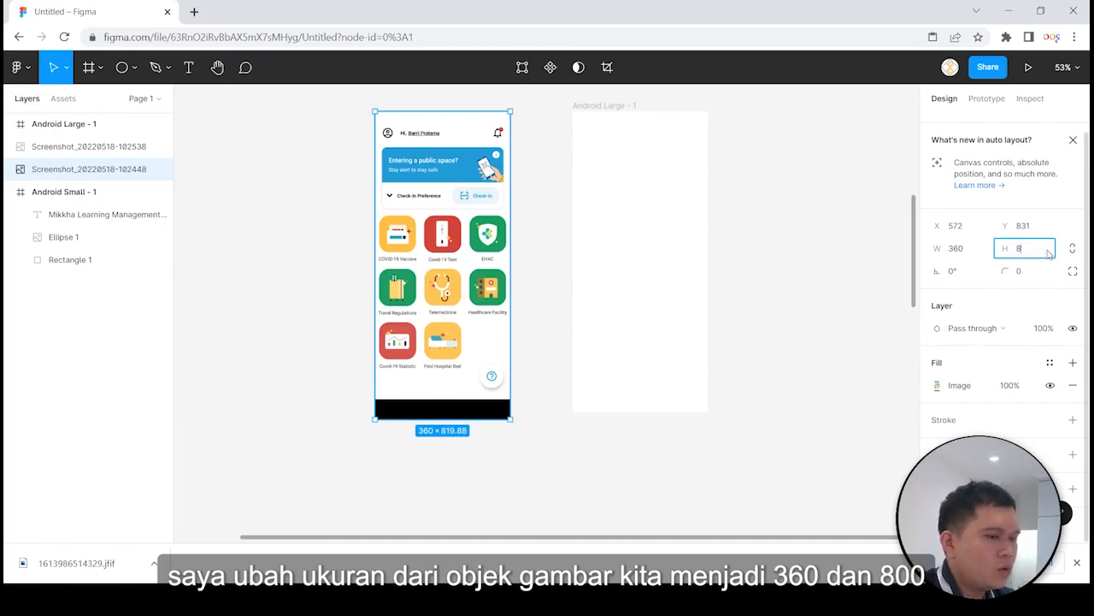
key("Return")
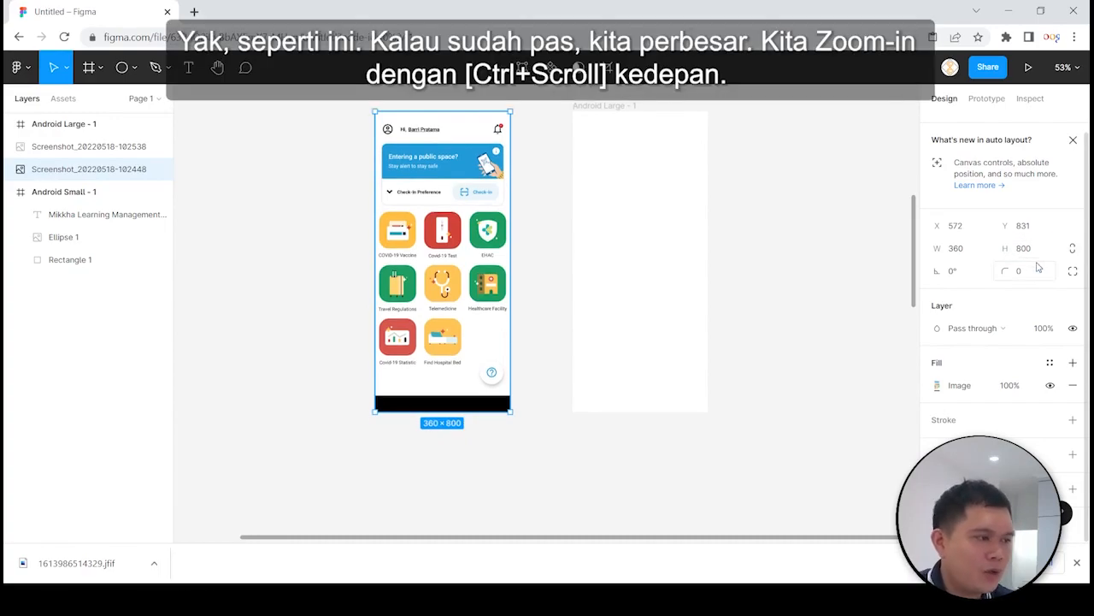
Move the Android Large frame right beside the homepage screenshot, to about X 956, Y 831
scroll(611, 198, "up", 5)
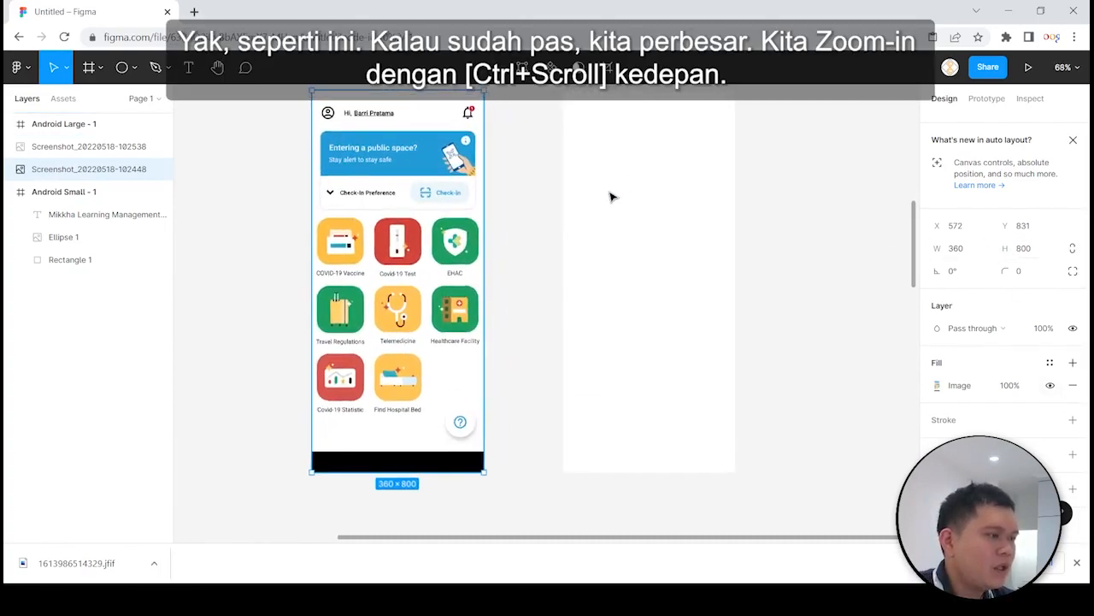
scroll(610, 198, "up", 1)
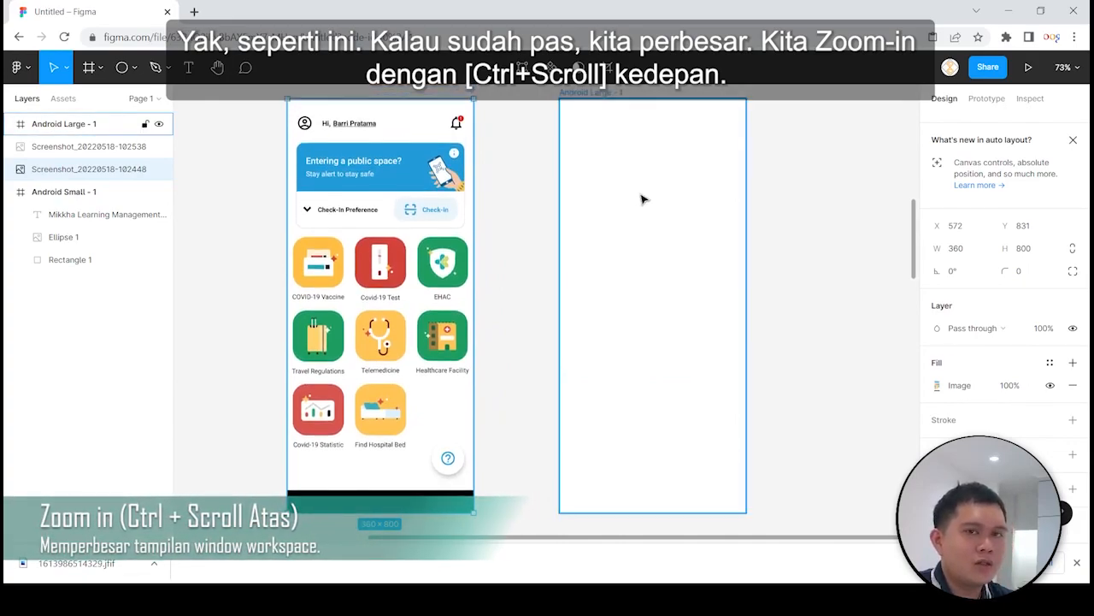
left_click_drag(665, 213, 587, 213)
scroll(617, 219, "up", 1)
scroll(617, 219, "up", 1)
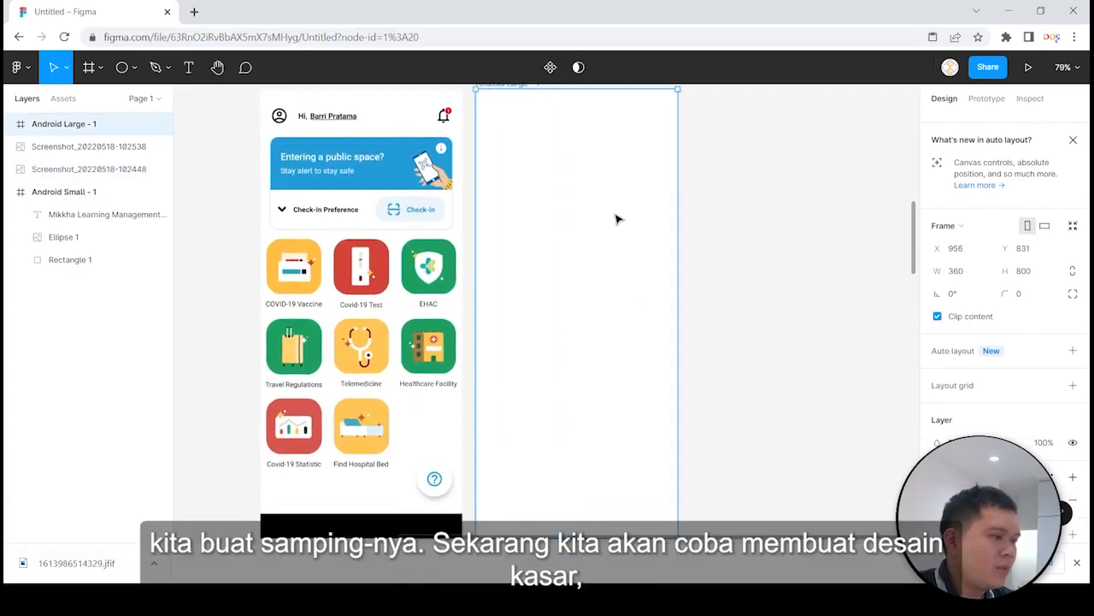
scroll(617, 219, "down", 1)
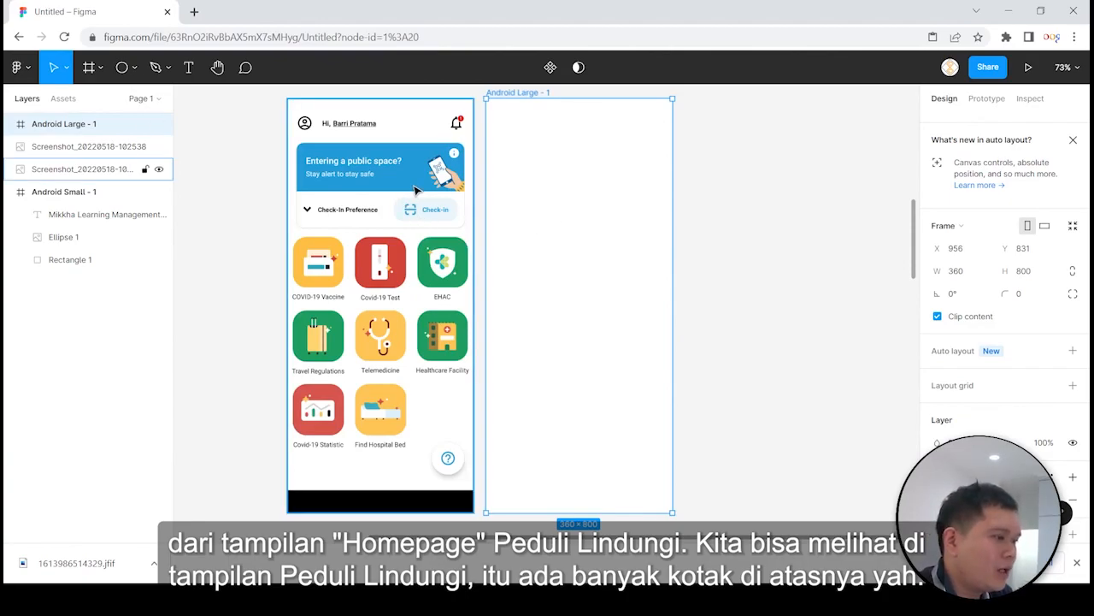
Examine the homepage screenshot's header, public-space card and feature icon grid beside the empty frame
scroll(417, 190, "up", 3)
left_click_drag(207, 190, 274, 197)
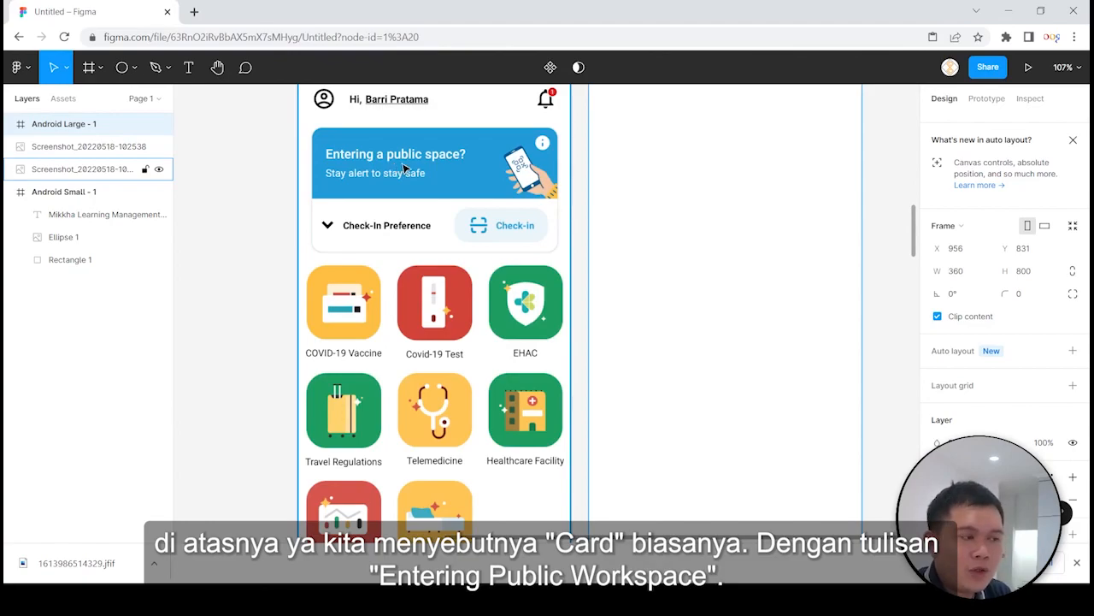
scroll(428, 164, "down", 1)
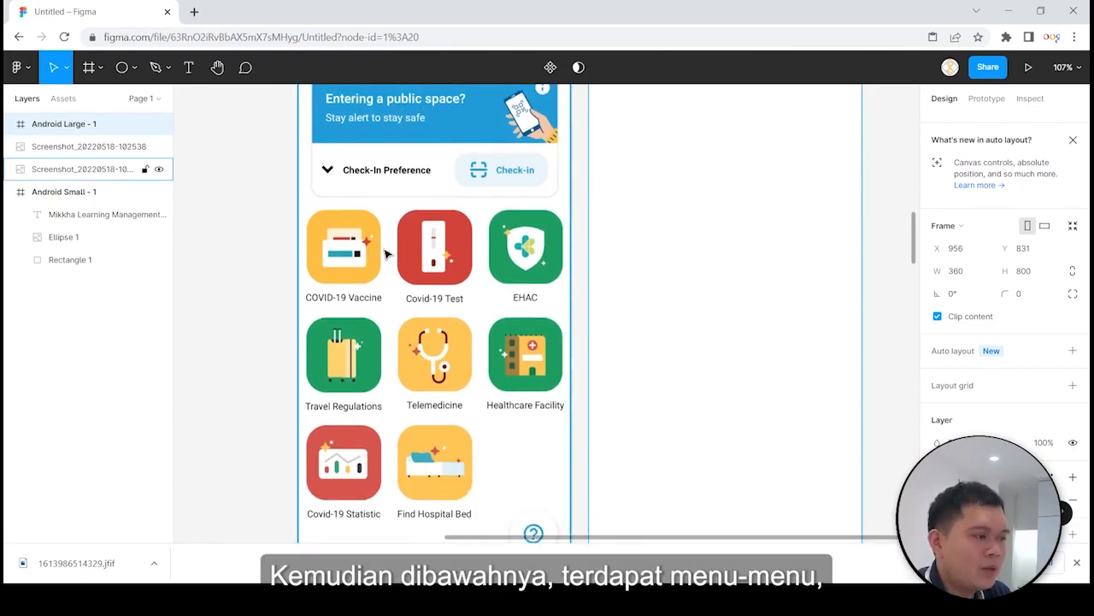
scroll(422, 270, "down", 1)
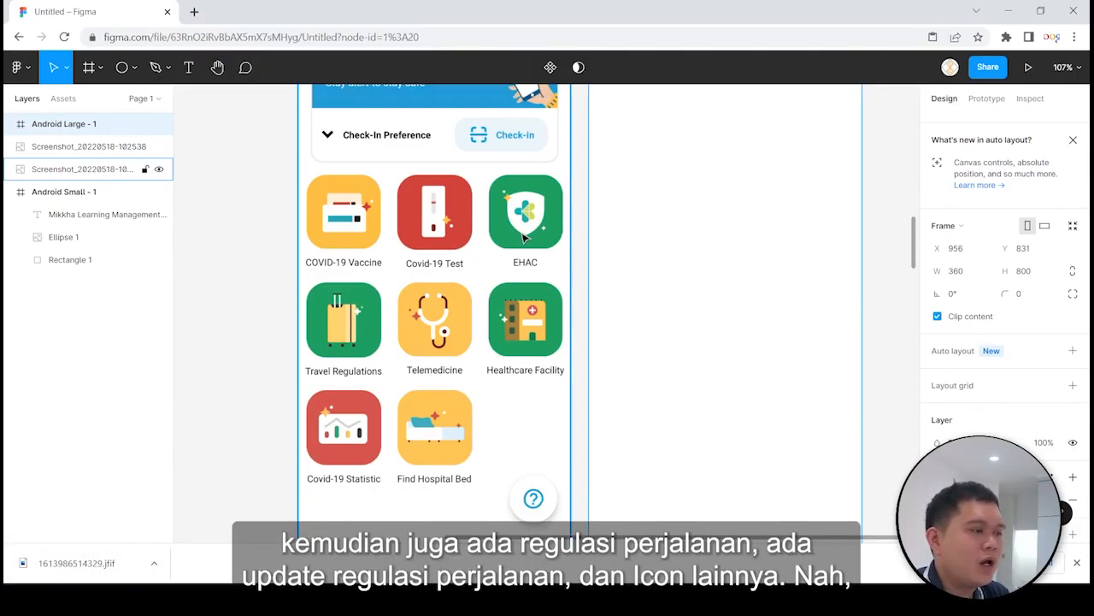
scroll(524, 238, "down", 1)
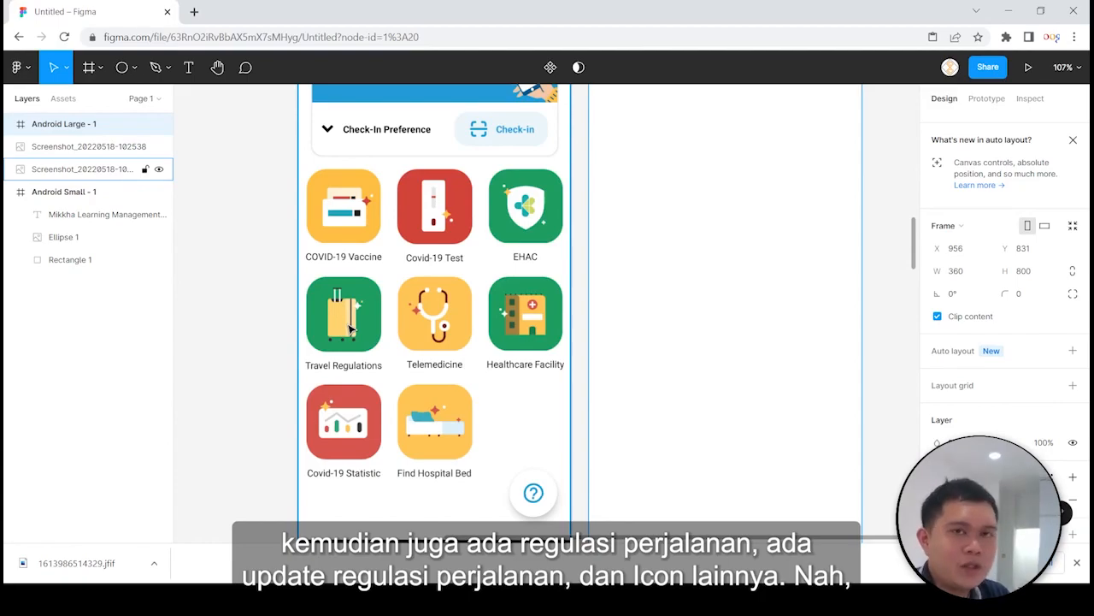
scroll(506, 400, "up", 2)
scroll(506, 400, "up", 2)
scroll(547, 385, "down", 2)
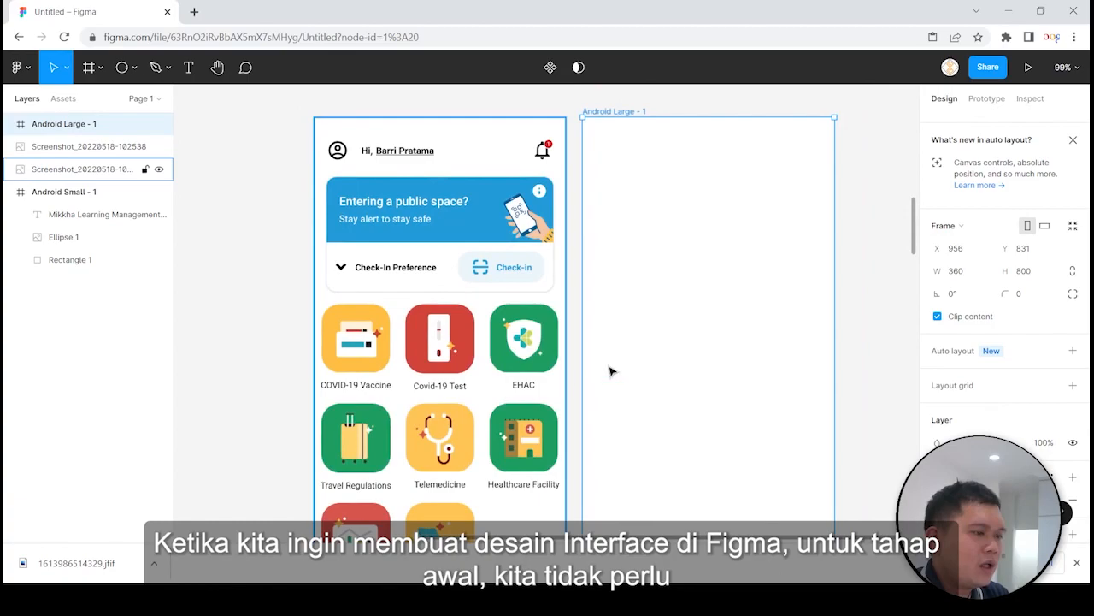
left_click_drag(868, 344, 792, 328)
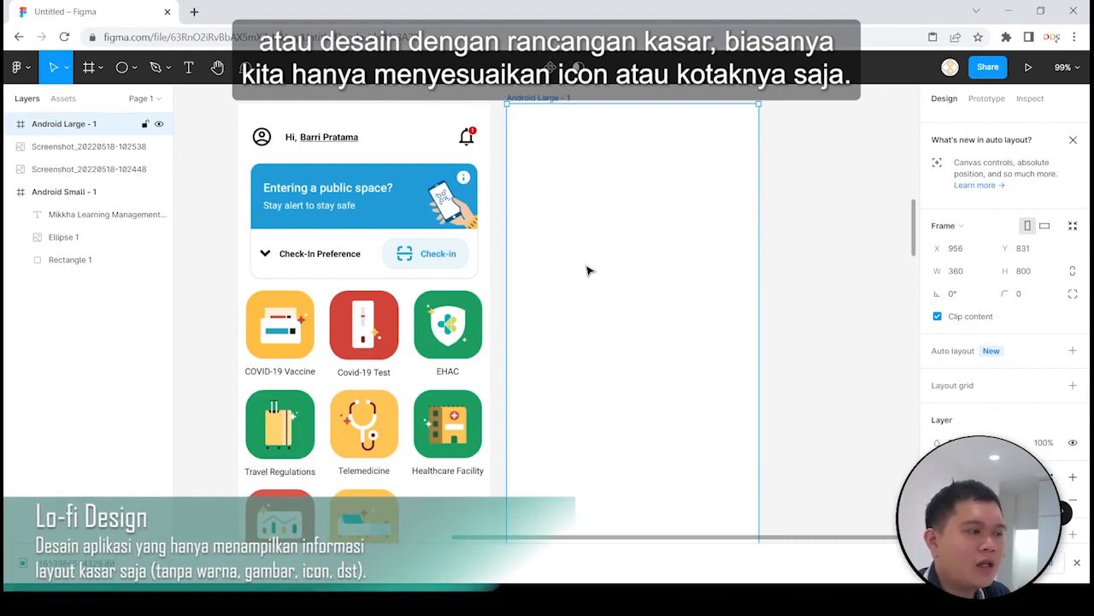
scroll(586, 271, "down", 1)
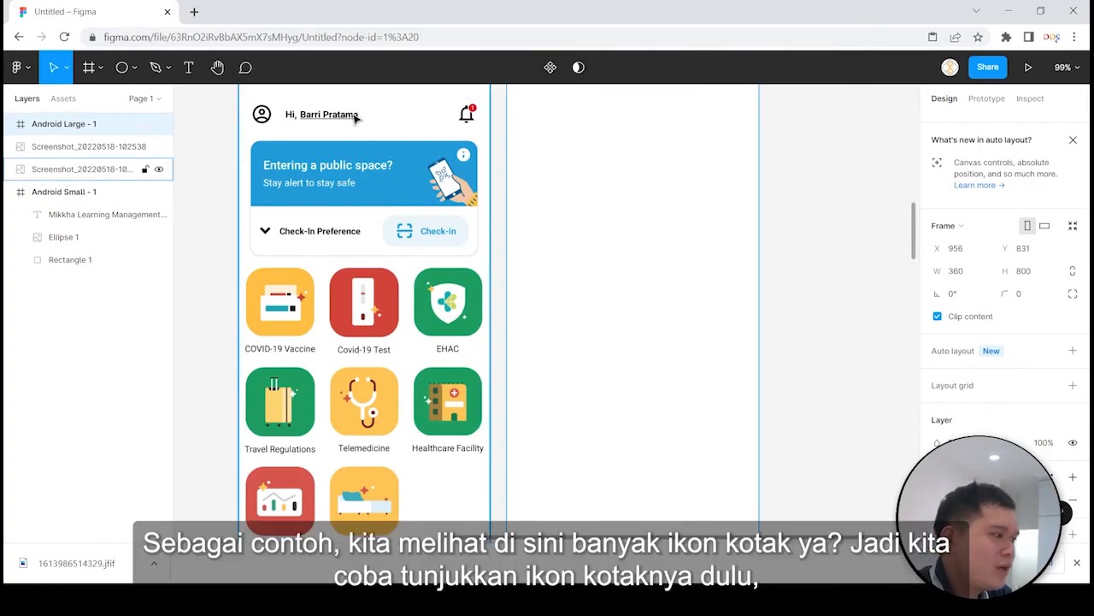
scroll(372, 257, "down", 1)
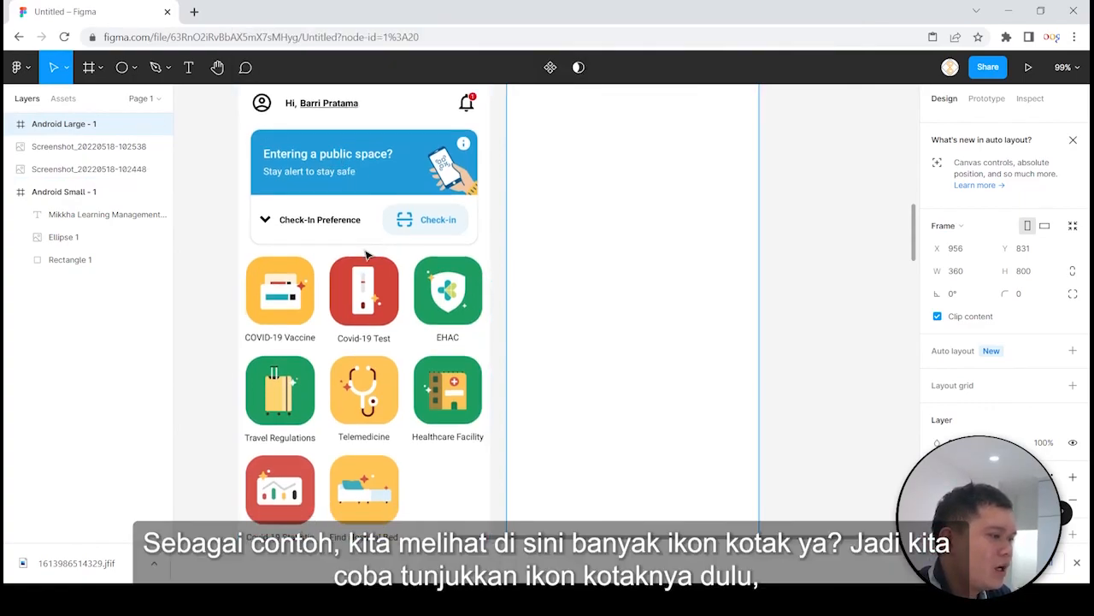
Draw a rectangle about 313 × 167 and place it over the public-space card in the homepage screenshot
left_click(134, 73)
left_click(137, 104)
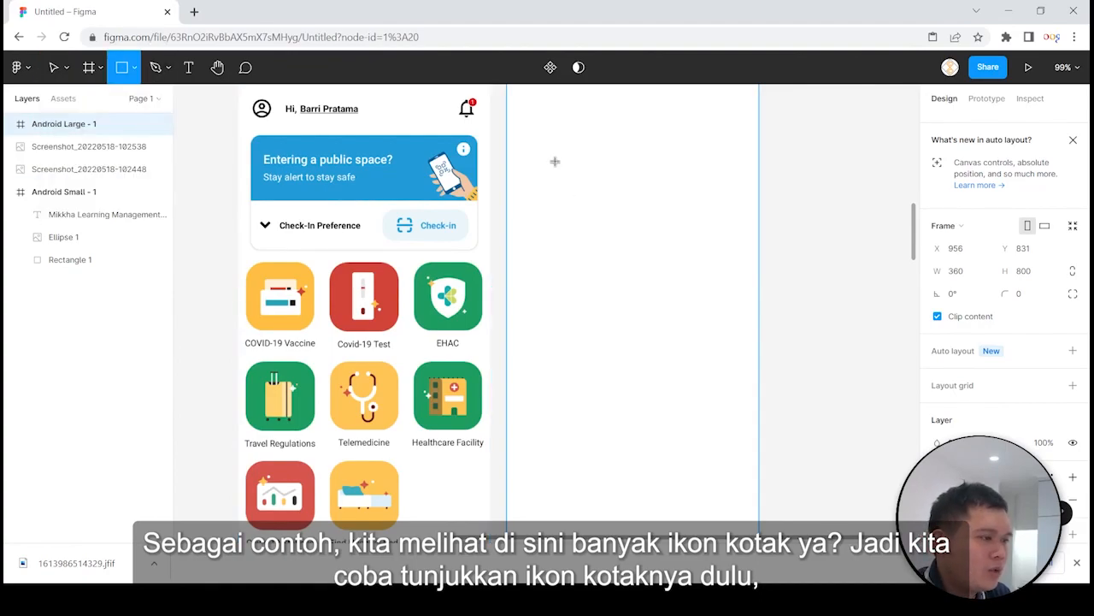
left_click_drag(512, 138, 728, 259)
mouse_move(608, 213)
left_mouse_down()
mouse_move(627, 207)
mouse_move(559, 227)
mouse_move(398, 209)
left_mouse_up()
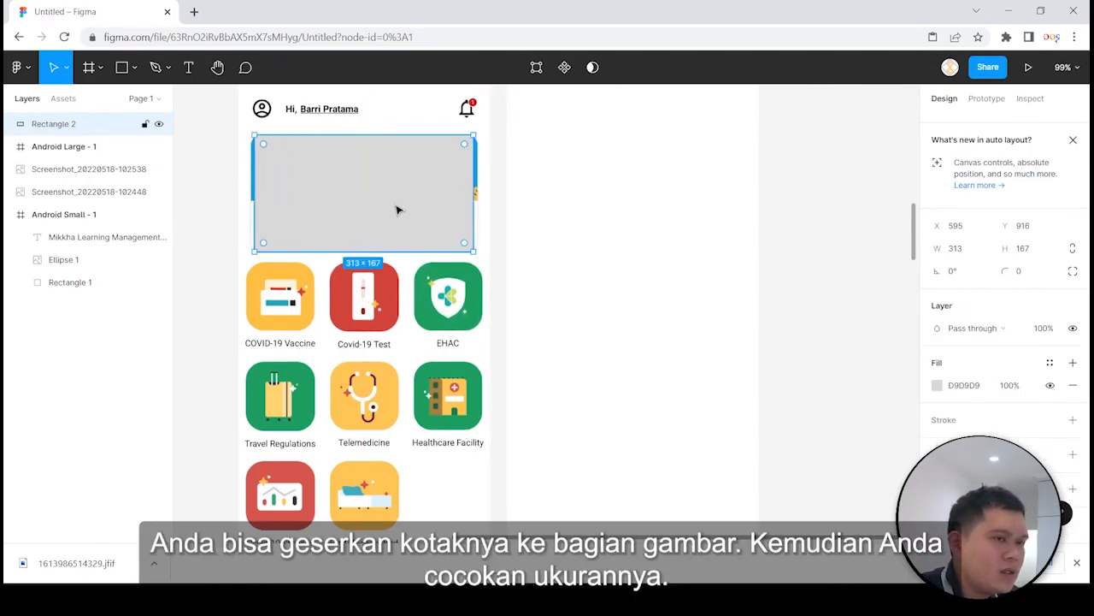
Adjust the rectangle's edges to match the screenshot's public-space card, at about 326 × 163
left_click_drag(391, 134, 391, 137)
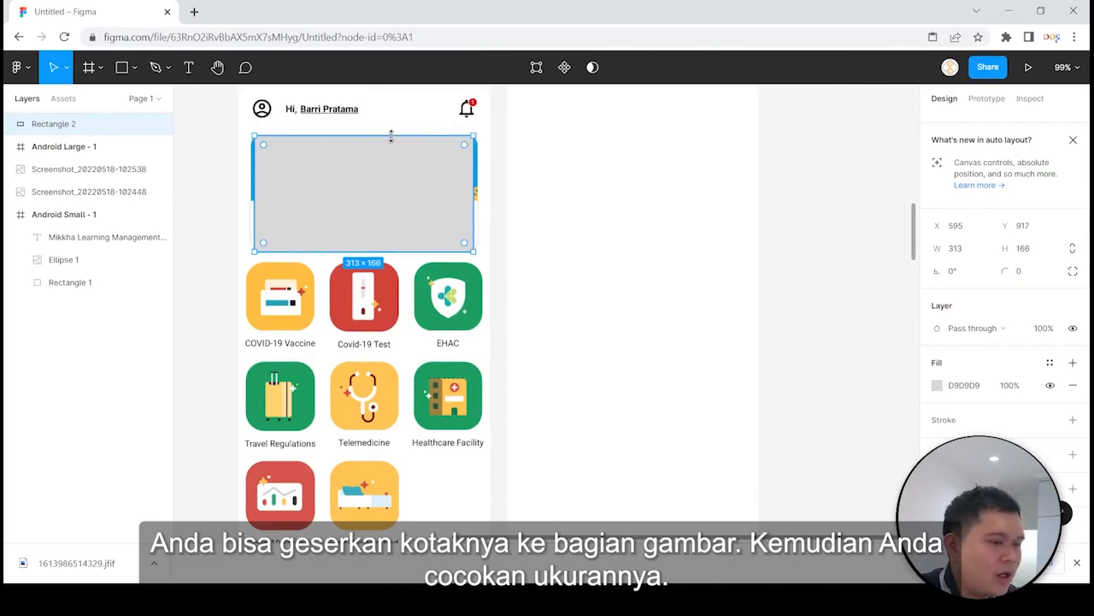
left_click_drag(372, 252, 372, 250)
left_click_drag(473, 187, 479, 186)
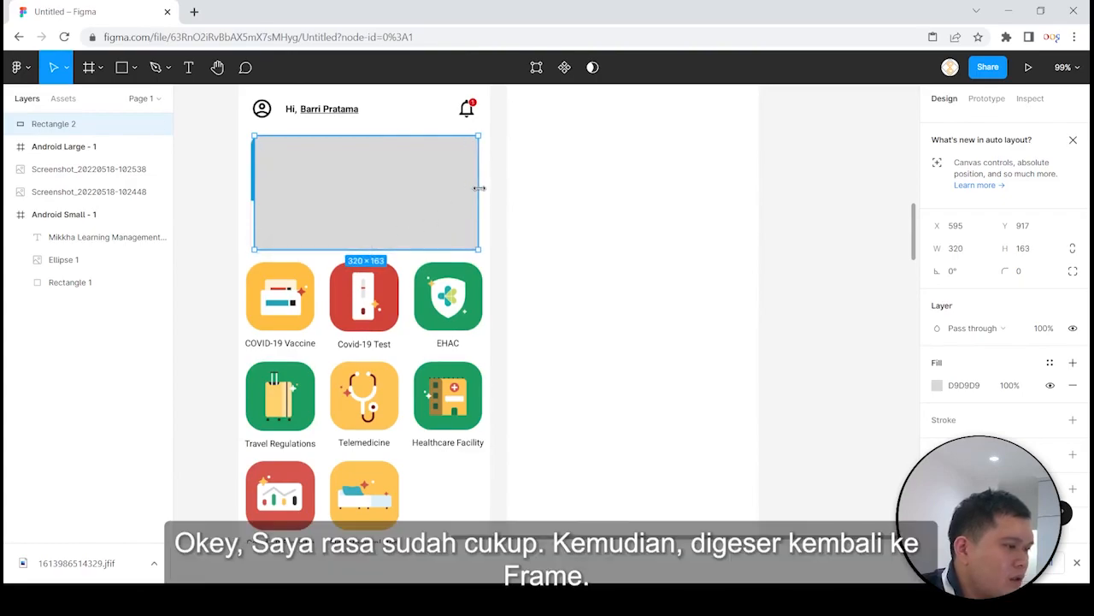
left_click_drag(254, 197, 249, 197)
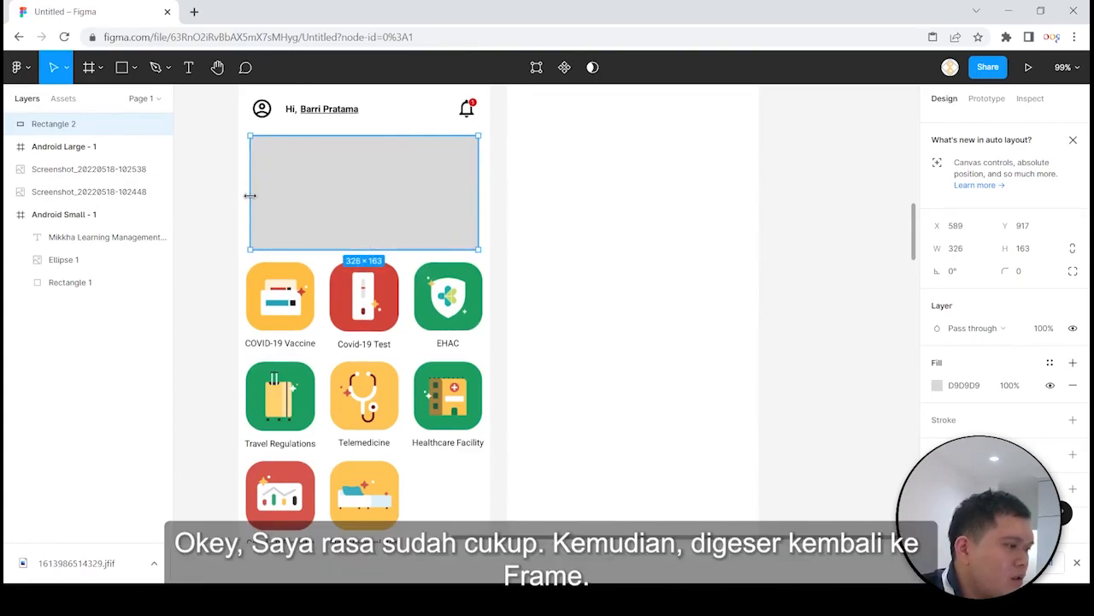
Move the card rectangle into the Android Large frame, at about X 17, Y 90
mouse_move(354, 207)
left_mouse_down()
mouse_move(625, 212)
mouse_move(371, 213)
mouse_move(521, 196)
mouse_move(664, 213)
mouse_move(614, 225)
mouse_move(374, 208)
left_mouse_up()
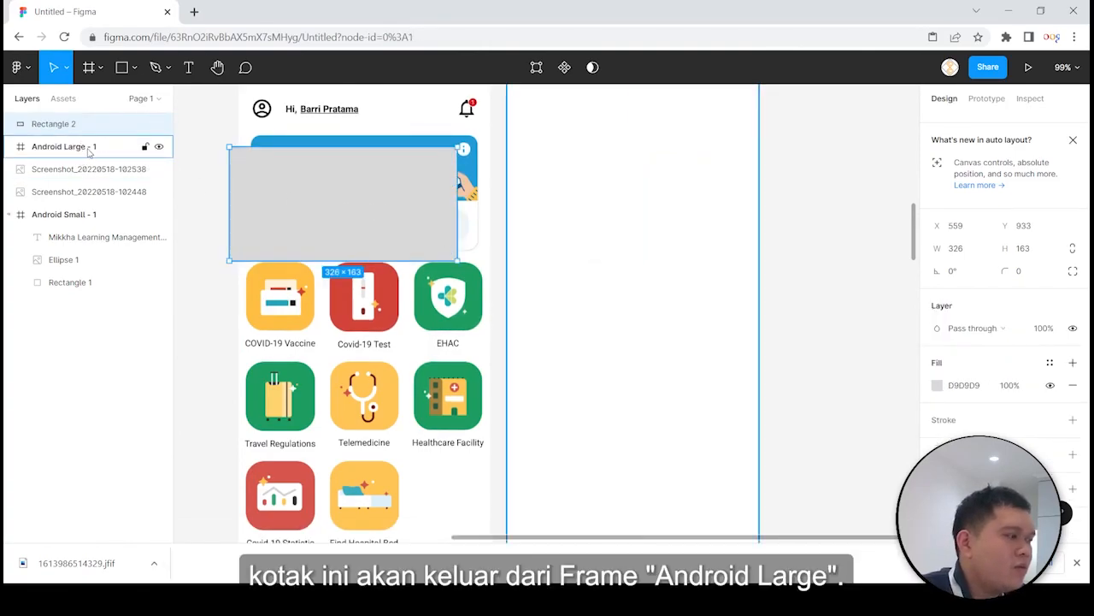
left_click_drag(330, 205, 349, 205)
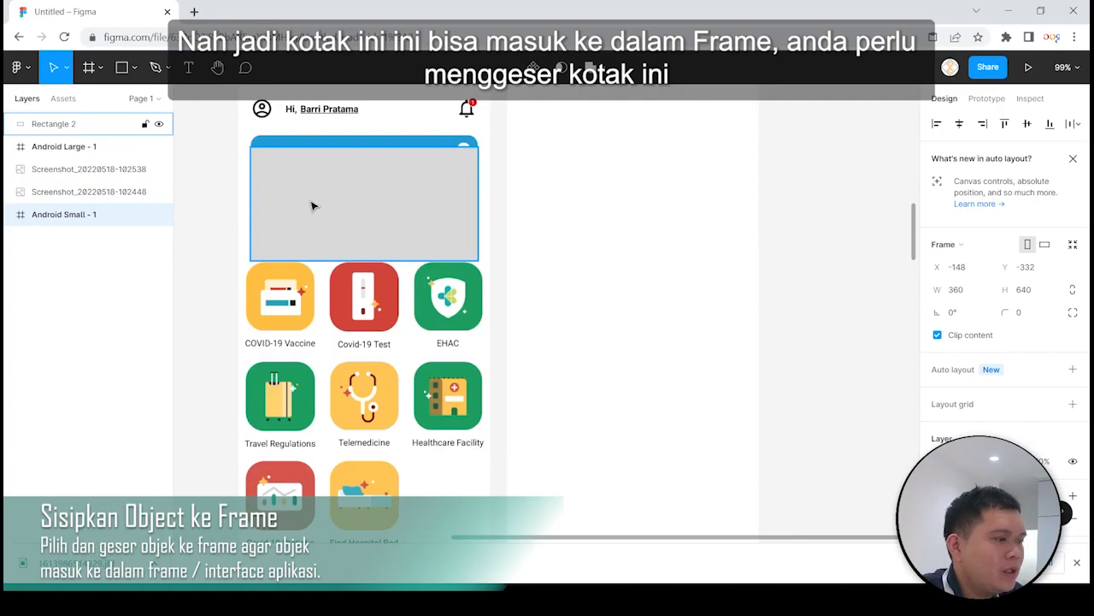
left_click_drag(313, 205, 585, 186)
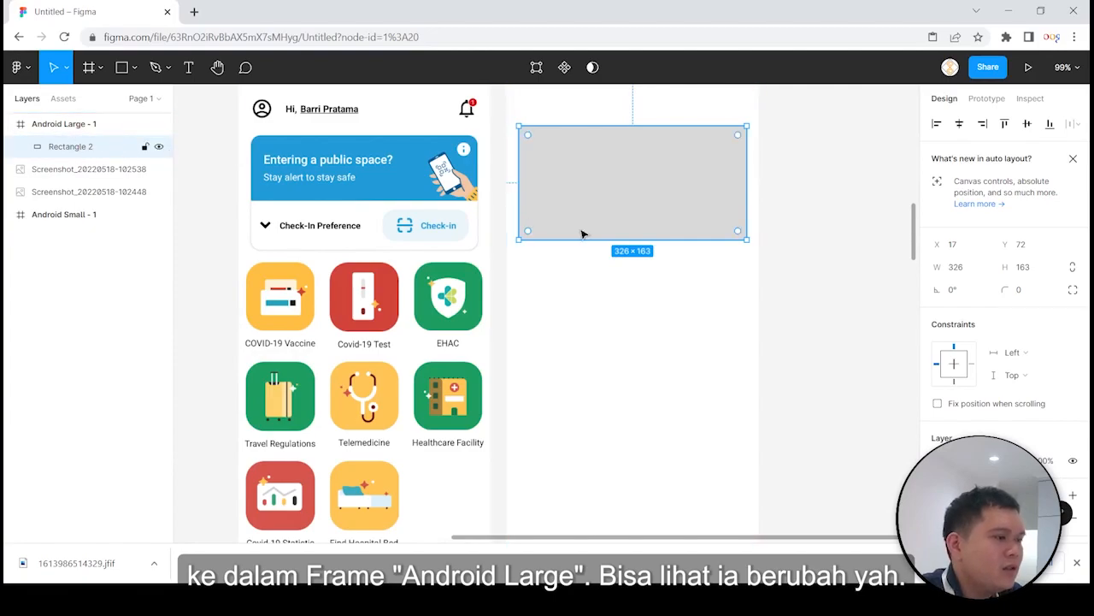
mouse_move(642, 188)
left_mouse_down()
mouse_move(641, 201)
mouse_move(624, 196)
left_mouse_up()
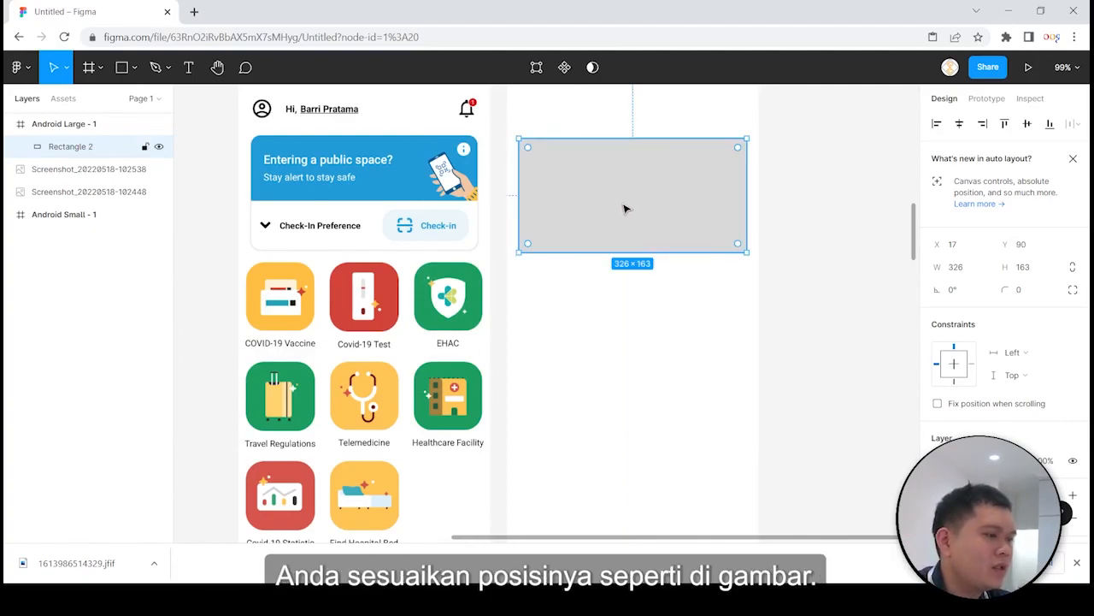
scroll(628, 208, "down", 2)
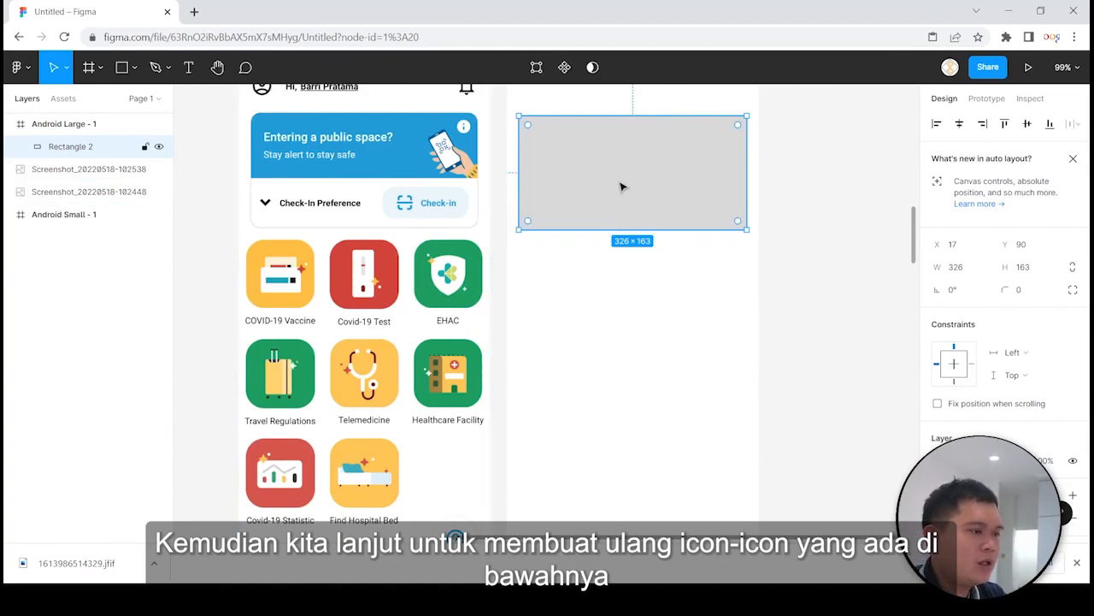
right_click(631, 146)
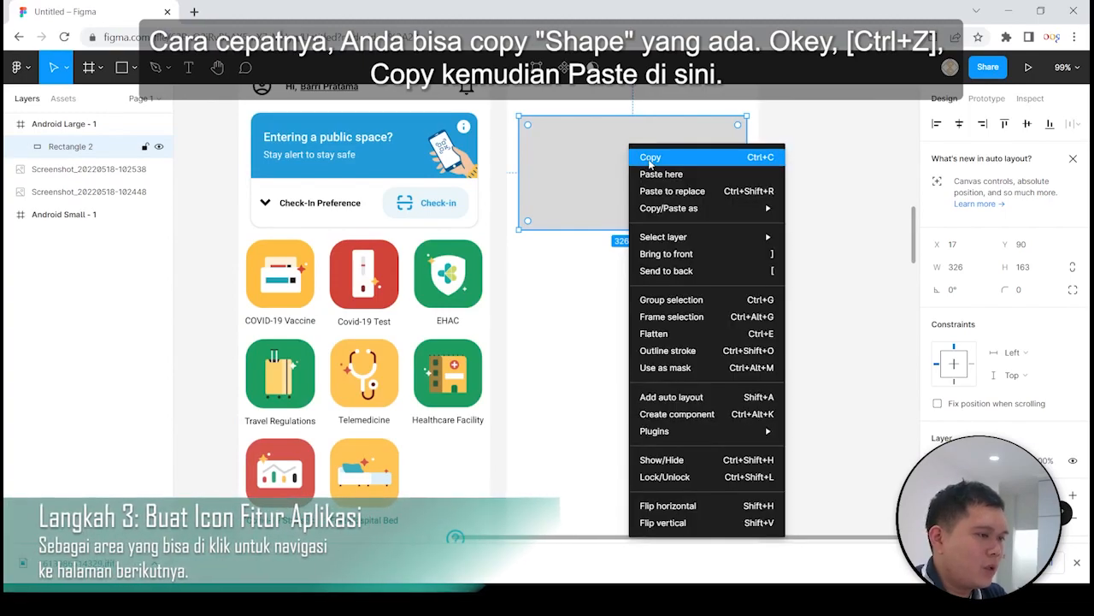
left_click(650, 158)
left_click_drag(639, 166, 650, 216)
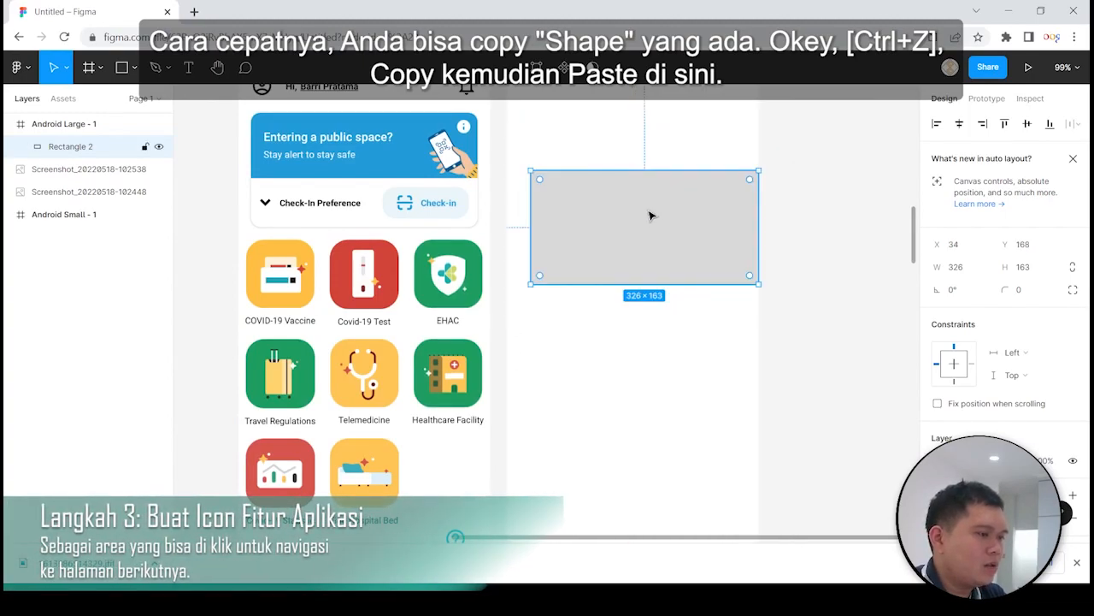
key("ctrl+z")
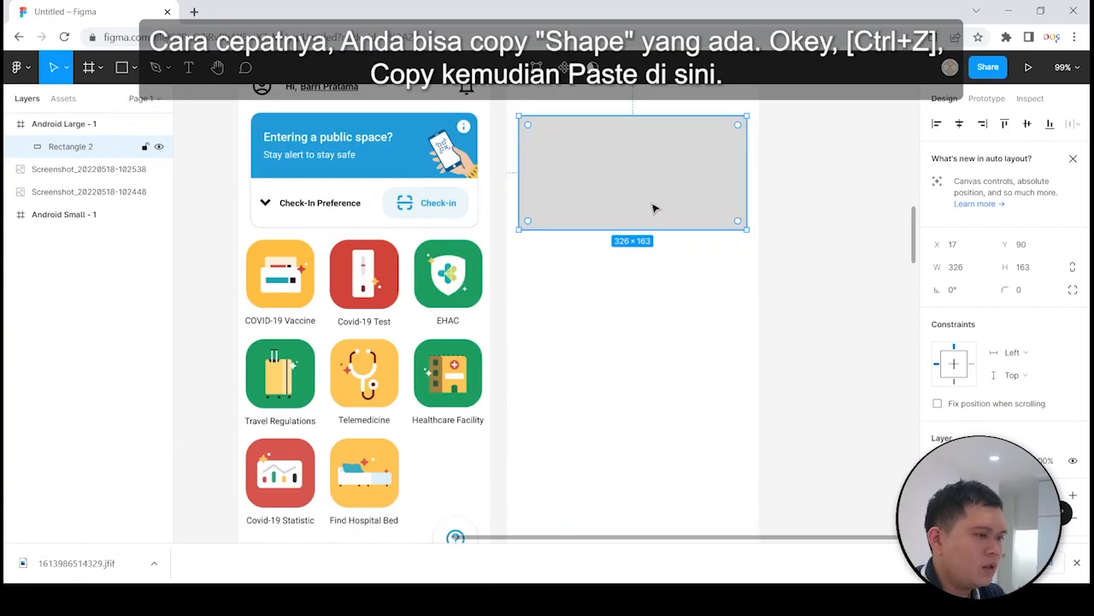
Copy the card rectangle and paste a duplicate directly beneath it in the frame, at about X 17, Y 268
right_click(640, 163)
left_click(652, 162)
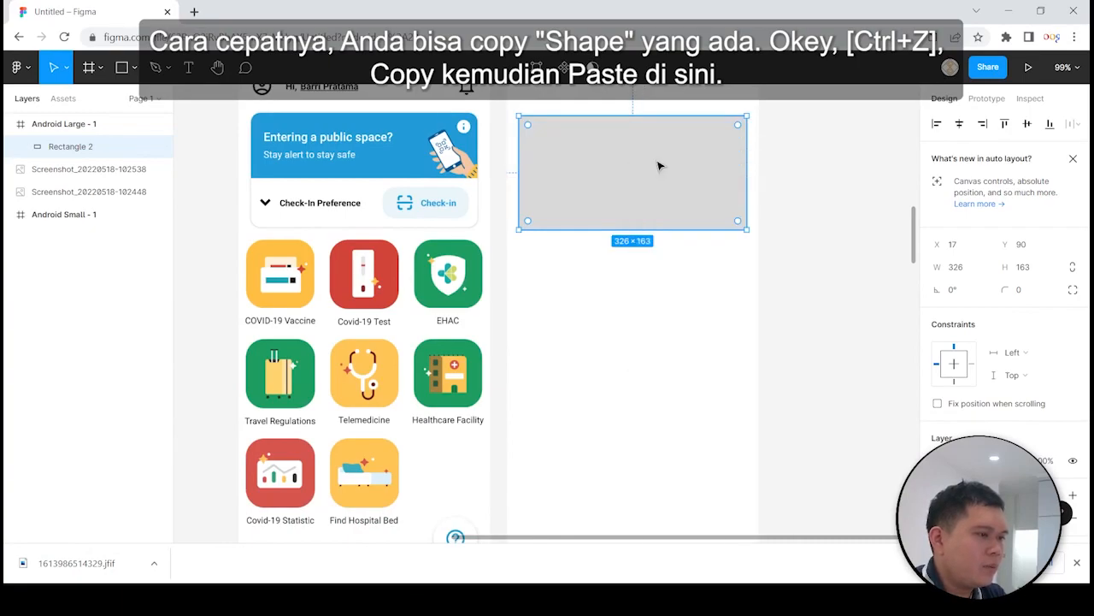
right_click(637, 267)
left_click(692, 159)
left_click_drag(701, 329, 598, 306)
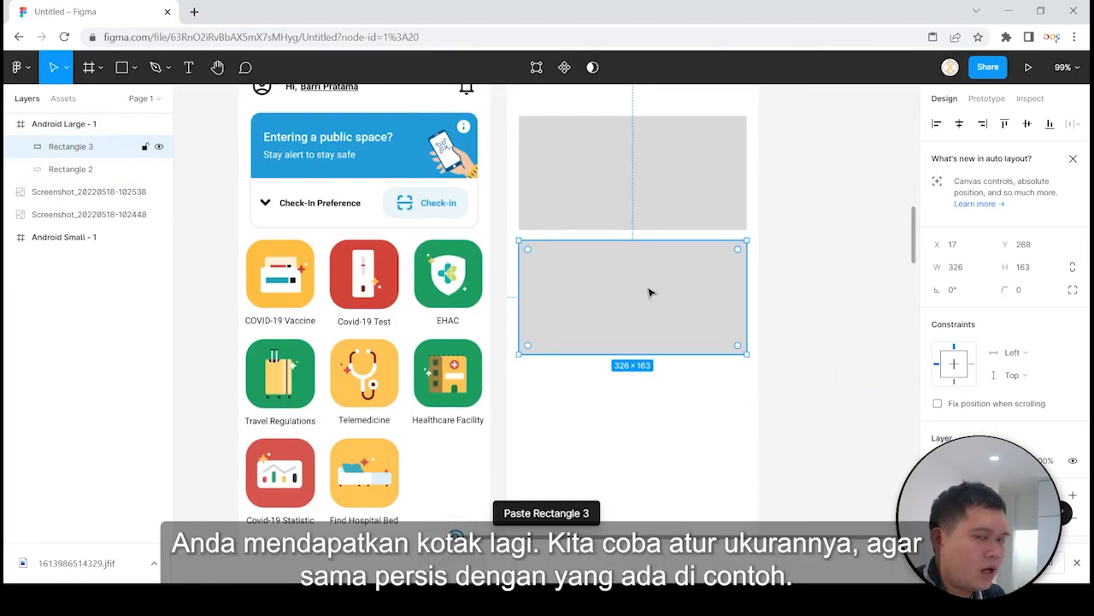
Shrink the duplicate rectangle to a 99 × 99 icon square and place it below the card at about X 17, Y 267
left_click_drag(686, 293, 416, 293)
left_click_drag(476, 357, 561, 283)
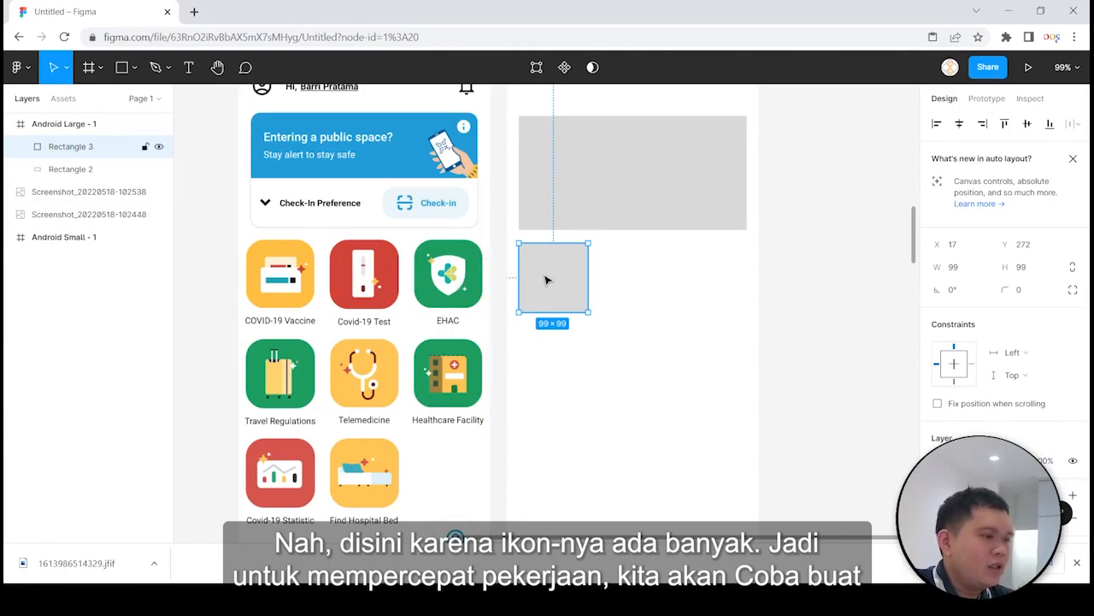
left_click_drag(550, 275, 551, 273)
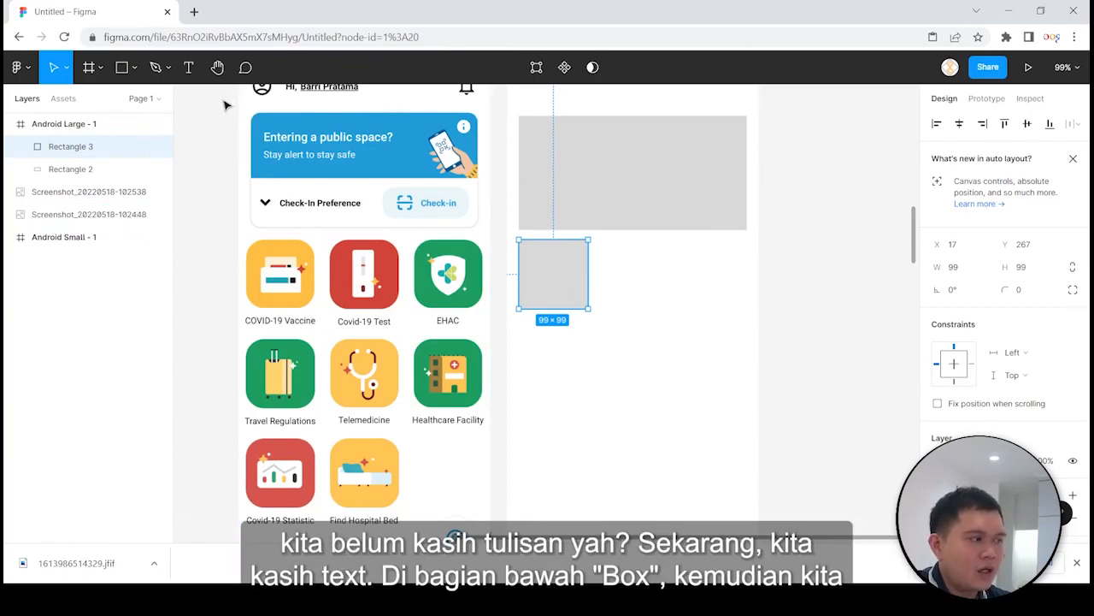
Add the text label "Covid-19 Vaccine" and centre it beneath the icon square
left_click(190, 69)
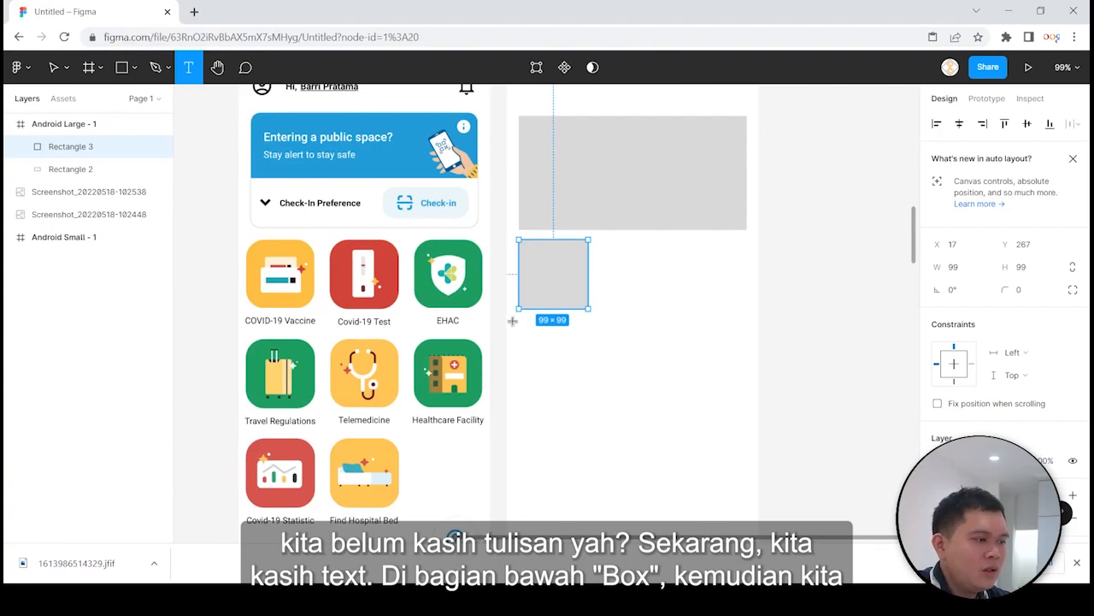
left_click(524, 316)
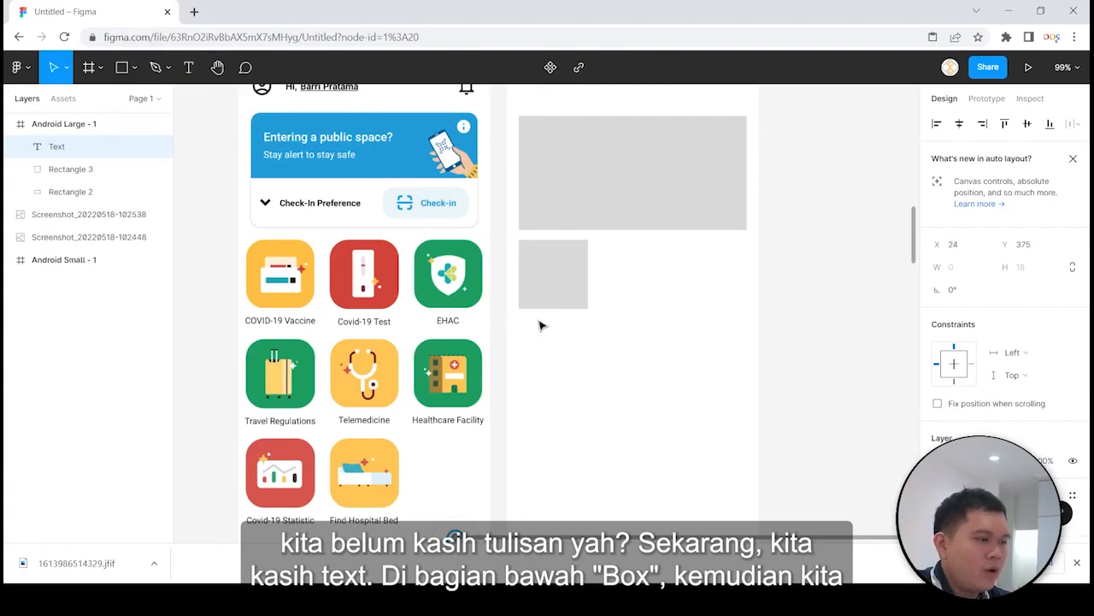
type("Covid")
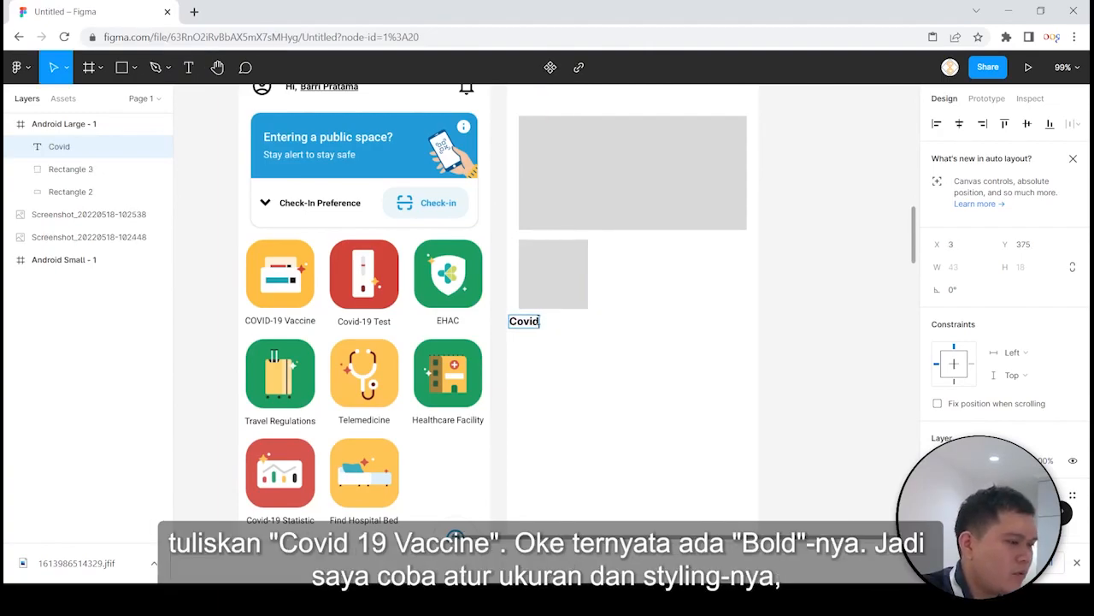
type("-19 Vaccine")
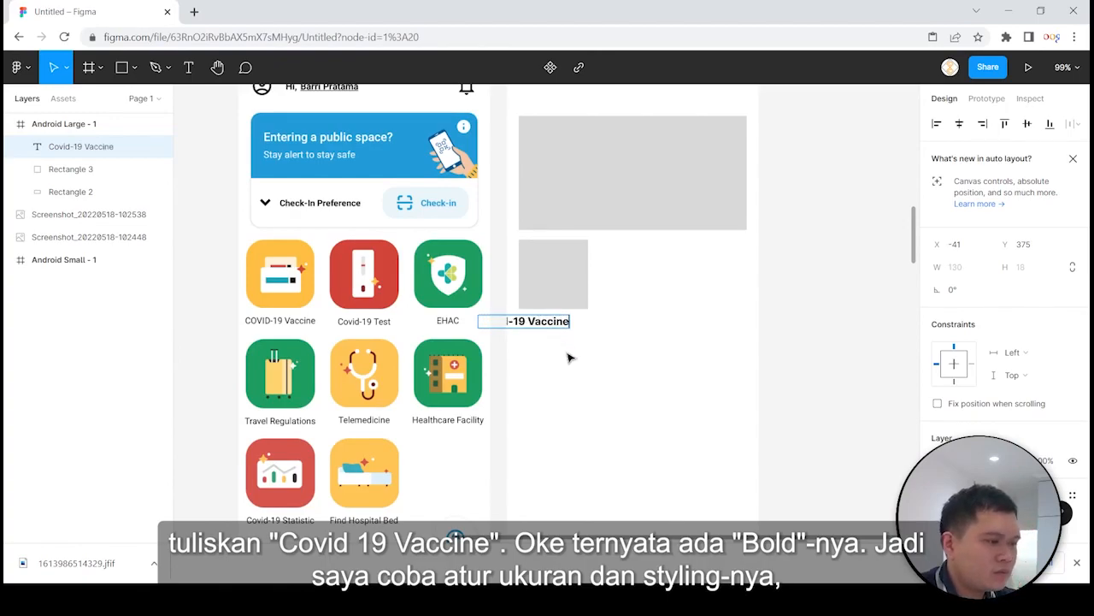
key("Escape")
left_click_drag(538, 322, 575, 325)
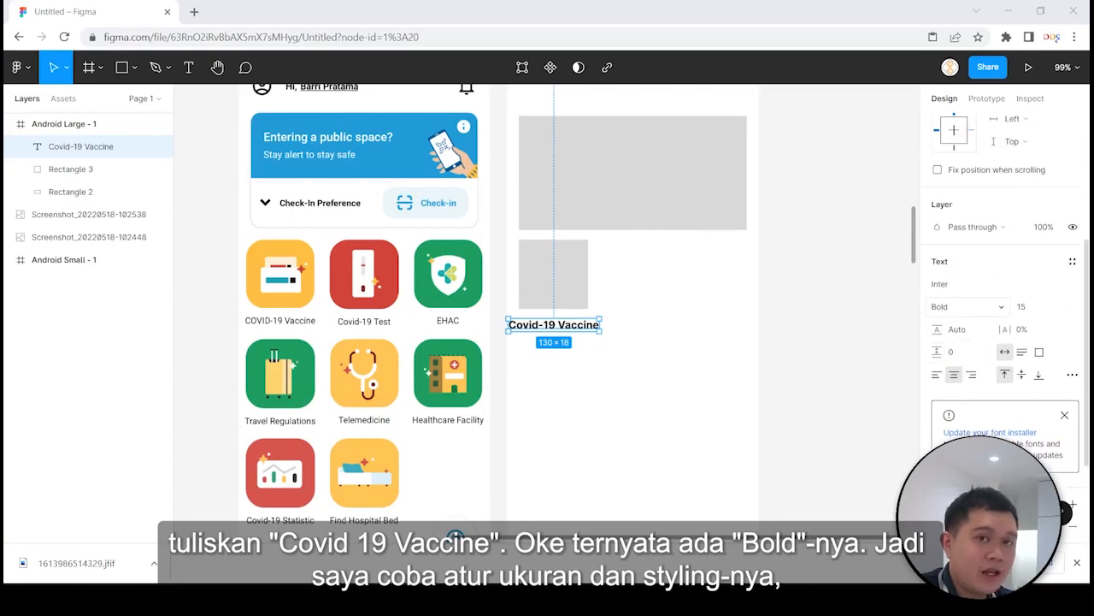
Set the Covid-19 Vaccine label's font weight to Regular and its size to 12
left_click(957, 307)
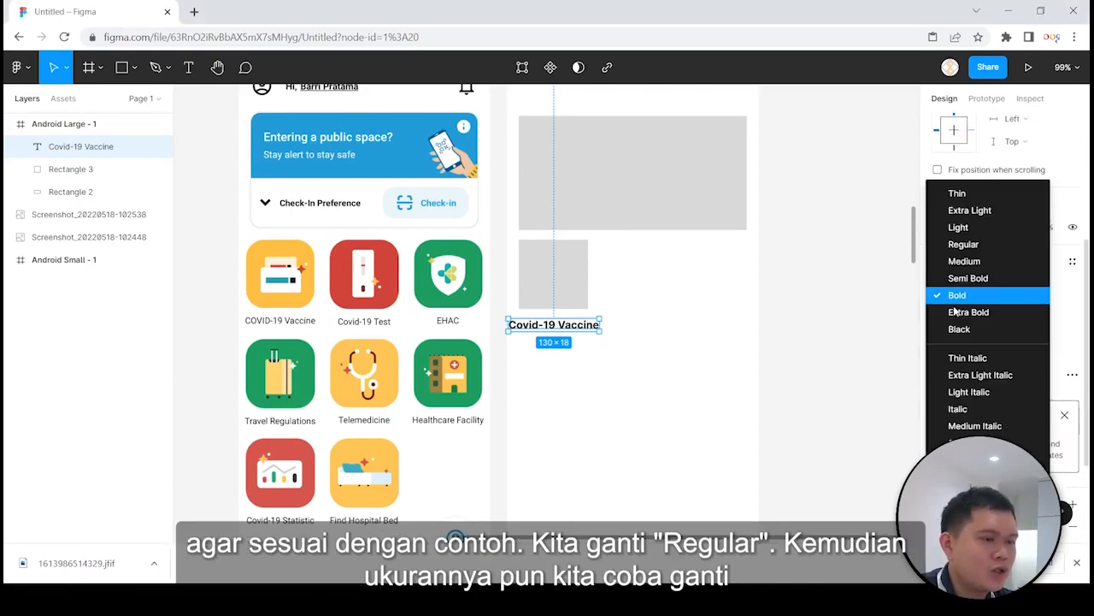
left_click(966, 244)
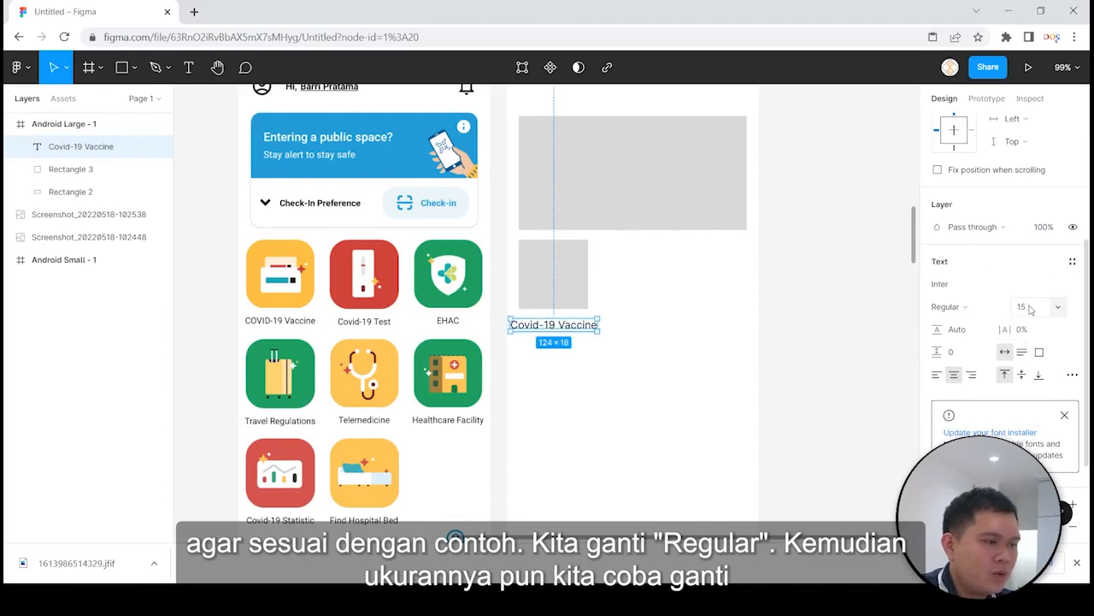
left_click(1030, 308)
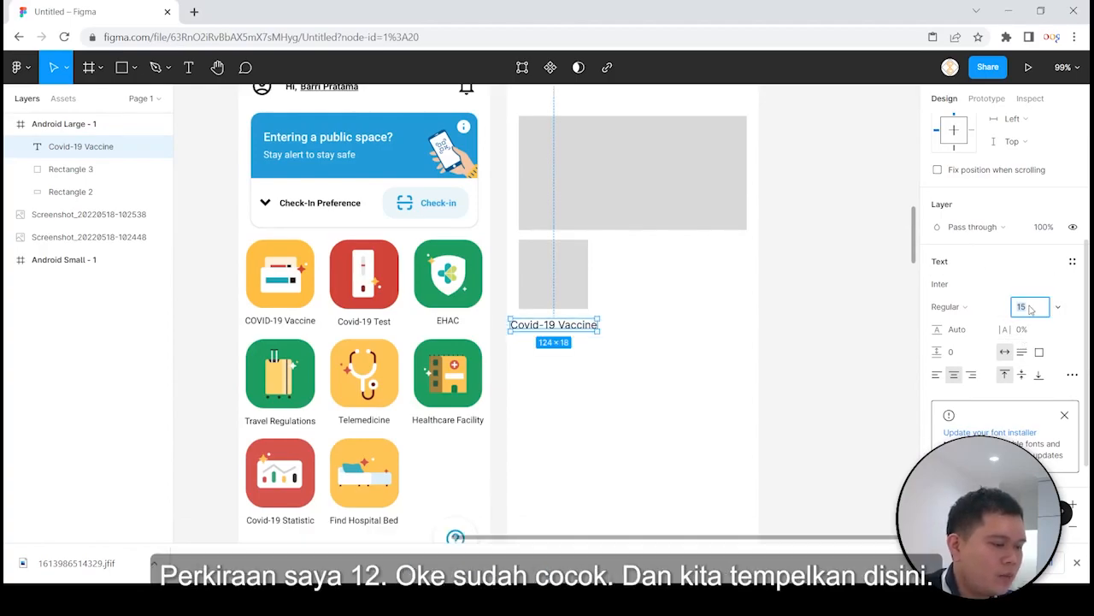
type("12")
key("Return")
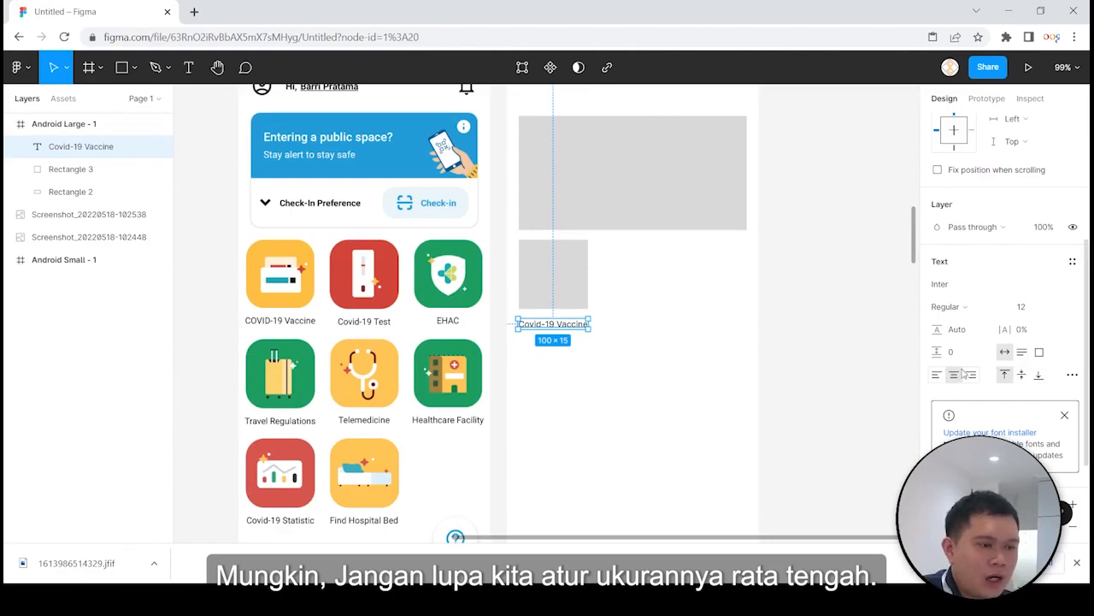
Check the Covid-19 Vaccine label's spacing and centring beneath the icon square
left_click(562, 306)
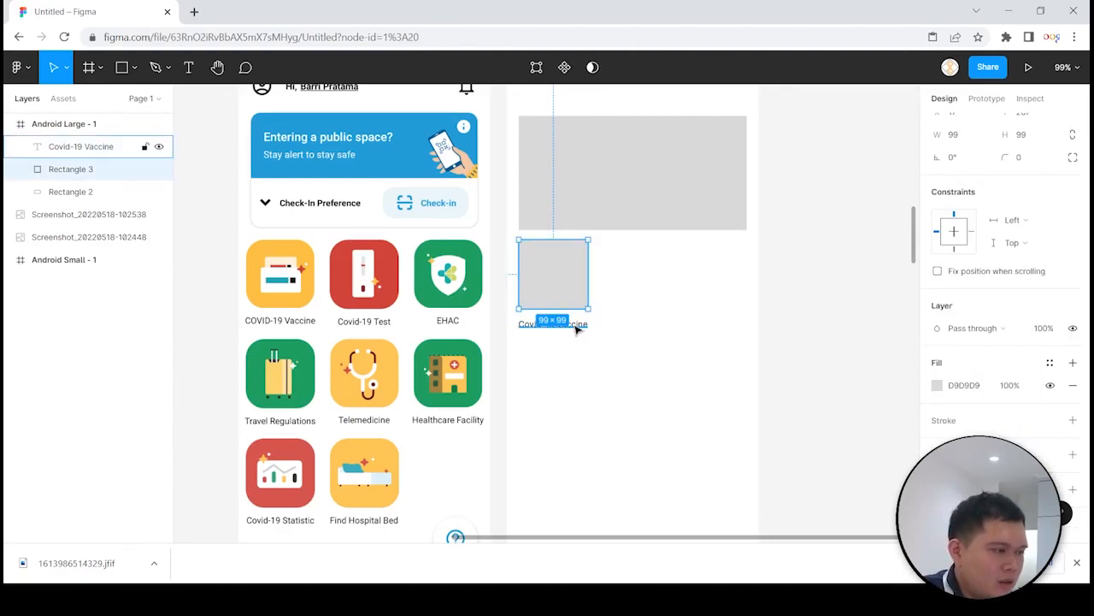
left_click(574, 326)
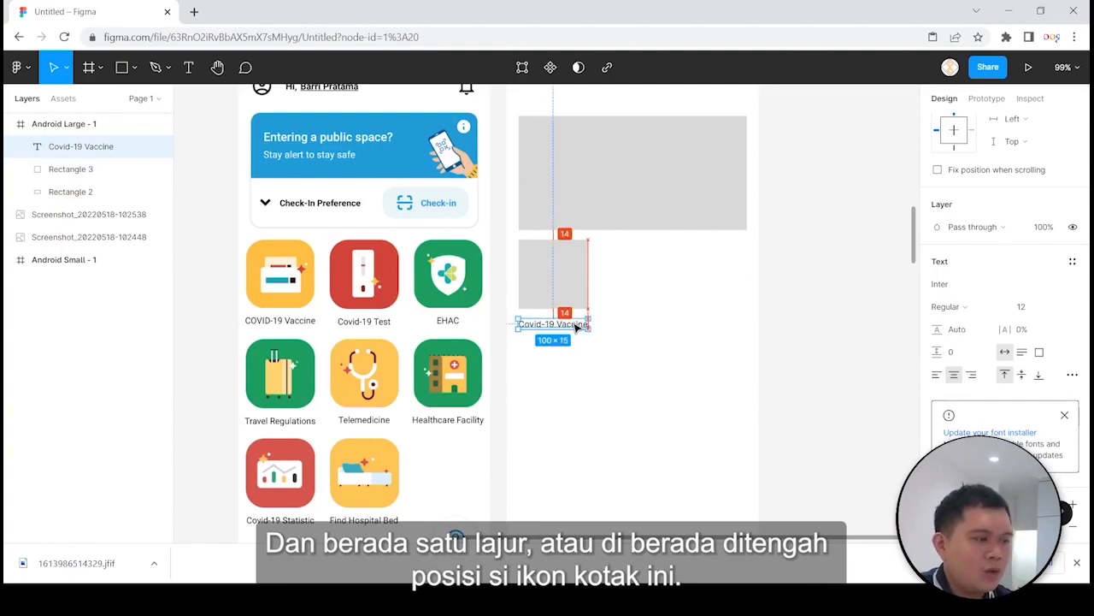
key("Up")
key("Down")
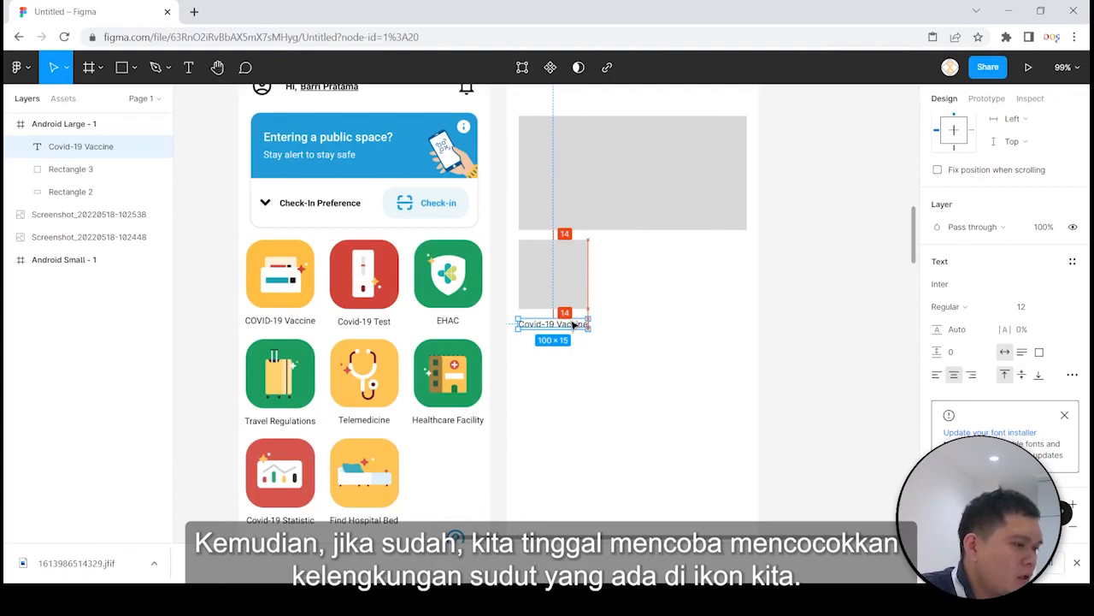
Round the icon square's corners with a corner radius of 30
left_click(574, 292)
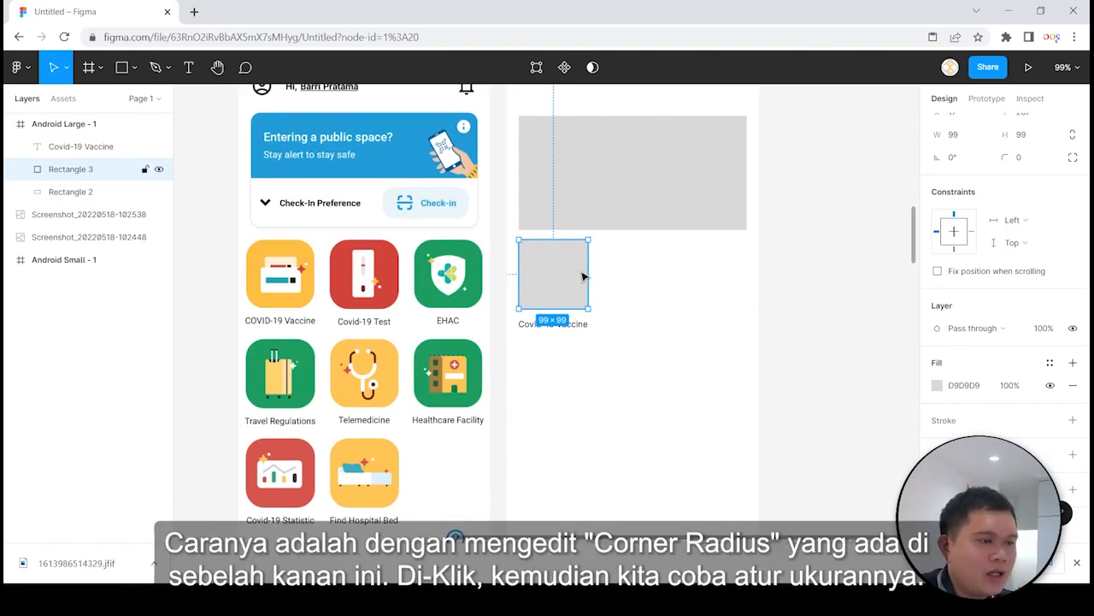
scroll(1002, 146, "up", 3)
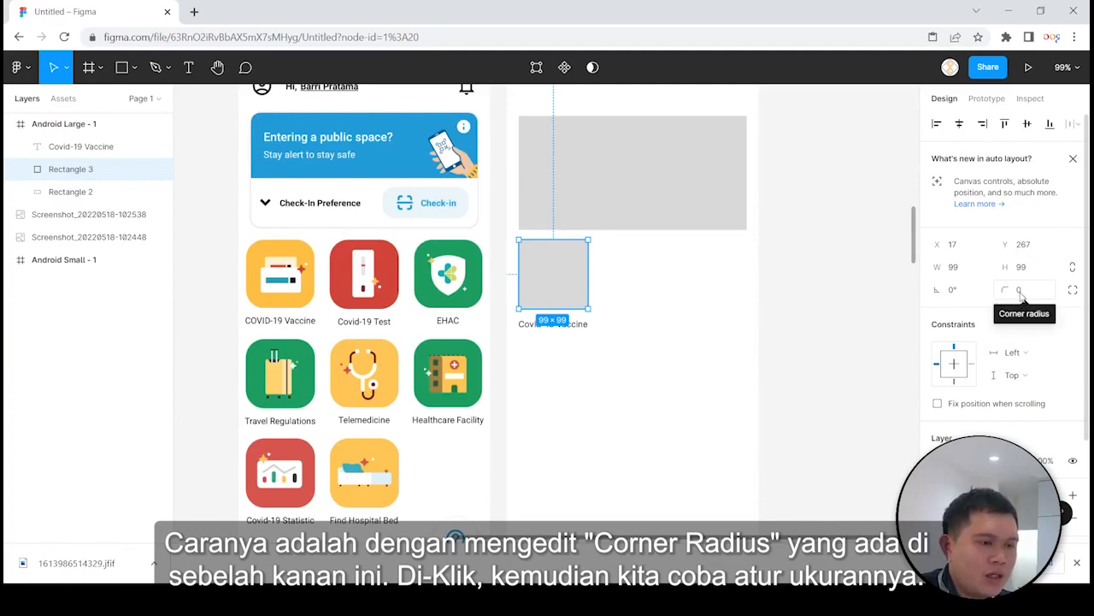
left_click(1029, 292)
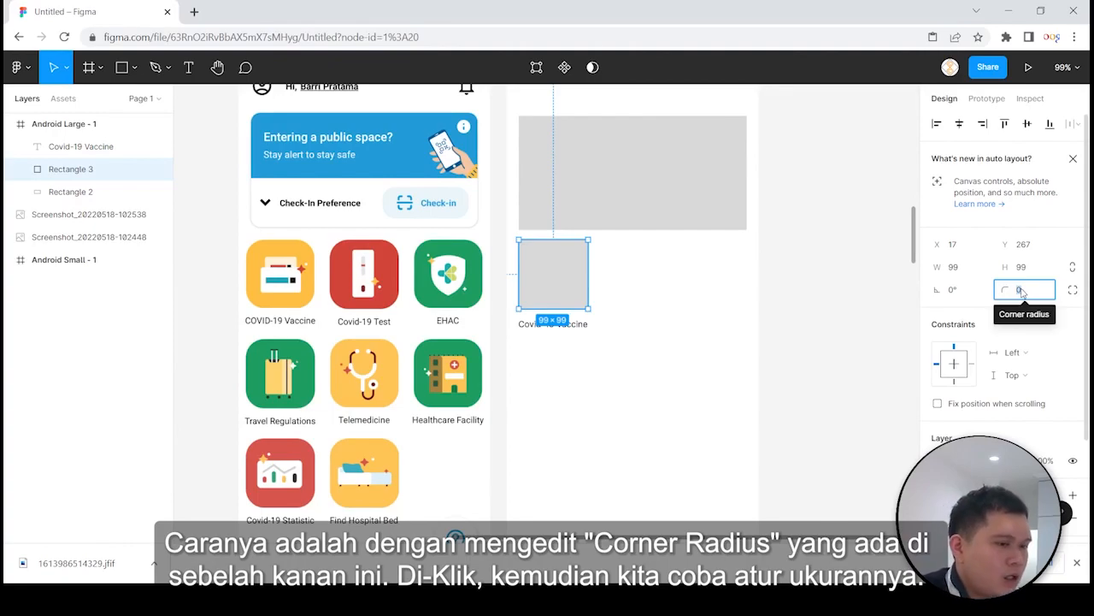
type("30")
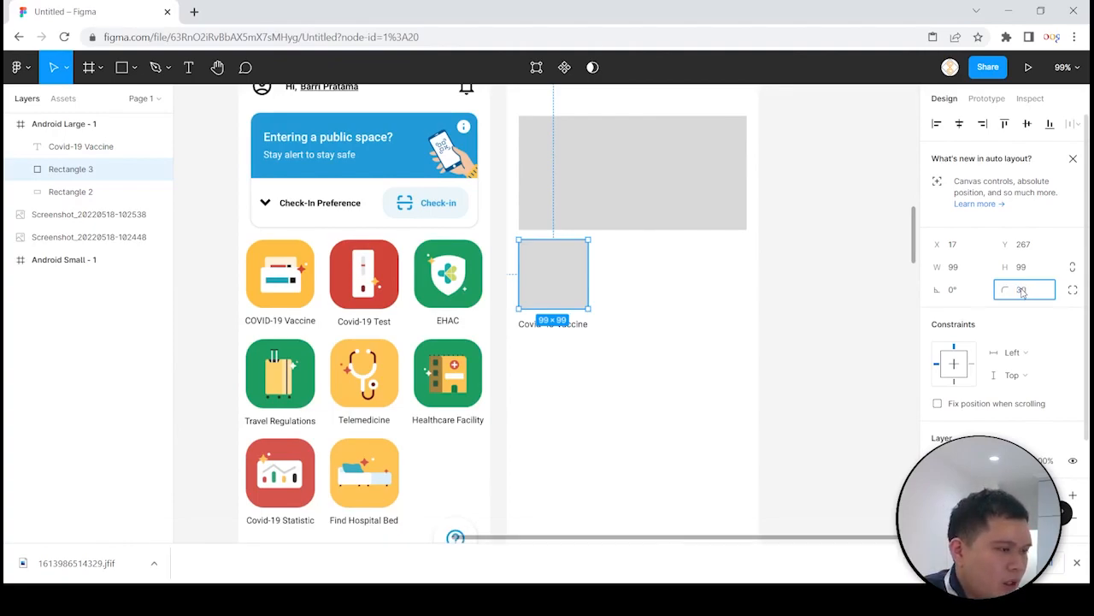
key("Return")
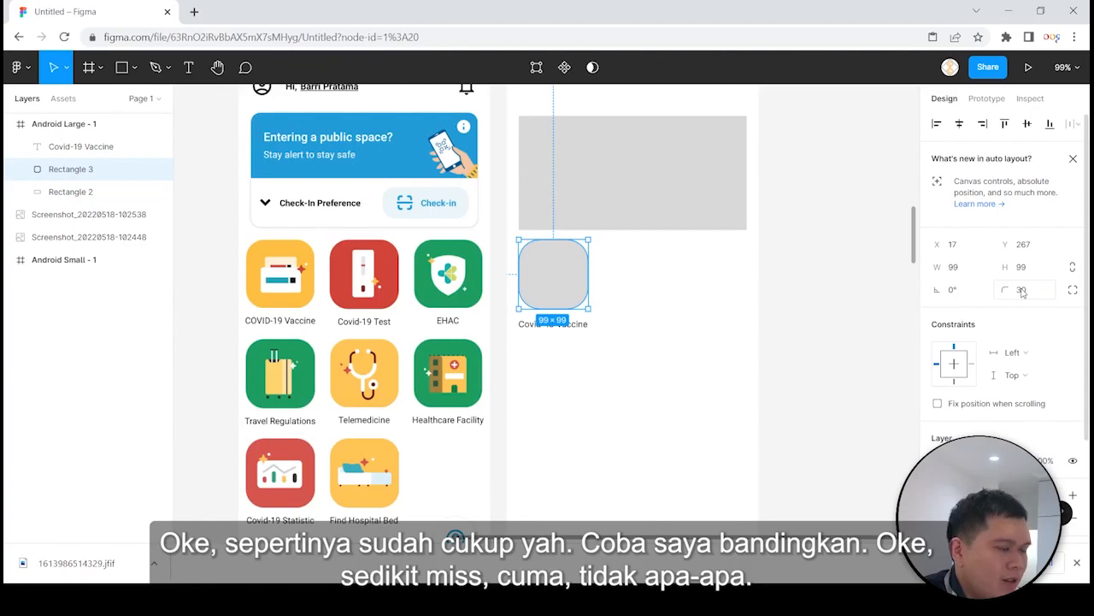
mouse_move(557, 273)
left_mouse_down()
mouse_move(454, 274)
mouse_move(563, 276)
left_mouse_up()
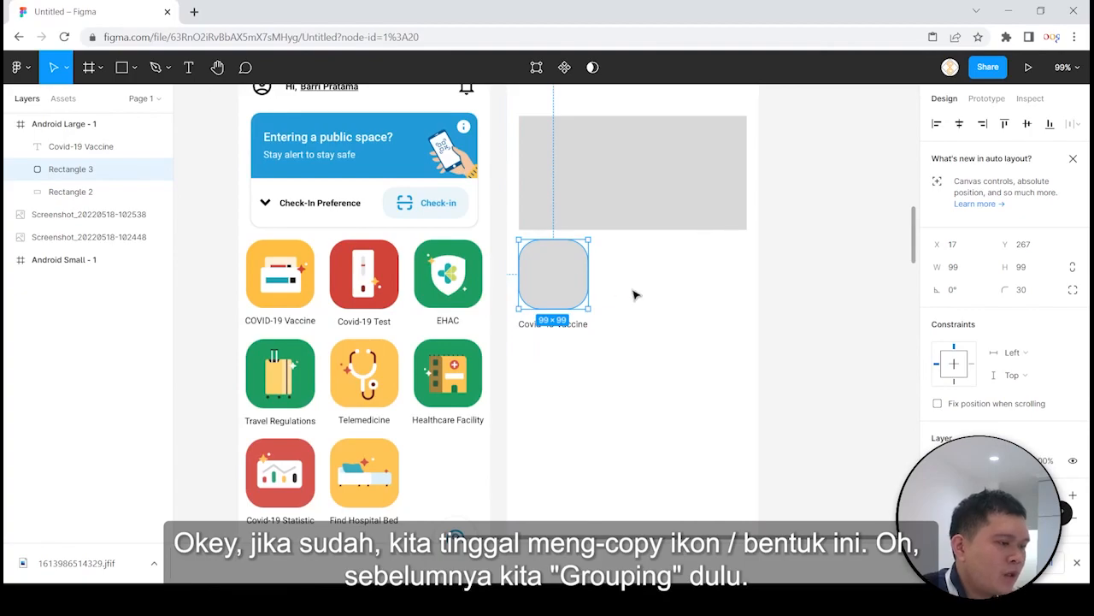
Group the rounded icon square and its Covid-19 Vaccine label into one object
left_click(642, 301)
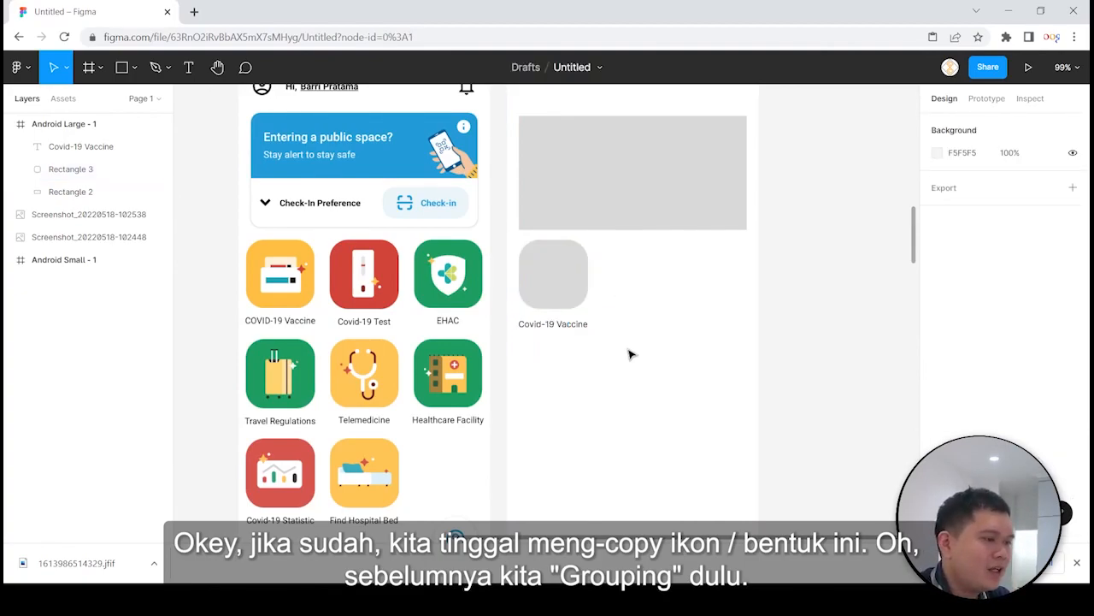
left_click_drag(645, 363, 547, 269)
right_click(571, 265)
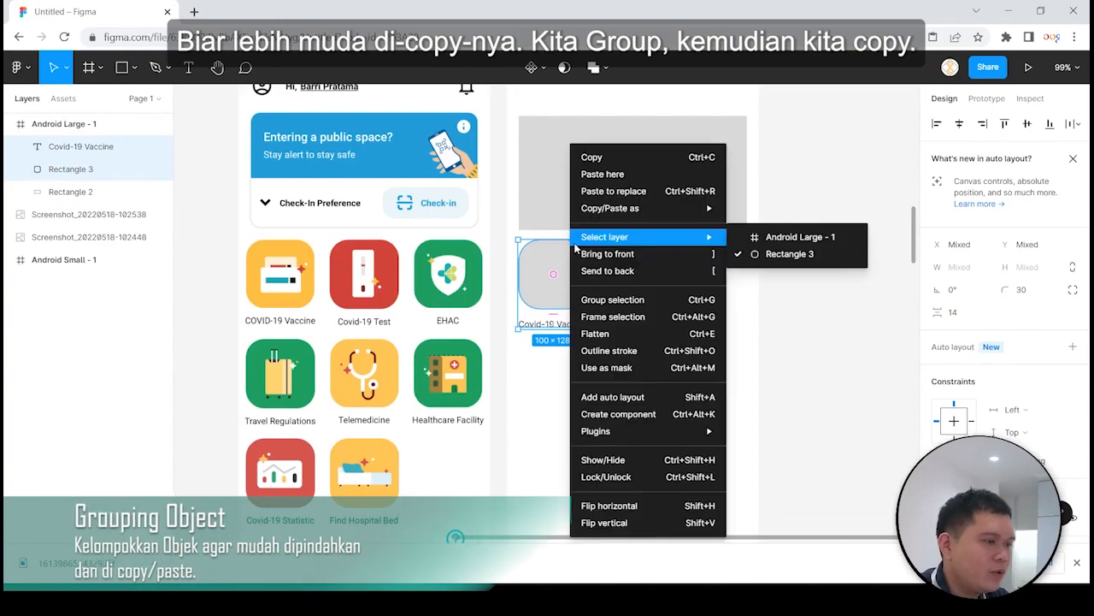
left_click(567, 252)
right_click(565, 255)
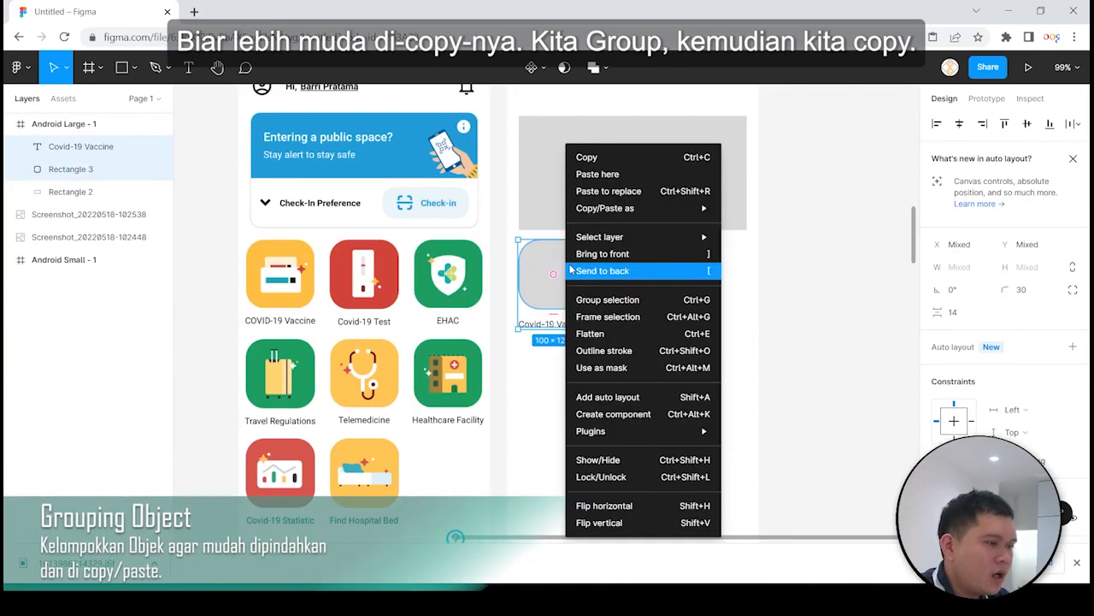
left_click(611, 299)
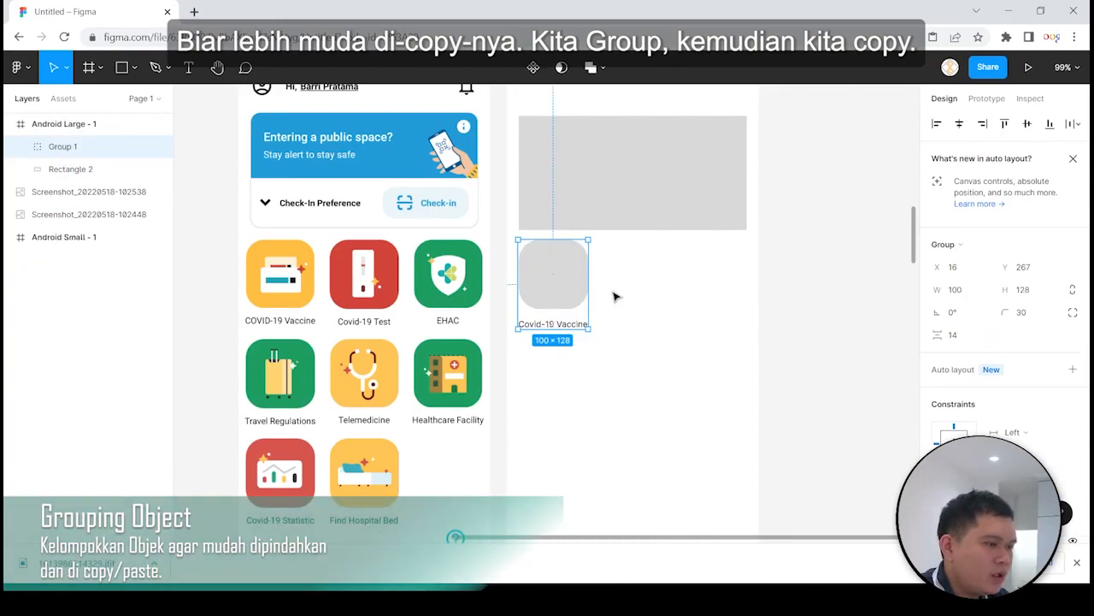
Duplicate the icon group and place the copy beside the original at X 130, Y 267
key("ctrl+c")
key("ctrl+v")
left_click_drag(576, 291, 654, 295)
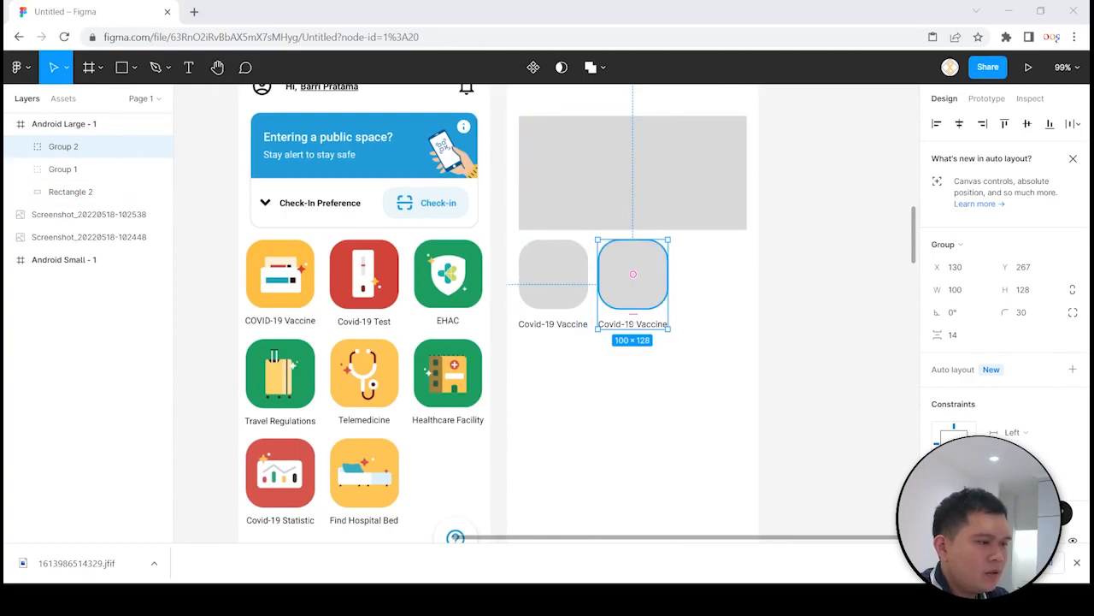
mouse_move(633, 300)
left_mouse_down()
mouse_move(725, 300)
mouse_move(642, 301)
left_mouse_up()
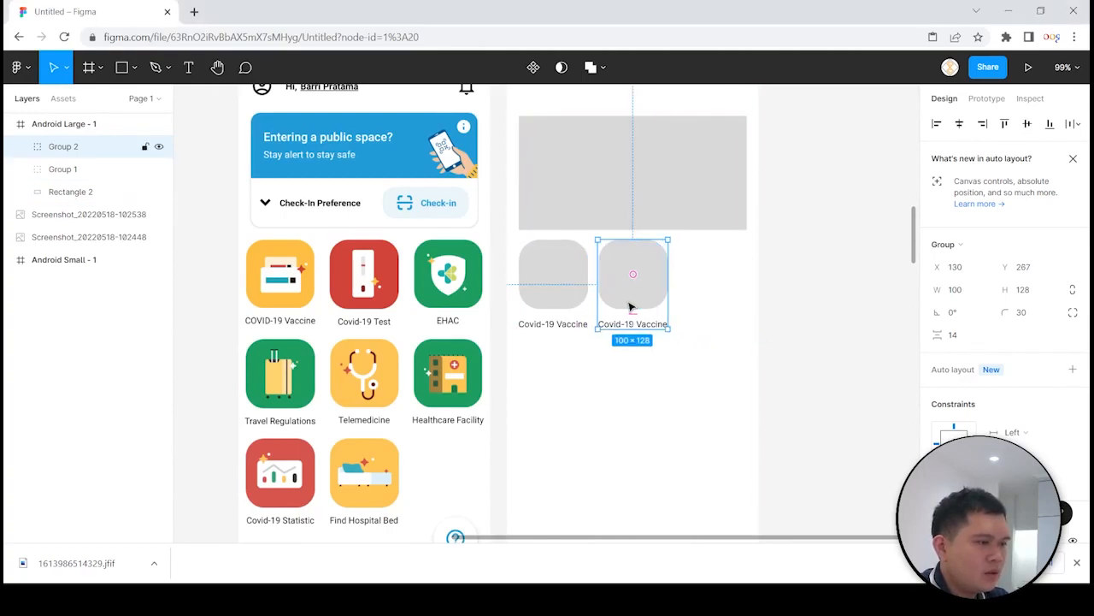
Copy the second icon group and paste a third to complete the row at about X 244, Y 267
right_click(624, 303)
left_click(677, 139)
right_click(708, 285)
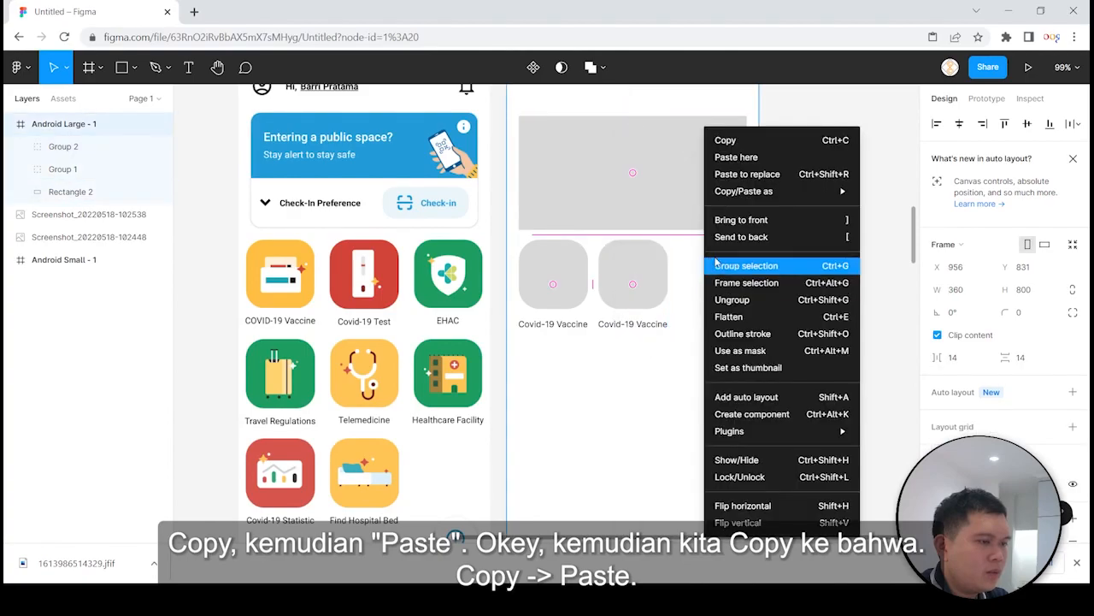
left_click(741, 159)
left_click_drag(726, 325, 696, 286)
left_click(725, 374)
Copy the row of three icon groups and place the duplicate row directly beneath it
left_click_drag(725, 374, 536, 286)
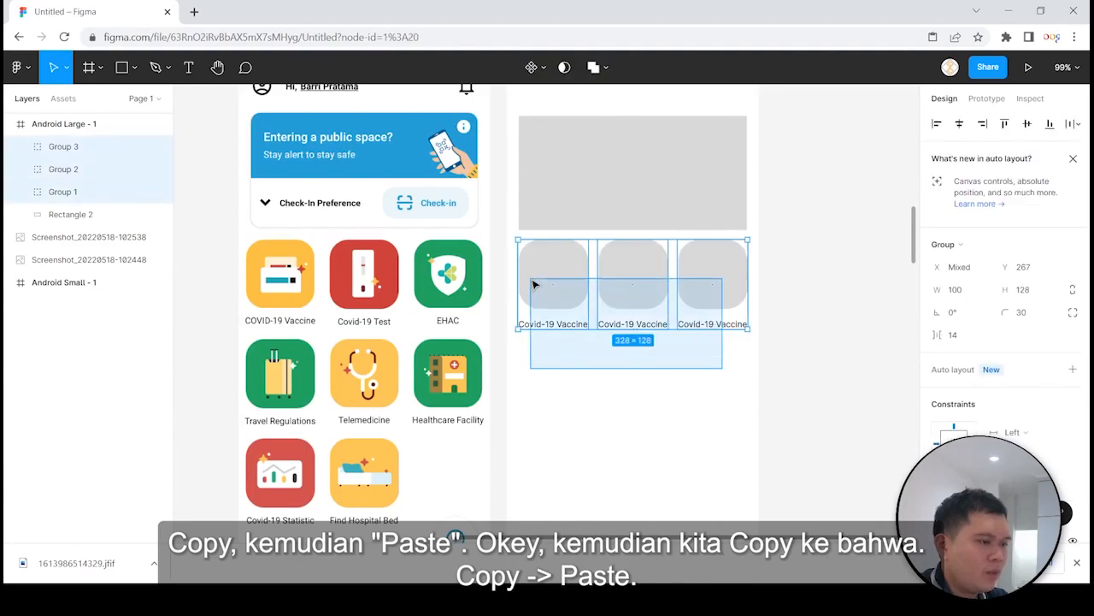
right_click(544, 275)
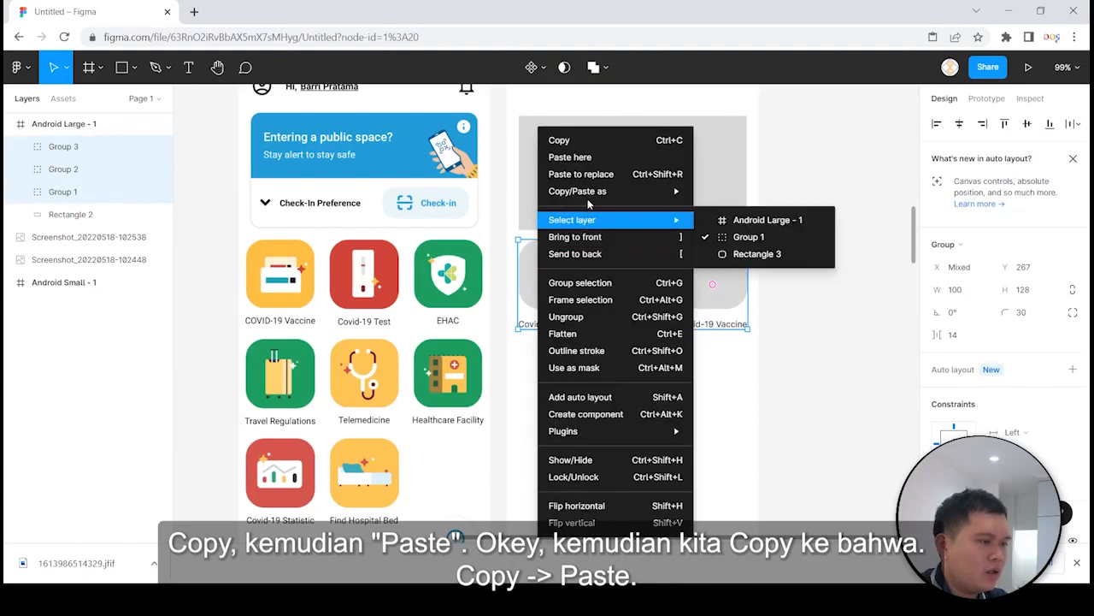
left_click(587, 141)
right_click(572, 354)
left_click(622, 159)
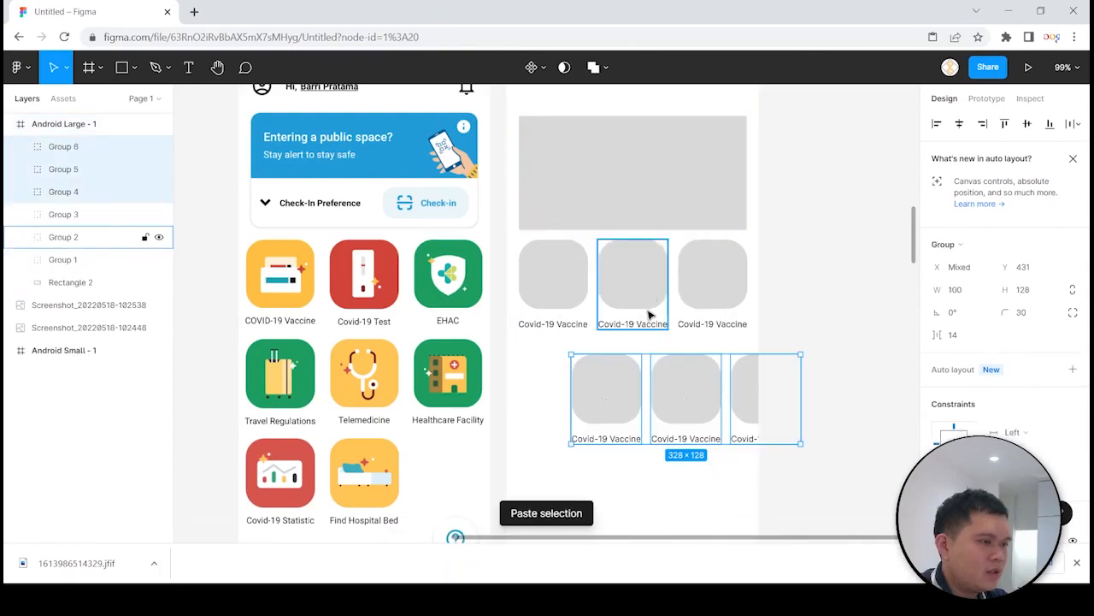
left_click_drag(706, 384, 654, 369)
Paste a third row of icon groups and align the second and third rows under the first at Y 409 and Y 551
key("ctrl+v")
scroll(656, 474, "down", 1)
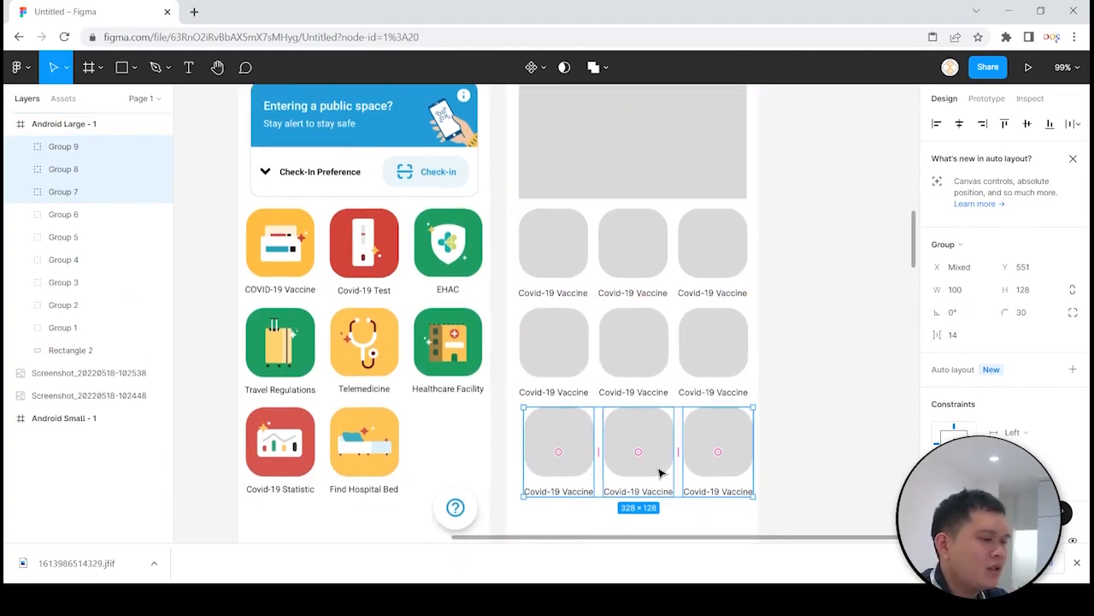
left_click(659, 348)
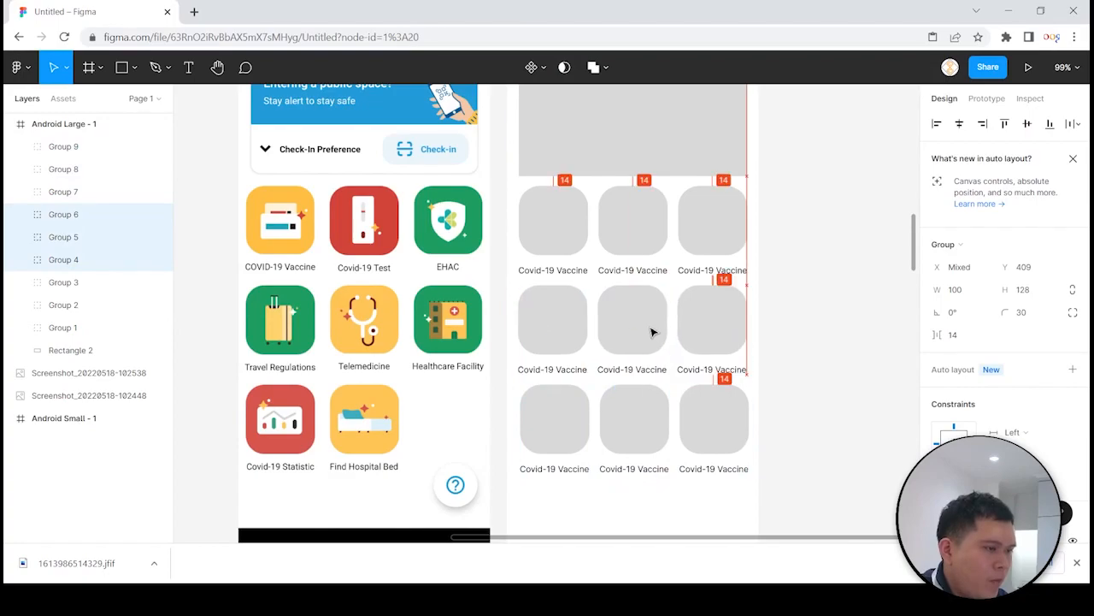
left_click_drag(726, 510, 642, 410)
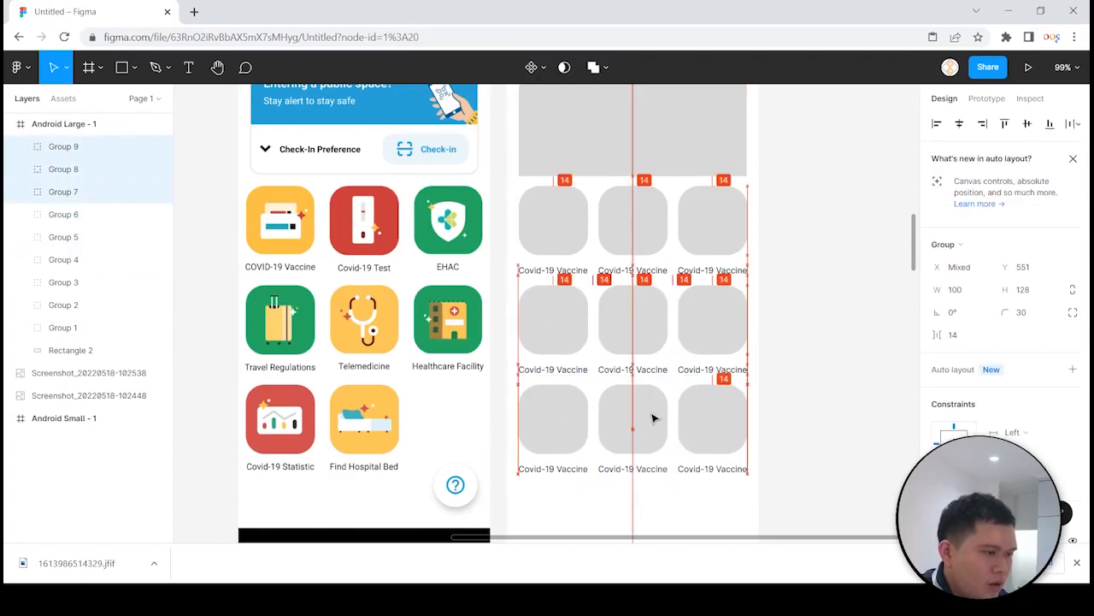
left_click(674, 491)
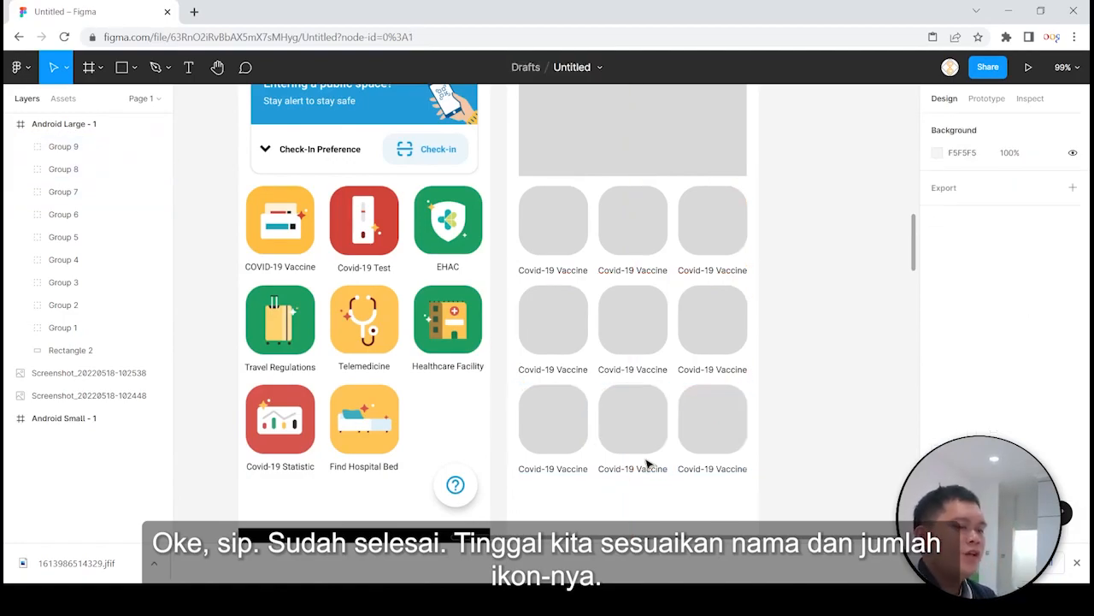
Delete the third icon group in the bottom row, leaving two icons there
left_click(738, 434)
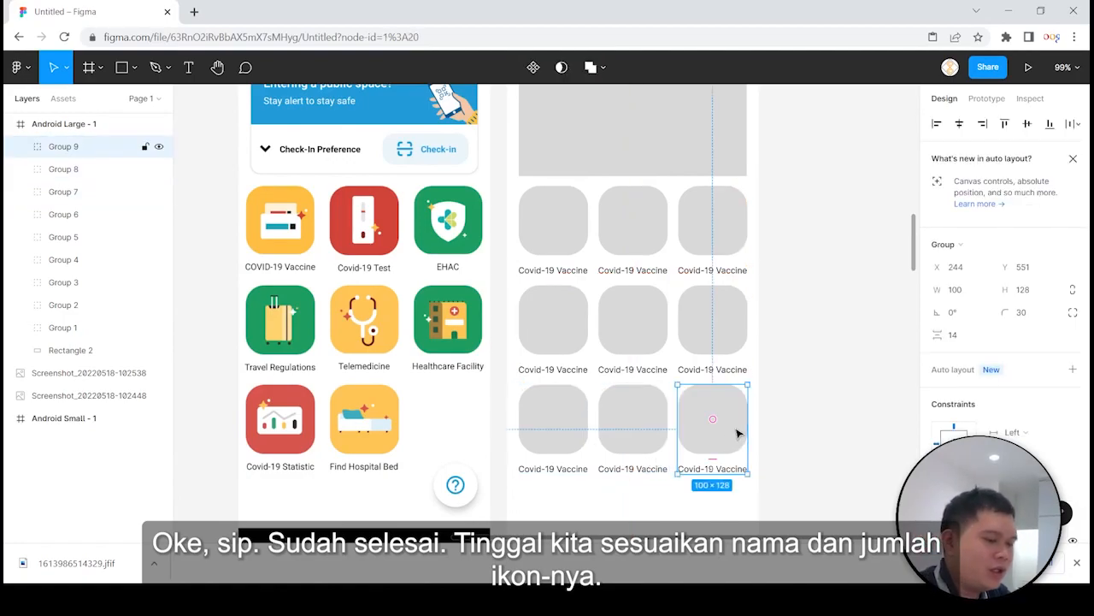
key("Delete")
scroll(739, 434, "up", 1)
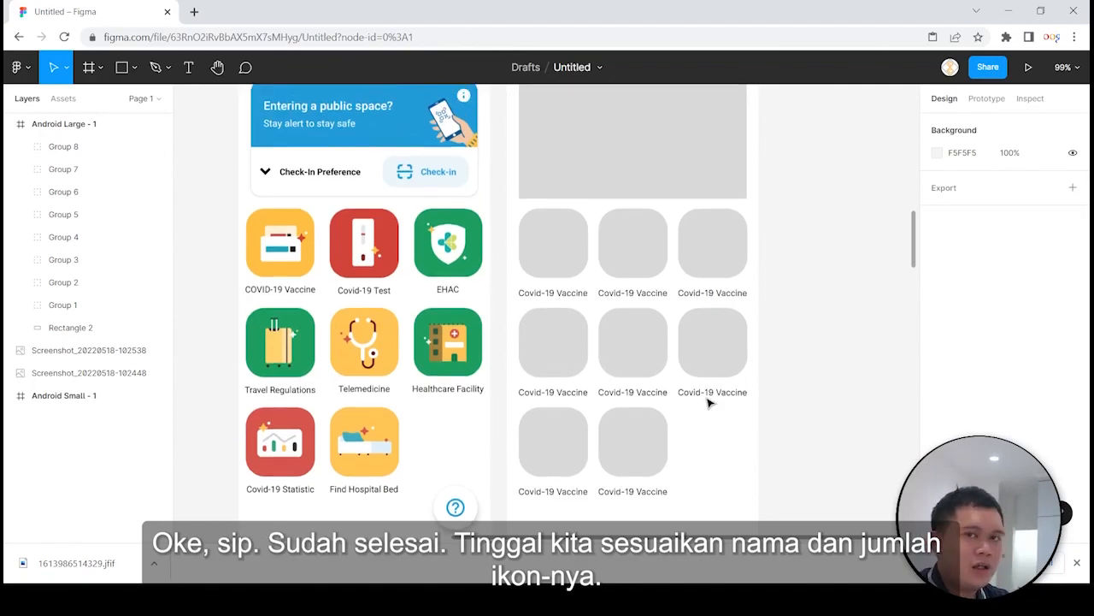
Change the second and third labels in the first icon row to "Covid-19 Test" and "EHAC"
double_click(639, 293)
type("Covid-19 TEst")
double_click(712, 292)
type("EHAC")
Change the second icon row's labels to "Travel Regulation", "Telemedicine" and "Healthcare Facility"
double_click(553, 392)
type("Travel Regulation")
double_click(632, 392)
type("Telemedicine")
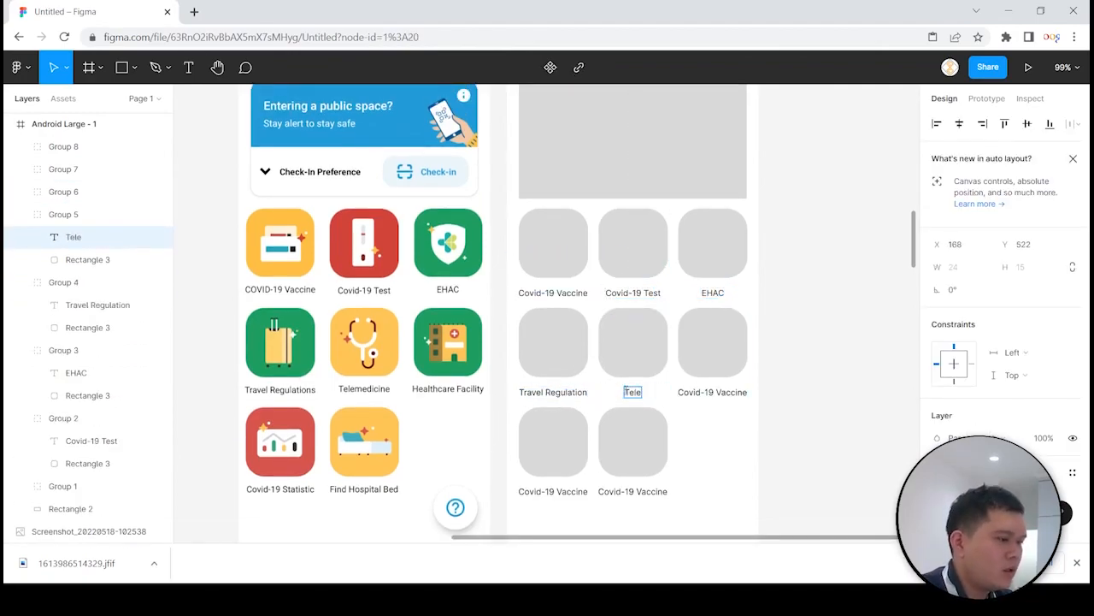
double_click(712, 392)
type("Healthcare facility")
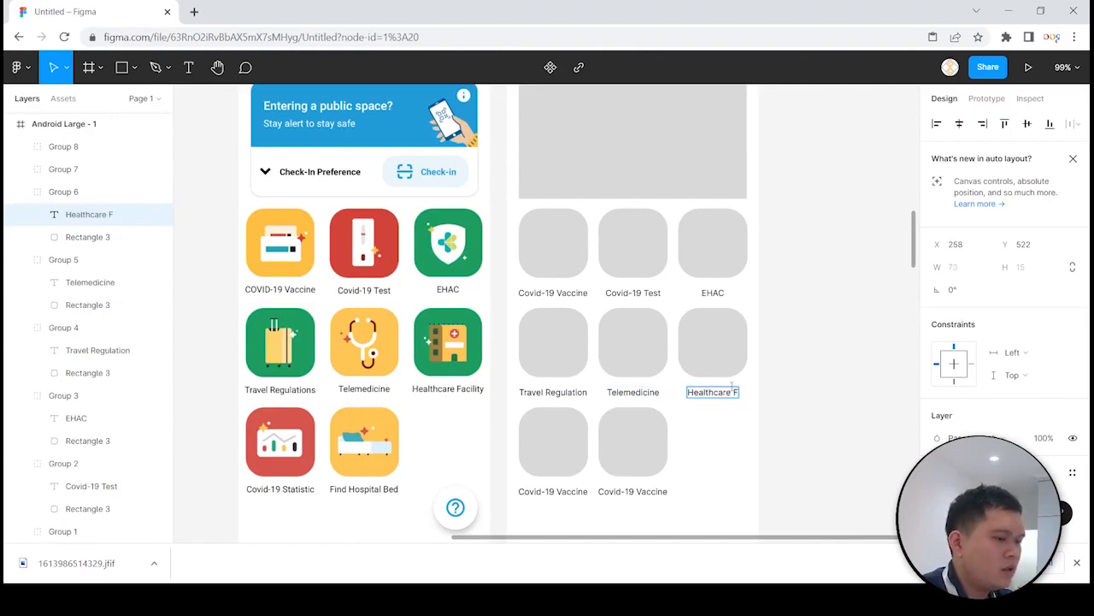
Change the bottom icon row's labels to "Covid-19 Statistic" and "Find Hospital Bed"
double_click(553, 491)
type("Covid-19 Statistic")
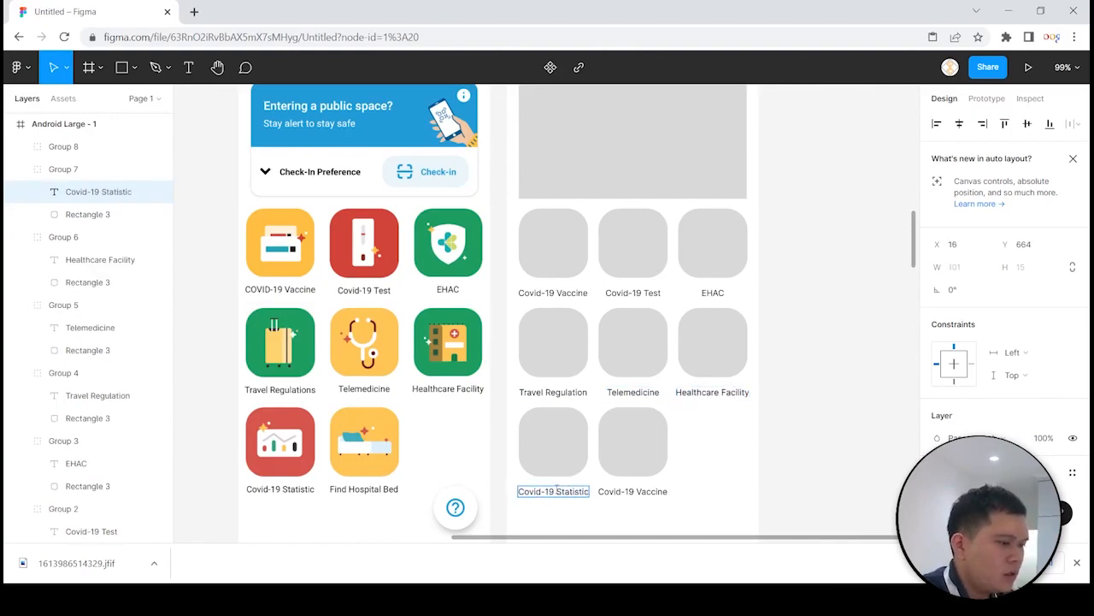
double_click(632, 491)
type("Find Hospital be")
key("BackSpace")
key("BackSpace")
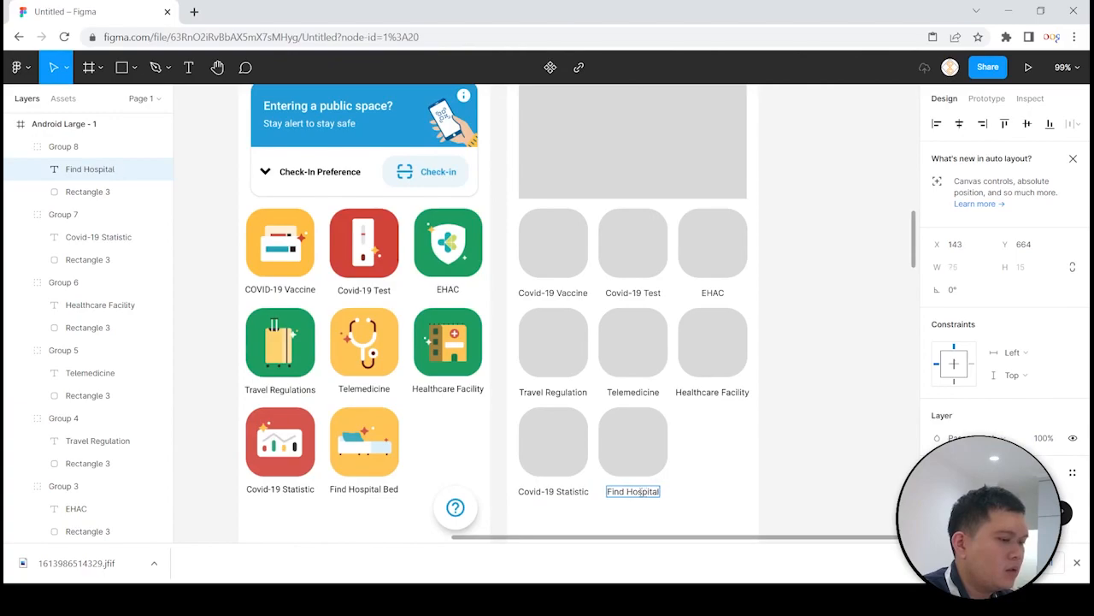
type("Bed")
key("Escape")
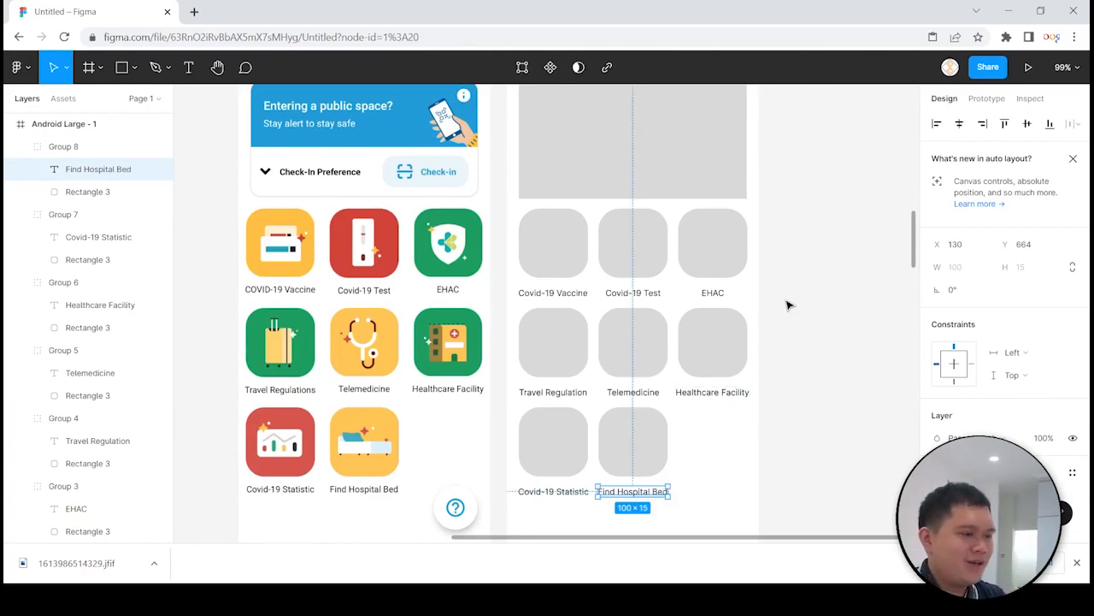
Move the large card rectangle slightly up to Y 82, keeping it at X 17
scroll(770, 327, "down", 3)
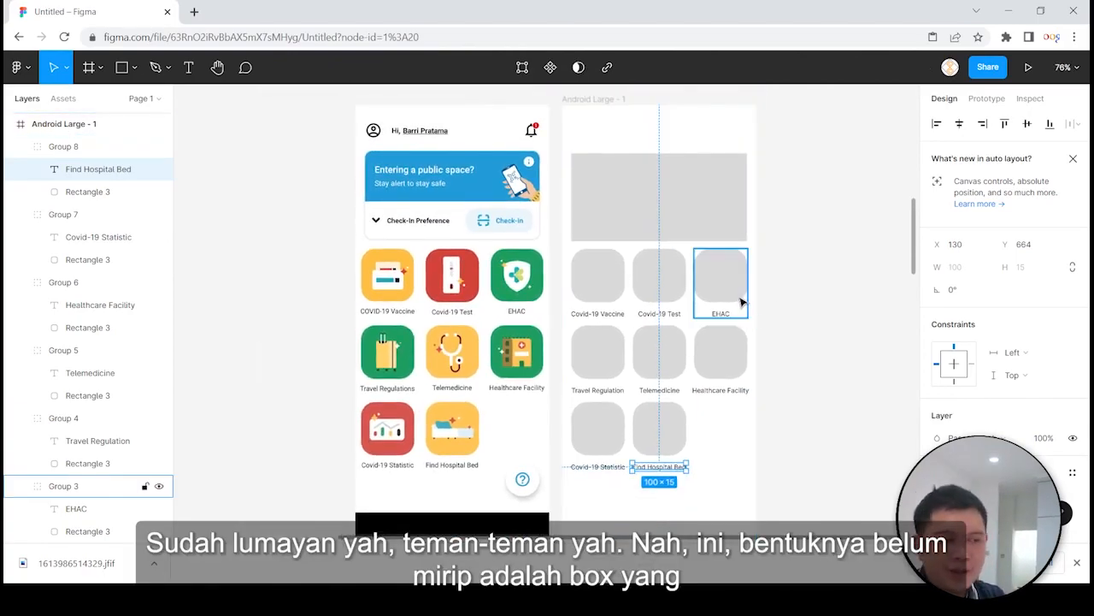
left_click(694, 195)
left_click_drag(695, 193, 696, 192)
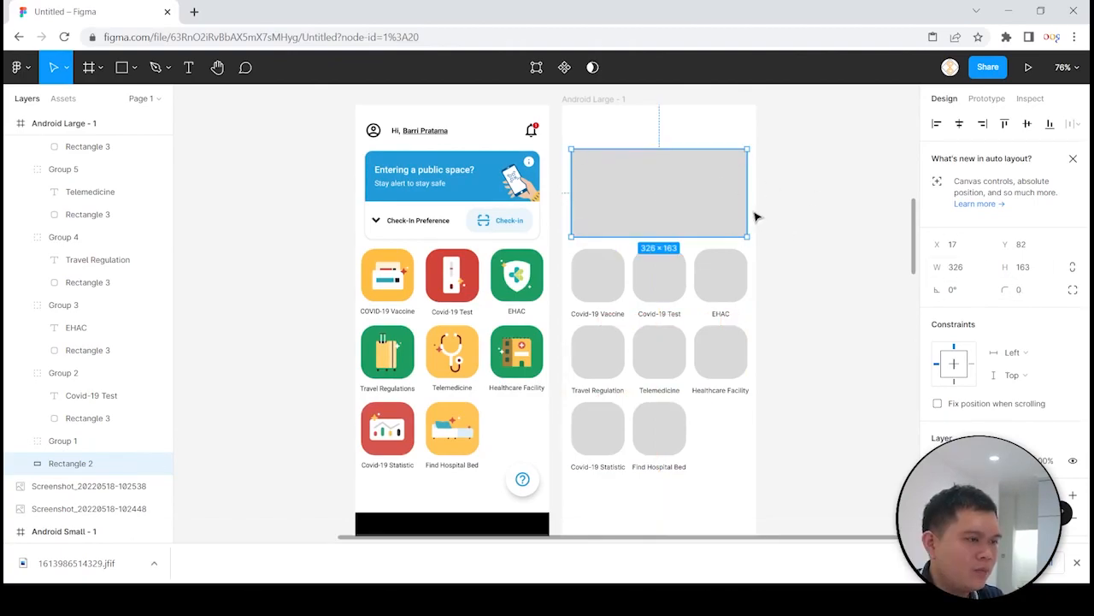
Try a corner radius of 30 on the large card rectangle
scroll(635, 185, "up", 5)
left_click(1033, 294)
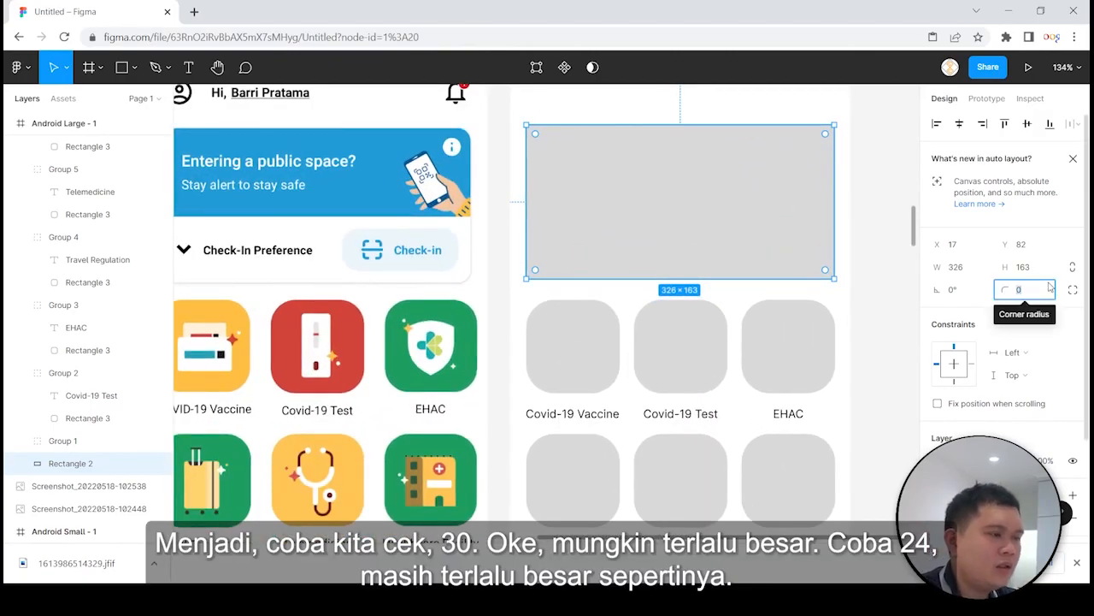
type("30")
key("Return")
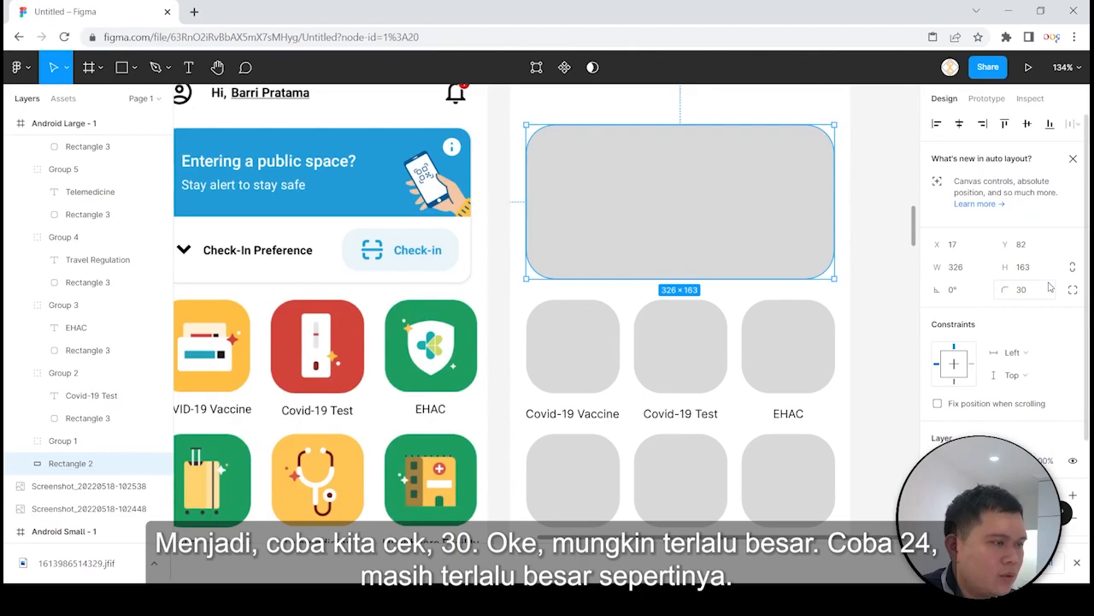
Set the large card rectangle's corner radius to 20 after trying 25
left_click(1043, 296)
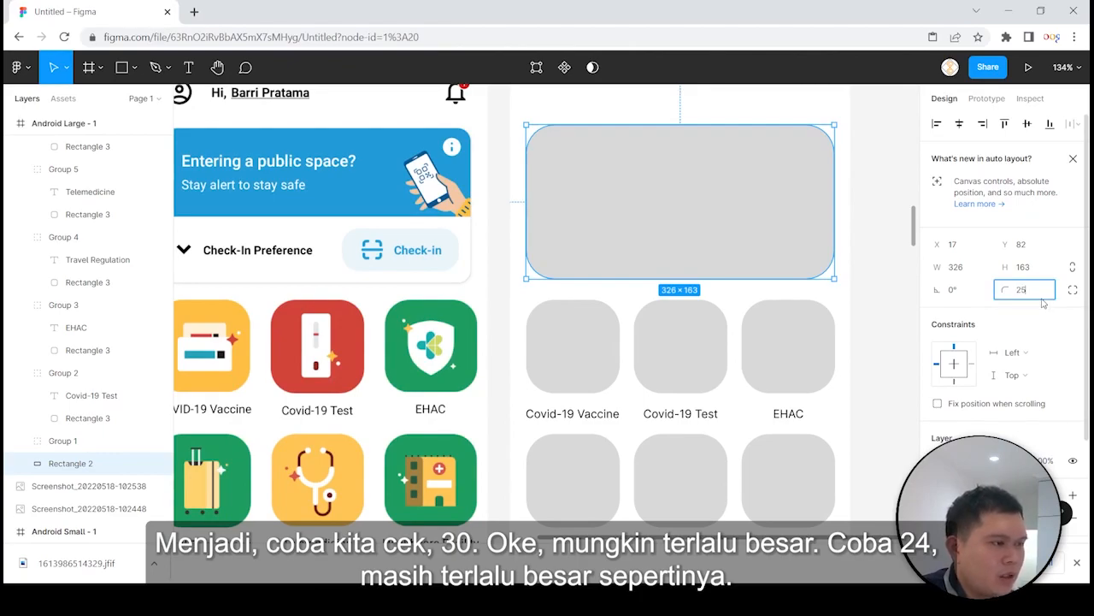
key("Return")
left_click(1042, 299)
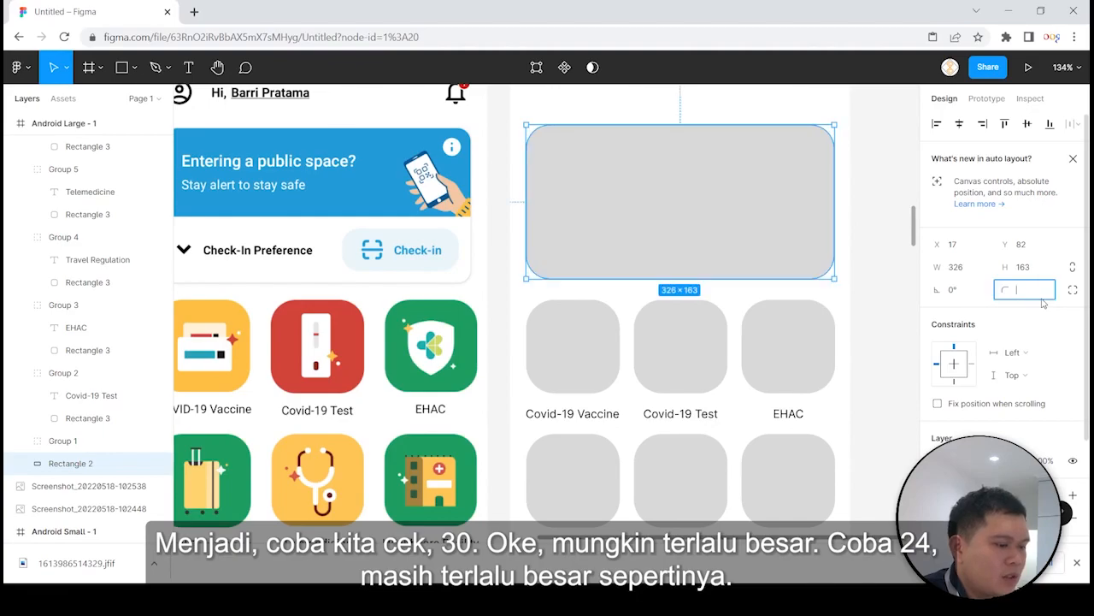
type("20")
key("Return")
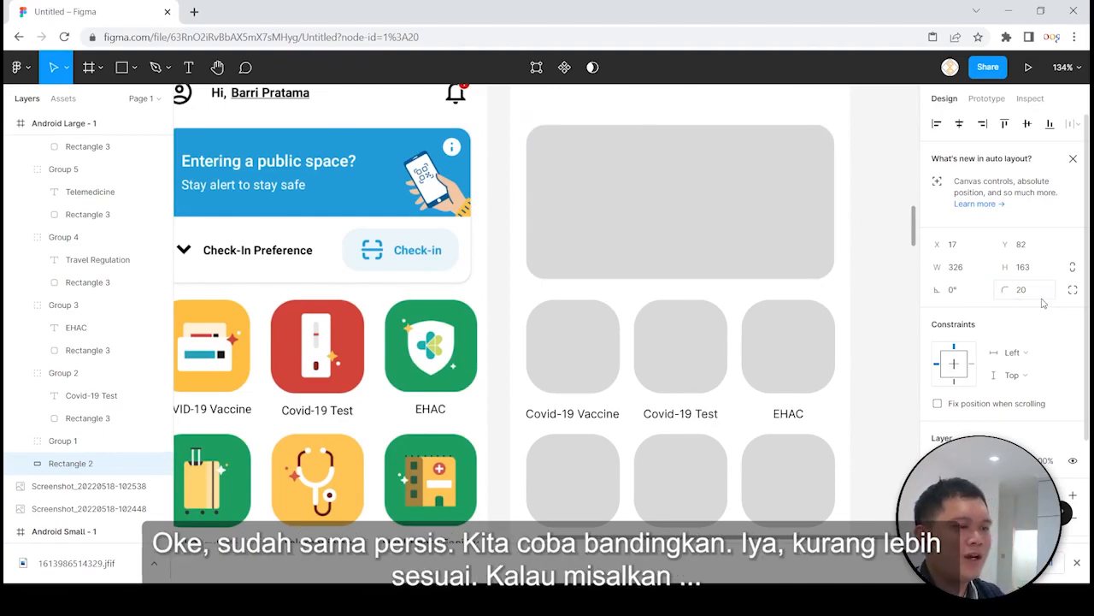
Overlay the large card rectangle on the screenshot's card to compare their shapes, and undo the move
left_click_drag(739, 188, 381, 199)
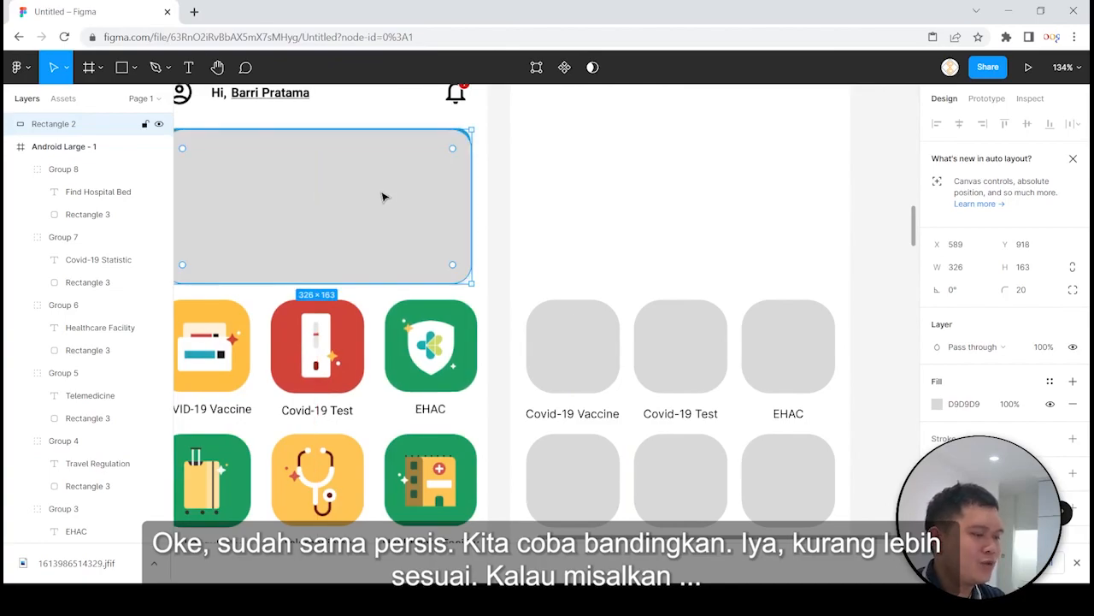
key("ctrl+z")
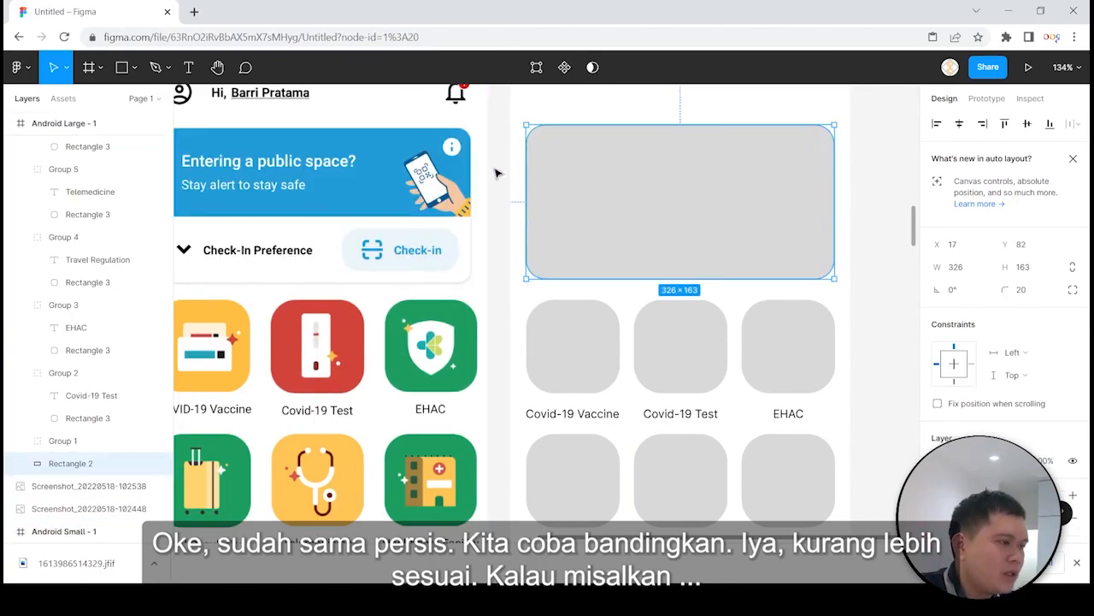
left_click_drag(501, 171, 582, 158)
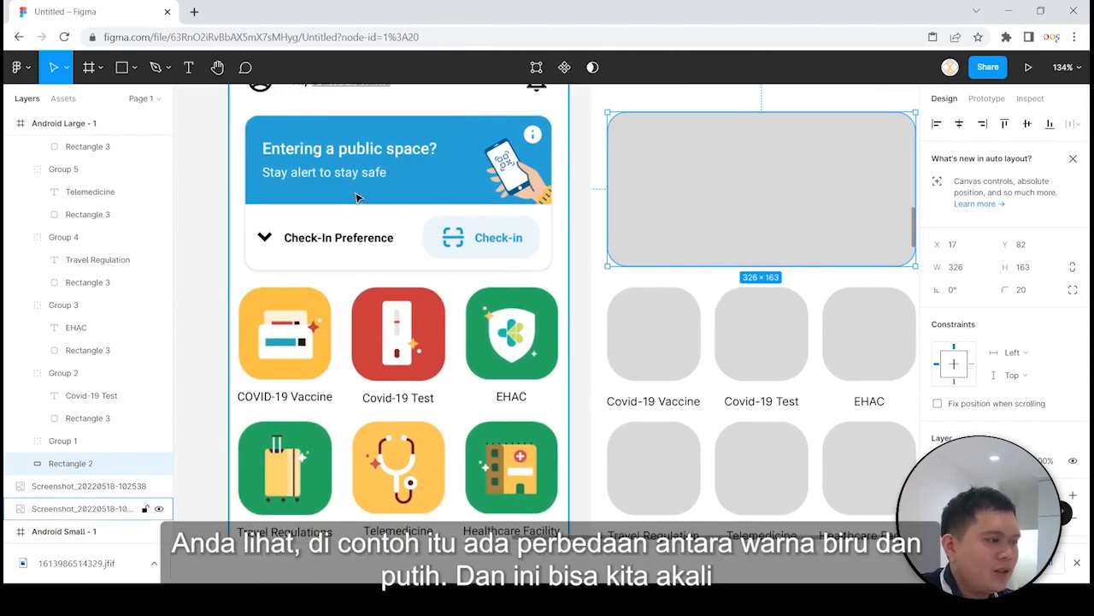
Duplicate the large card rectangle in place and shorten the copy from its upper edge to 326 × 67 at X 16, Y 178
scroll(379, 190, "down", 2)
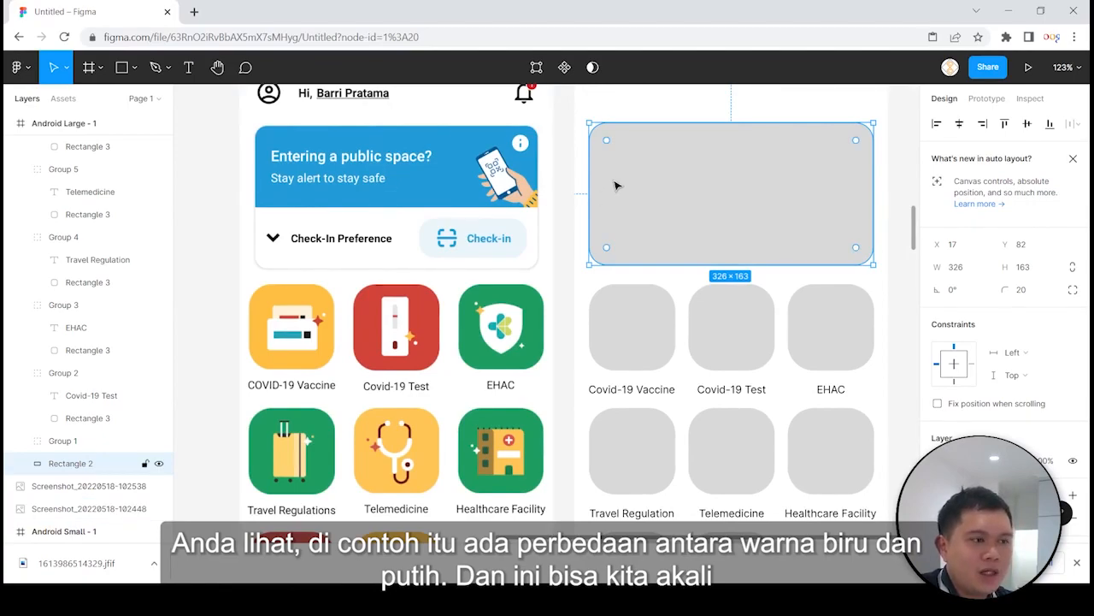
scroll(617, 186, "down", 1)
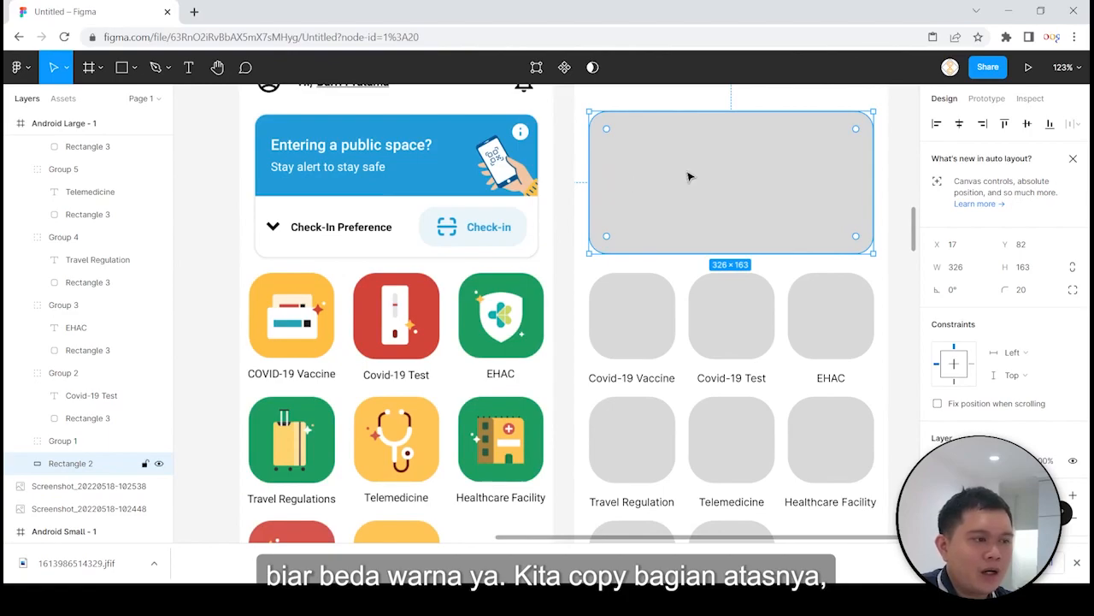
key("ctrl+c")
key("ctrl+v")
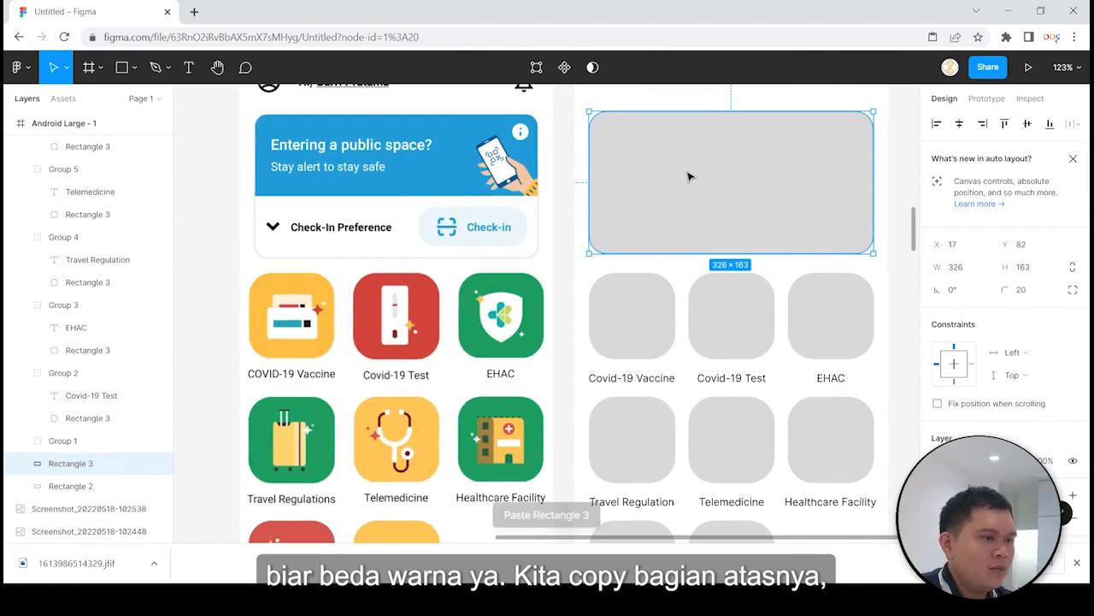
left_click_drag(716, 177, 715, 184)
left_click_drag(731, 112, 732, 195)
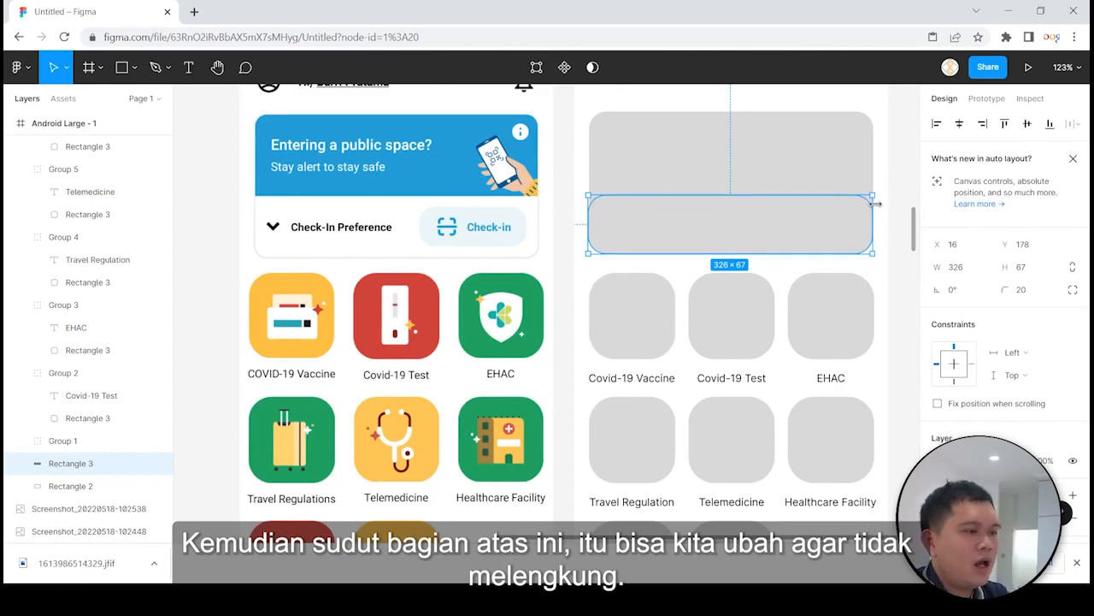
Add a black 1 px inside stroke to the card's lower rectangle and set its fill to FFFFFF
scroll(979, 250, "down", 3)
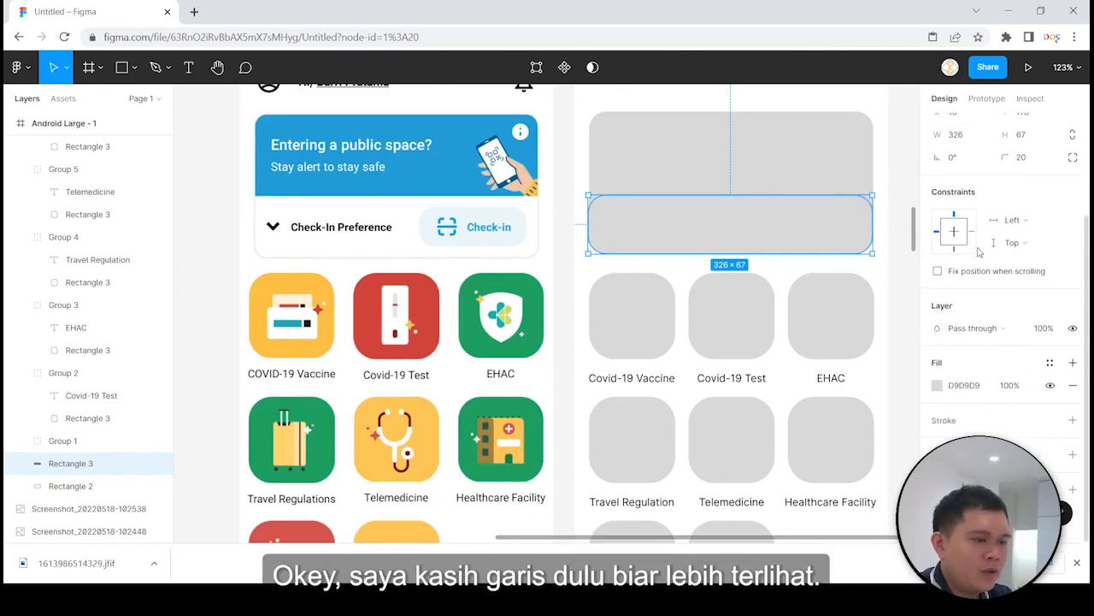
left_click(1073, 420)
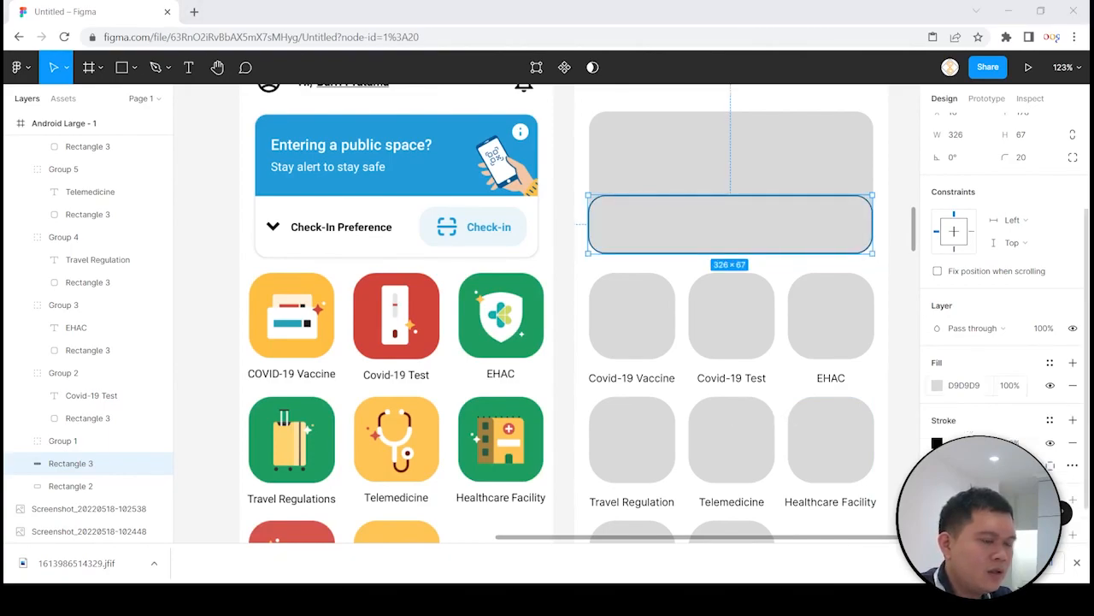
scroll(1000, 300, "down", 1)
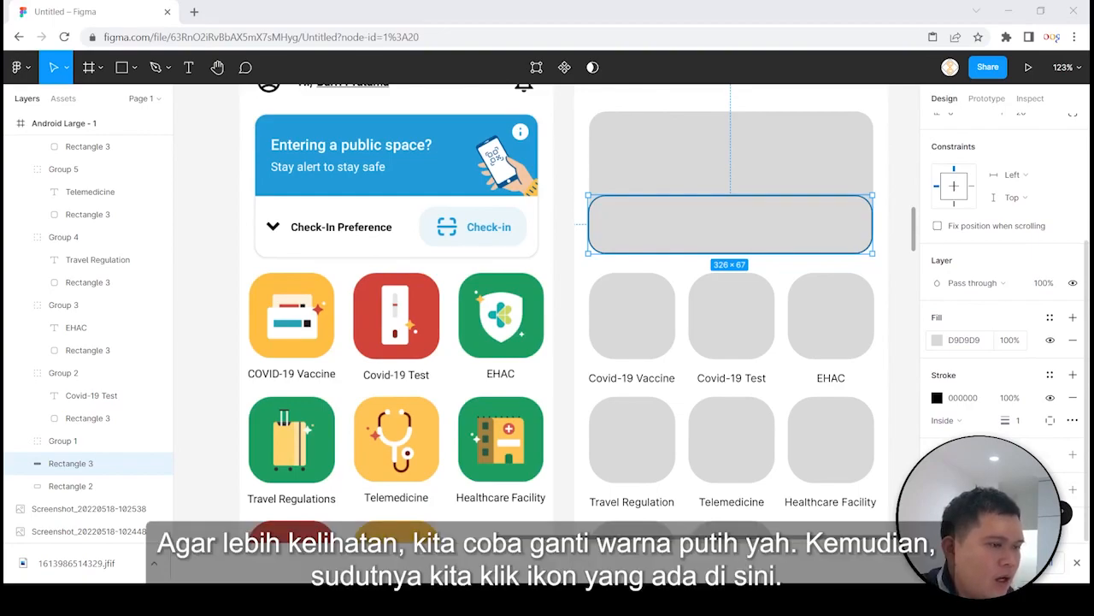
left_click(945, 340)
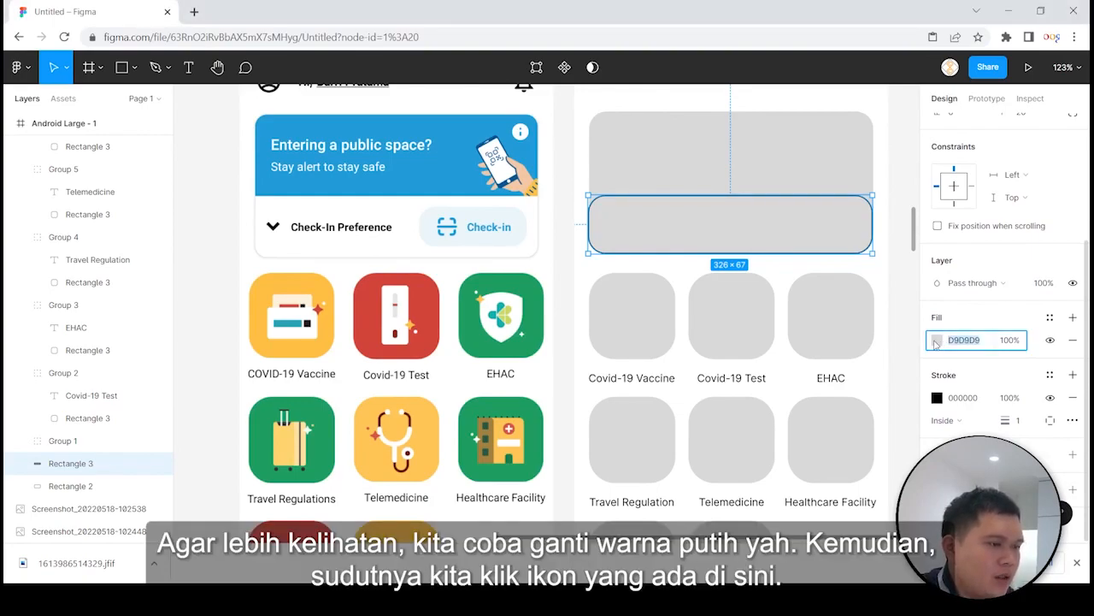
left_click(936, 341)
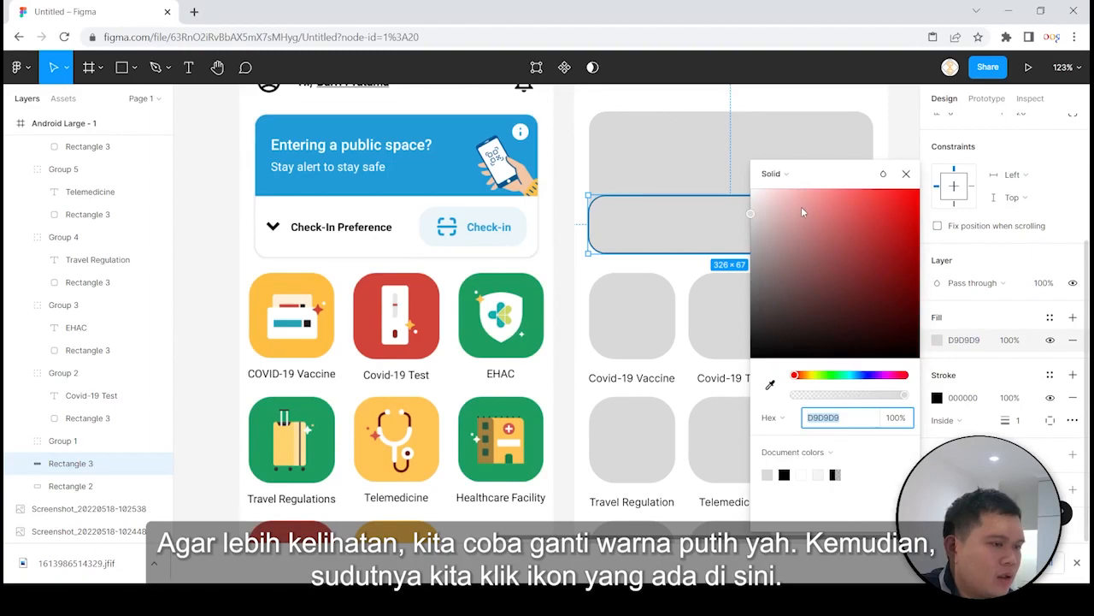
type("FFFFFF")
key("Return")
left_click(873, 115)
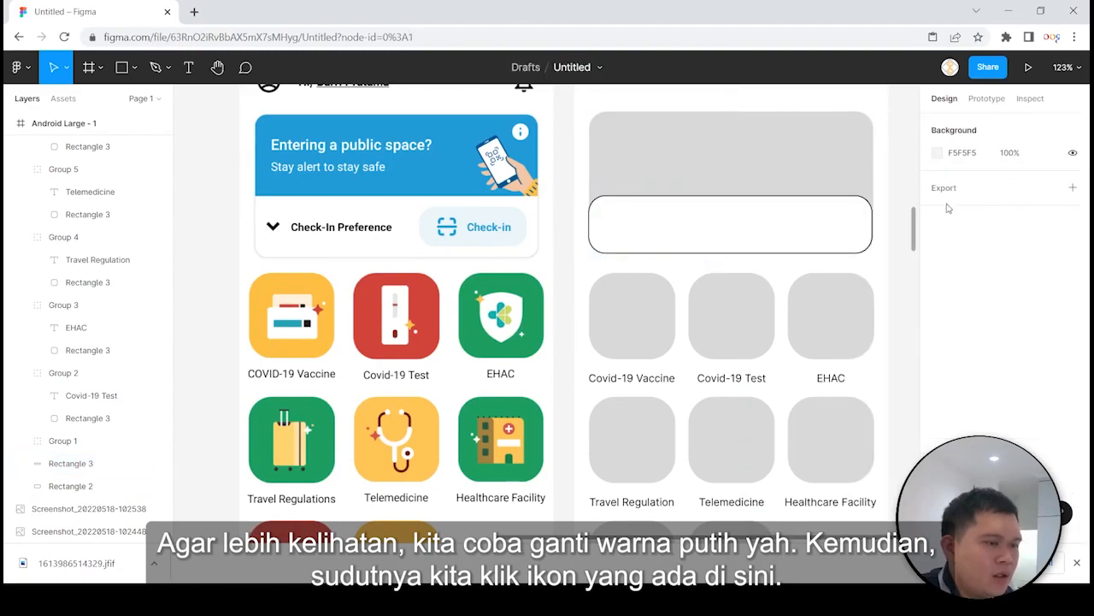
Set individual corner radii on the white lower rectangle, with 0 for both upper corners
left_click(838, 214)
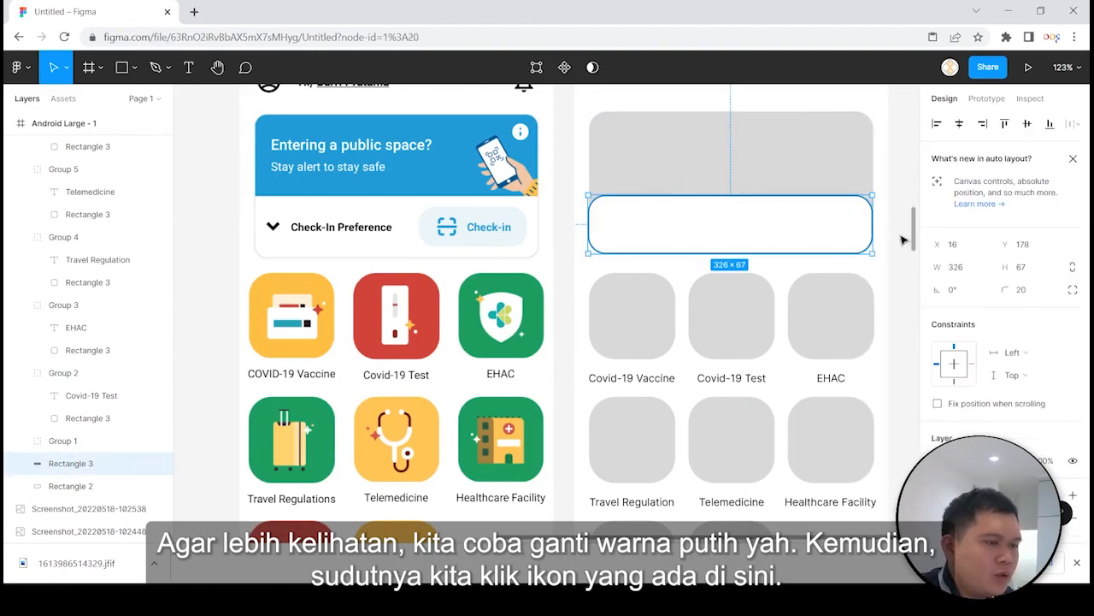
left_click(1073, 291)
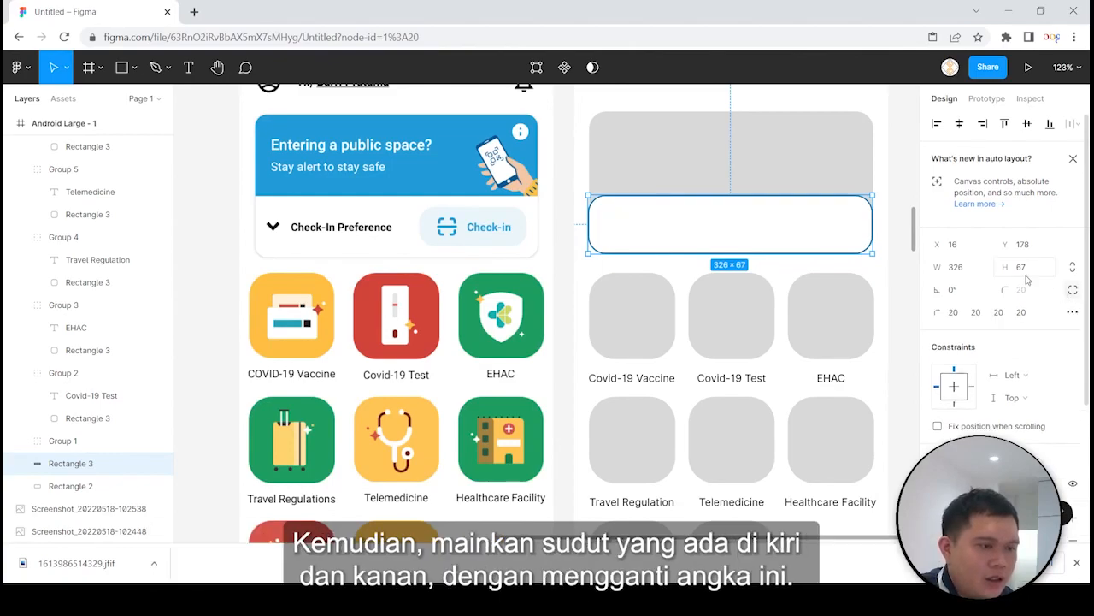
scroll(1026, 282, "down", 2)
scroll(1026, 278, "up", 2)
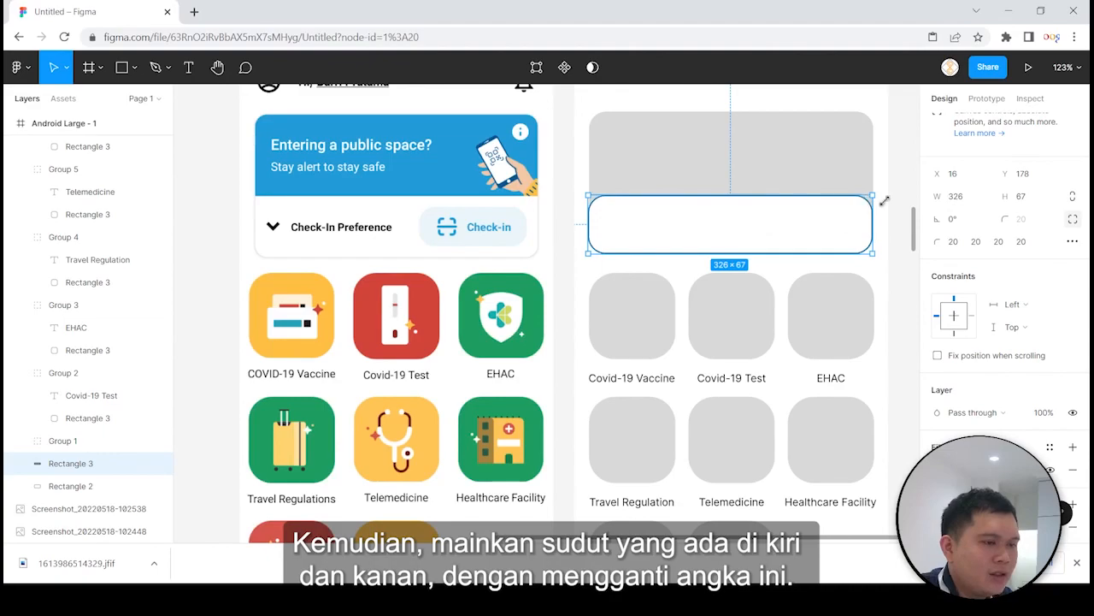
left_click(953, 242)
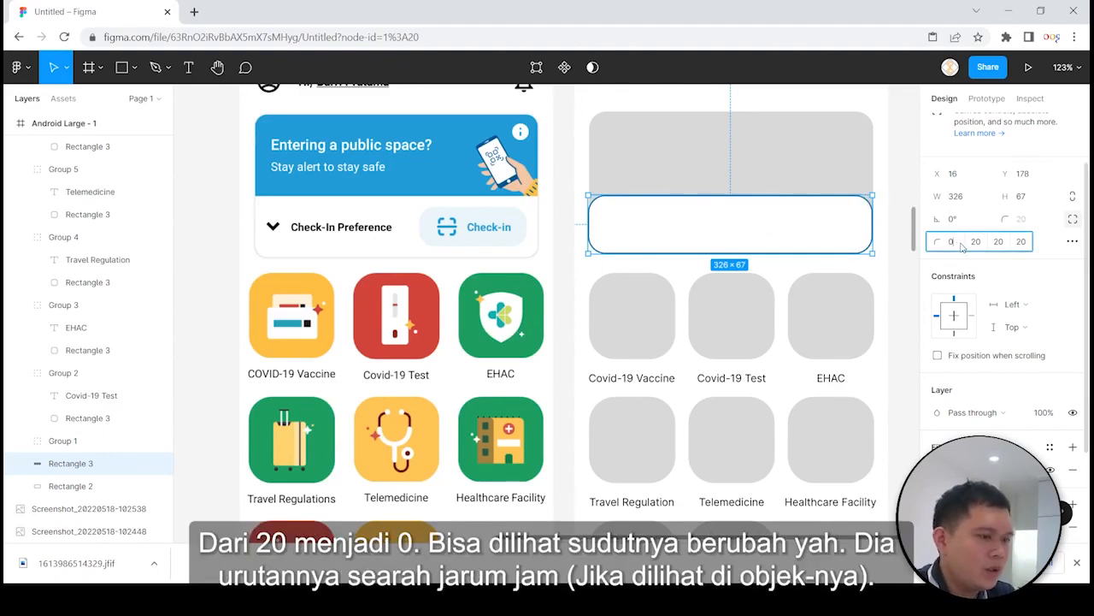
key("Return")
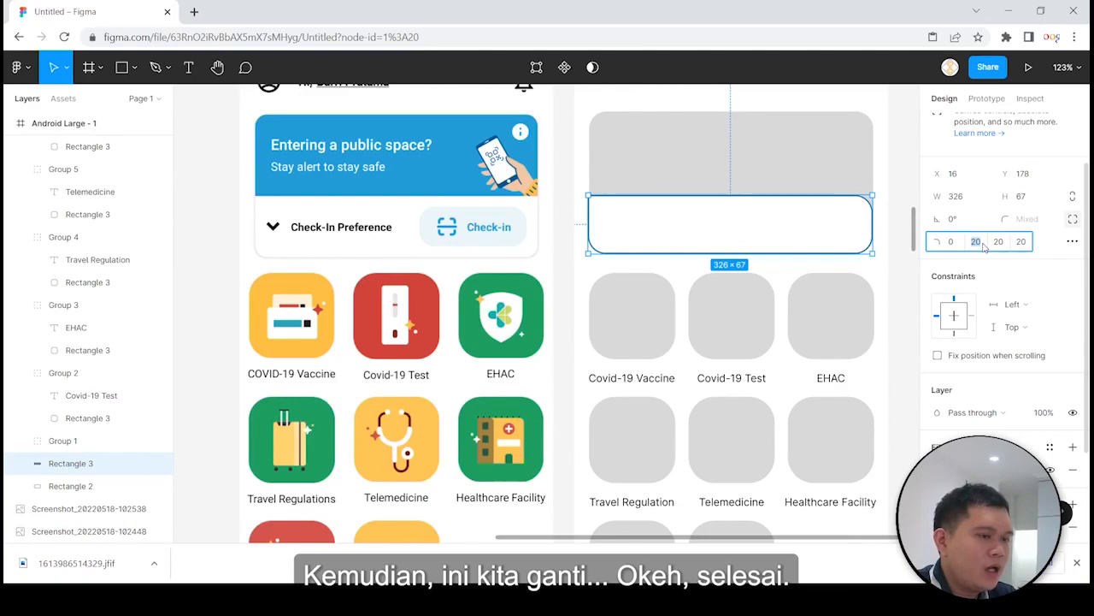
key("Return")
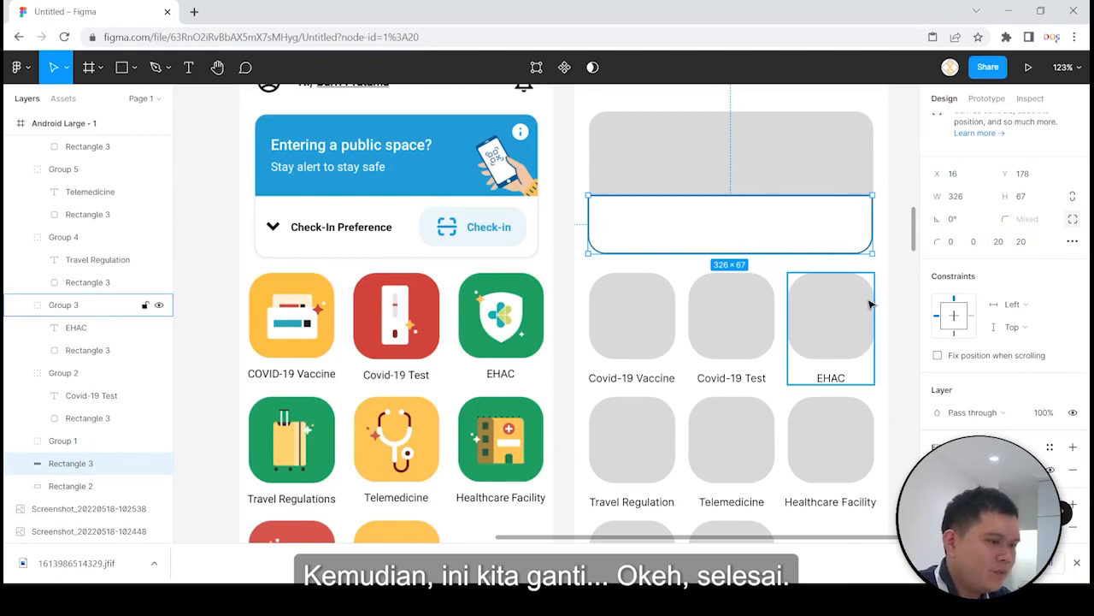
Remove the black stroke from the white lower rectangle of the card
left_click(898, 282)
left_click(855, 236)
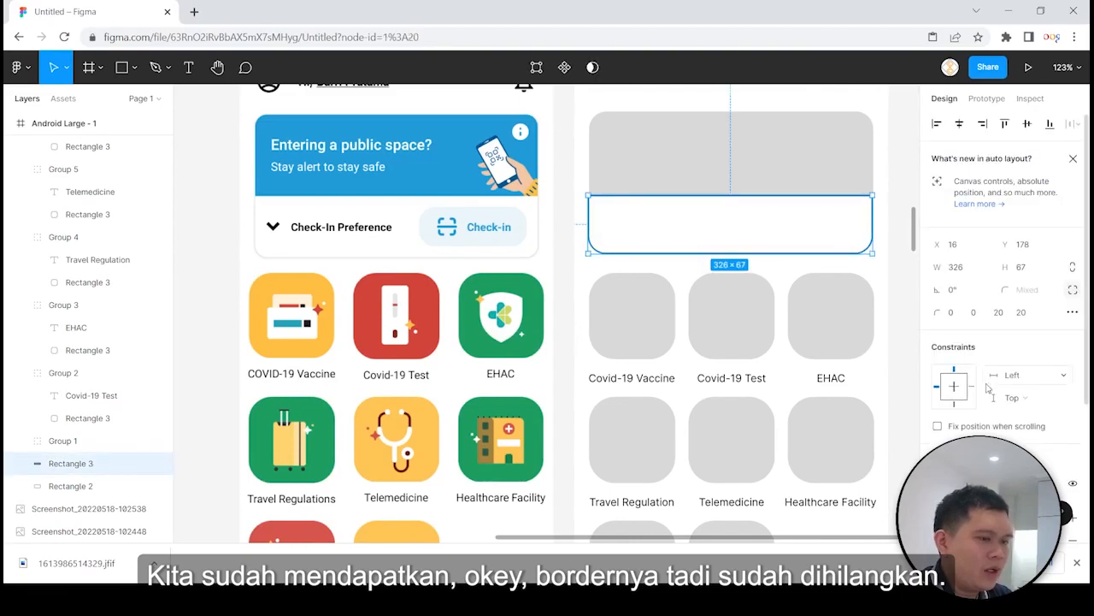
scroll(988, 385, "down", 3)
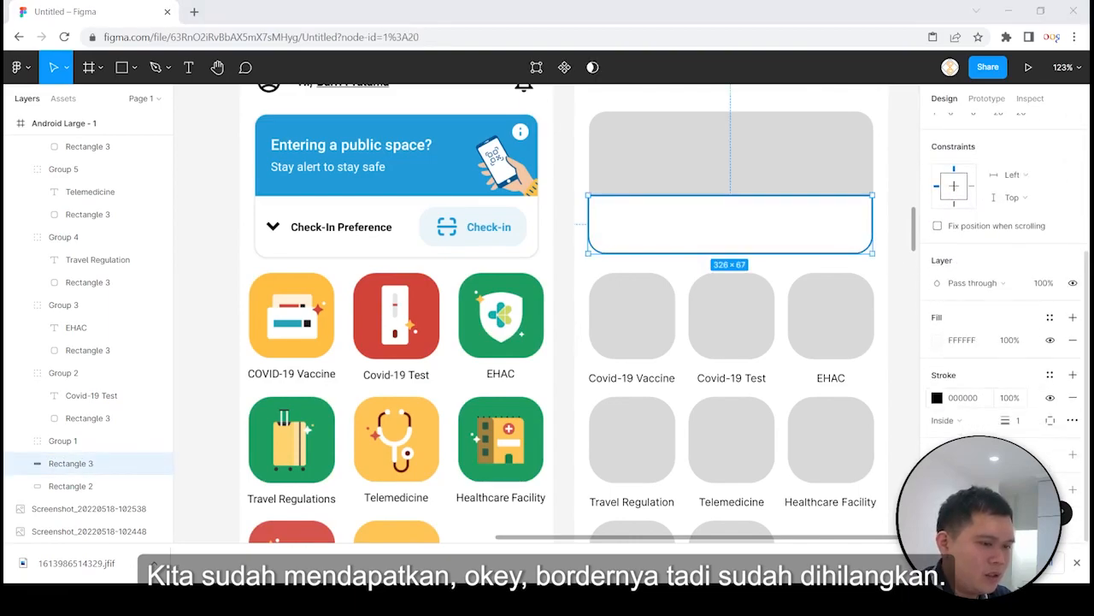
left_click(1073, 398)
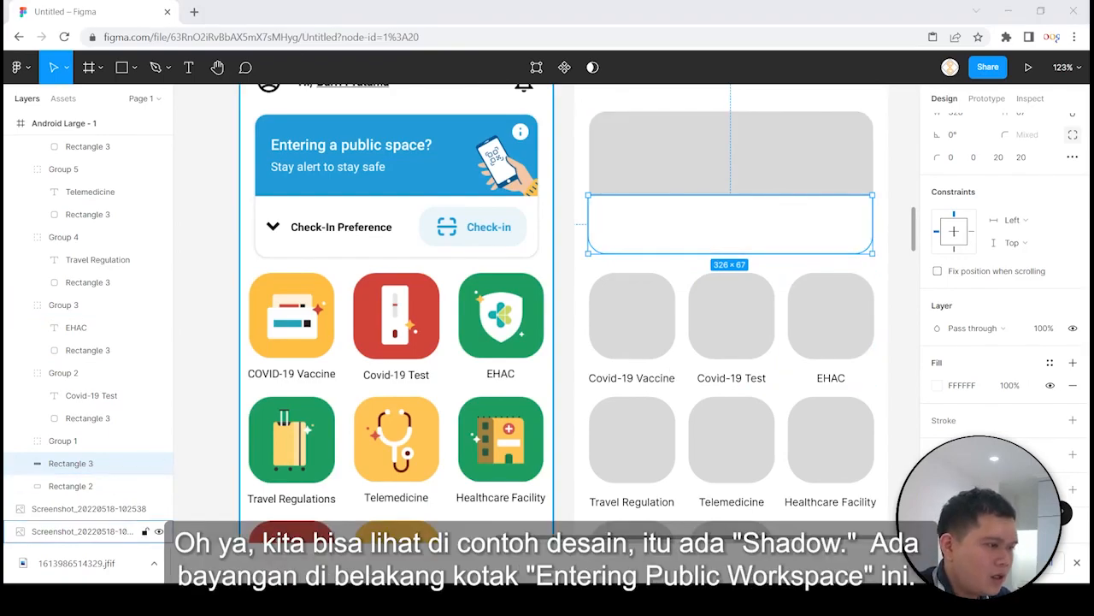
Add a drop shadow to the large grey card rectangle and set the shadow's Y offset to 2
scroll(547, 308, "up", 2)
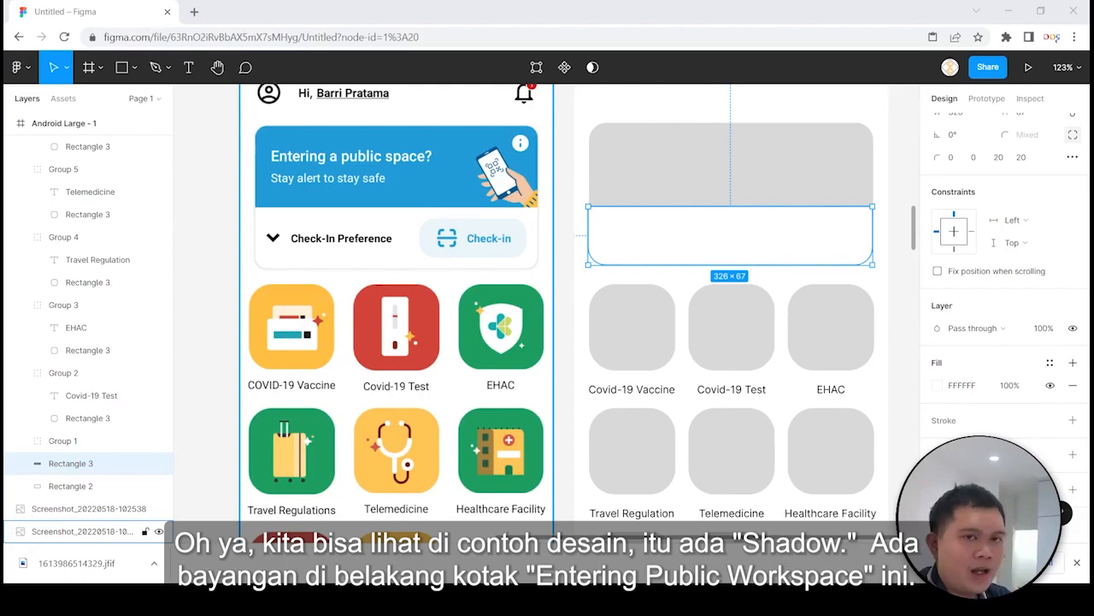
left_click(868, 169)
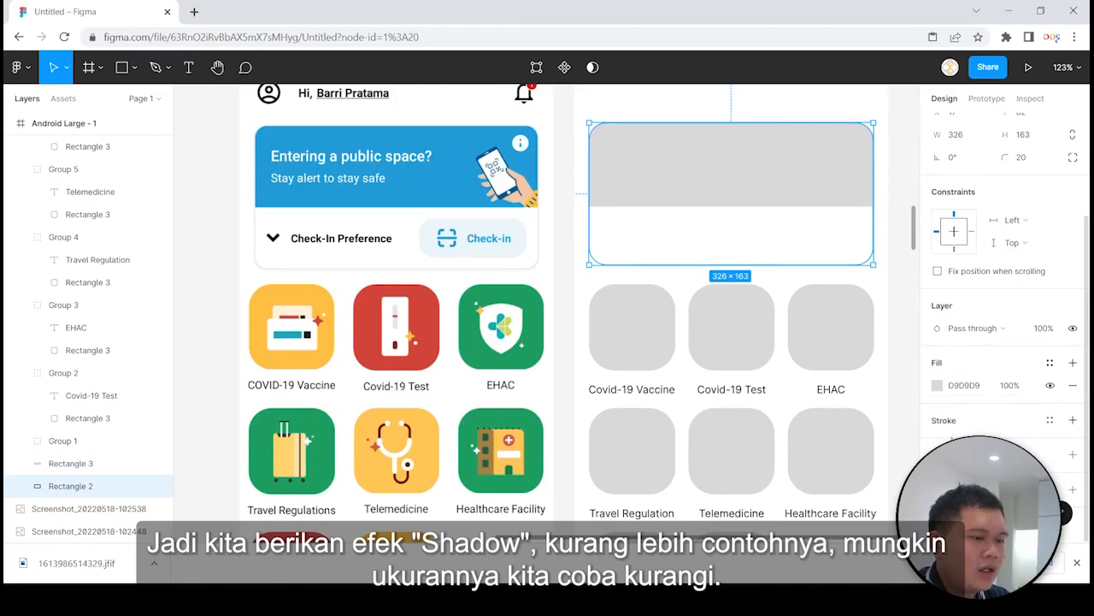
left_click(958, 454)
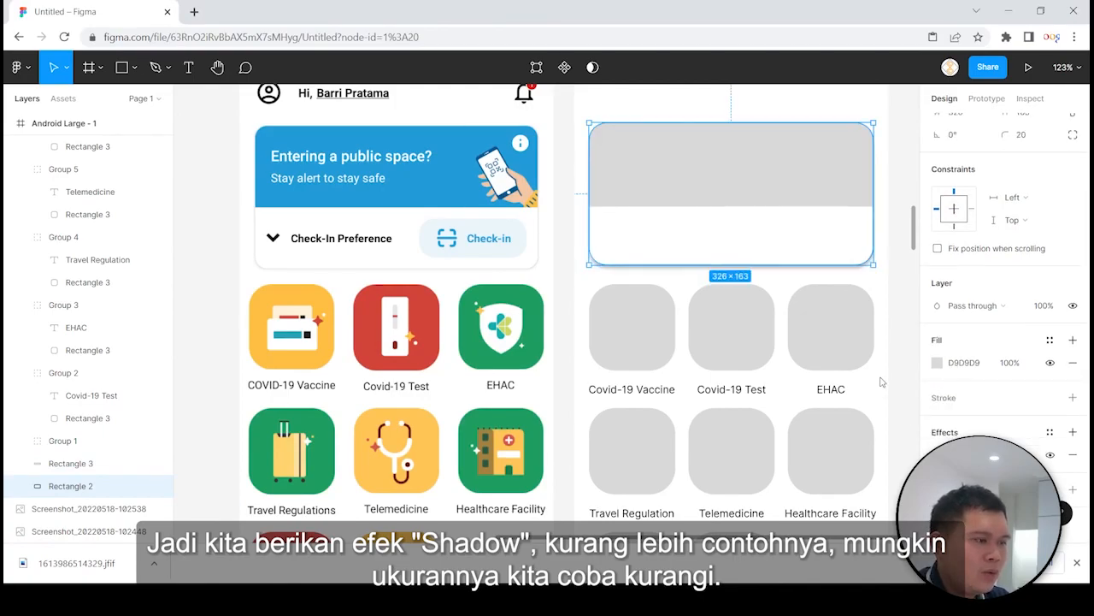
left_click(938, 455)
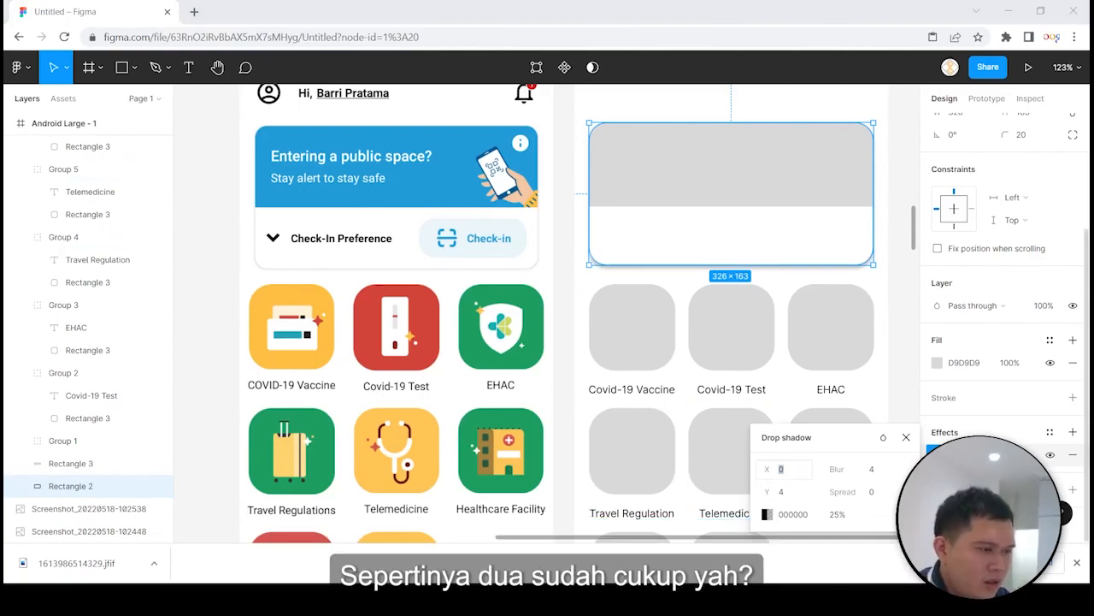
left_click(785, 491)
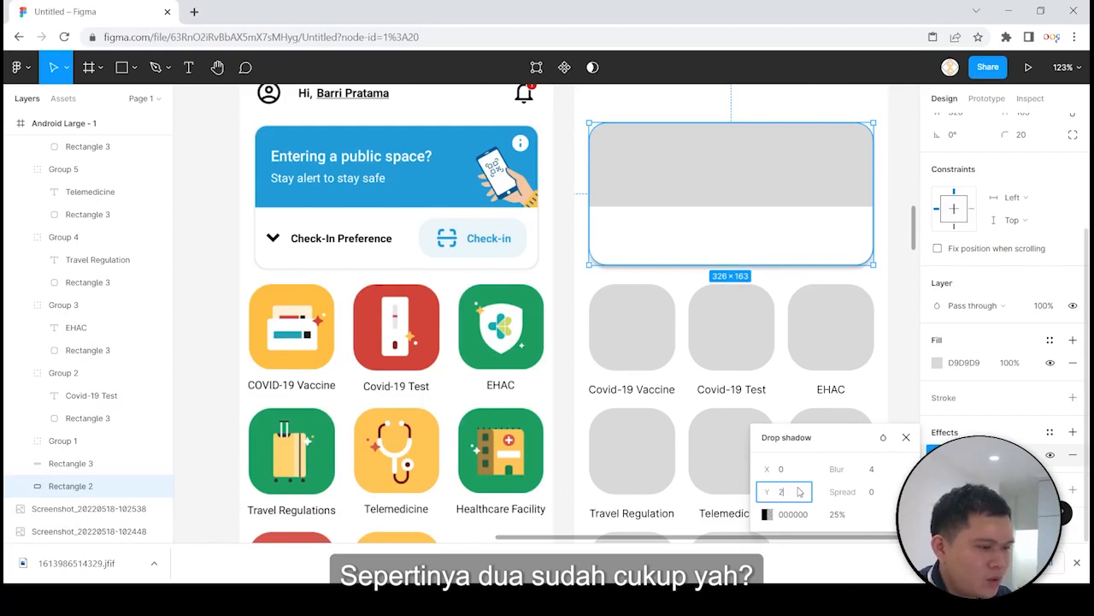
type("2")
key("Return")
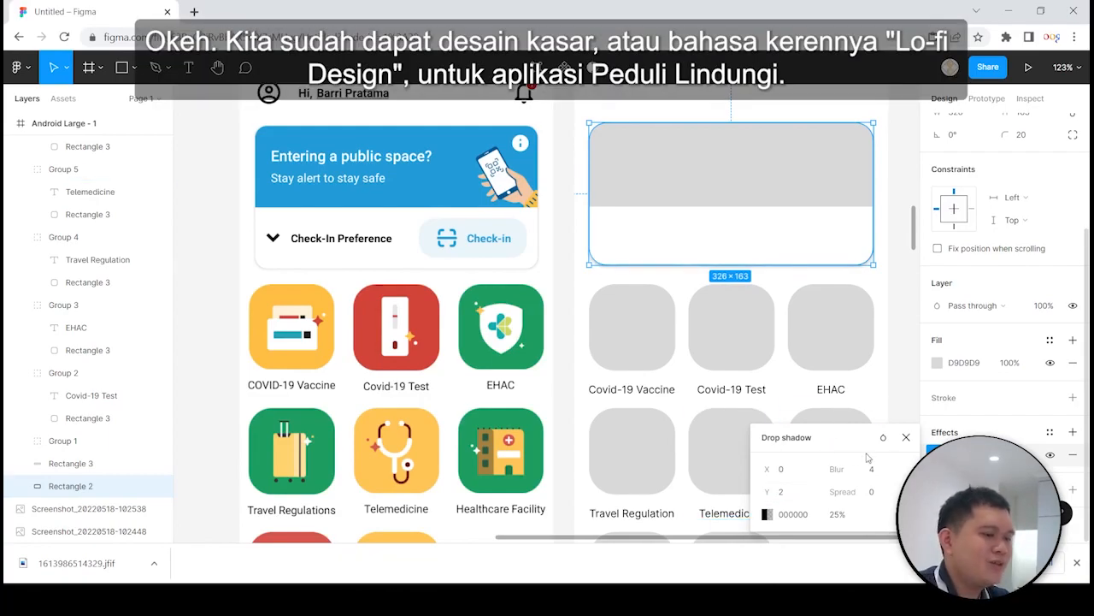
left_click(906, 437)
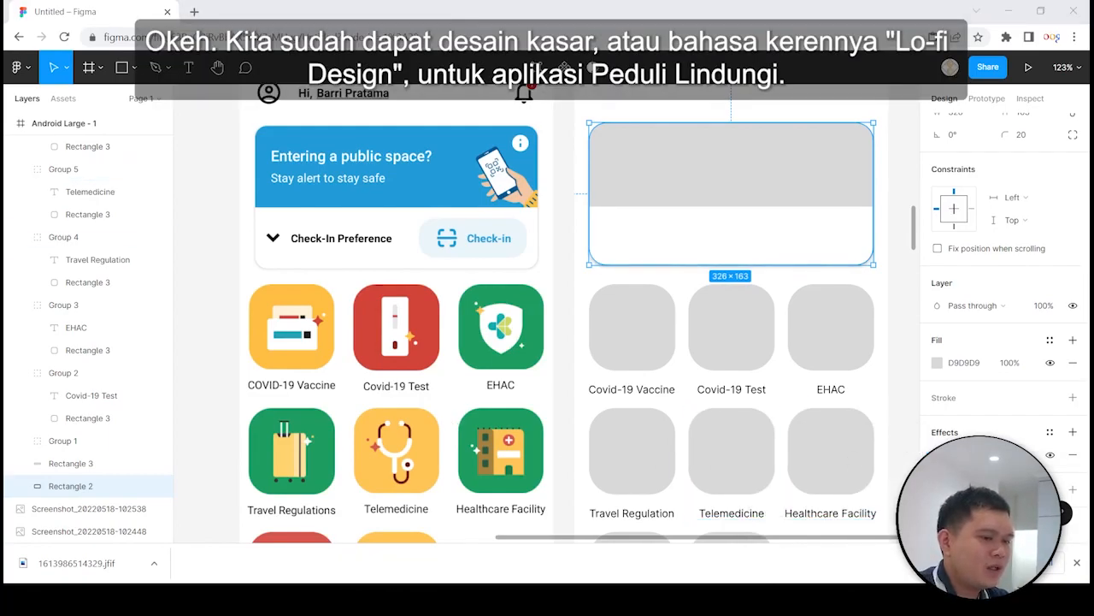
scroll(821, 342, "down", 2)
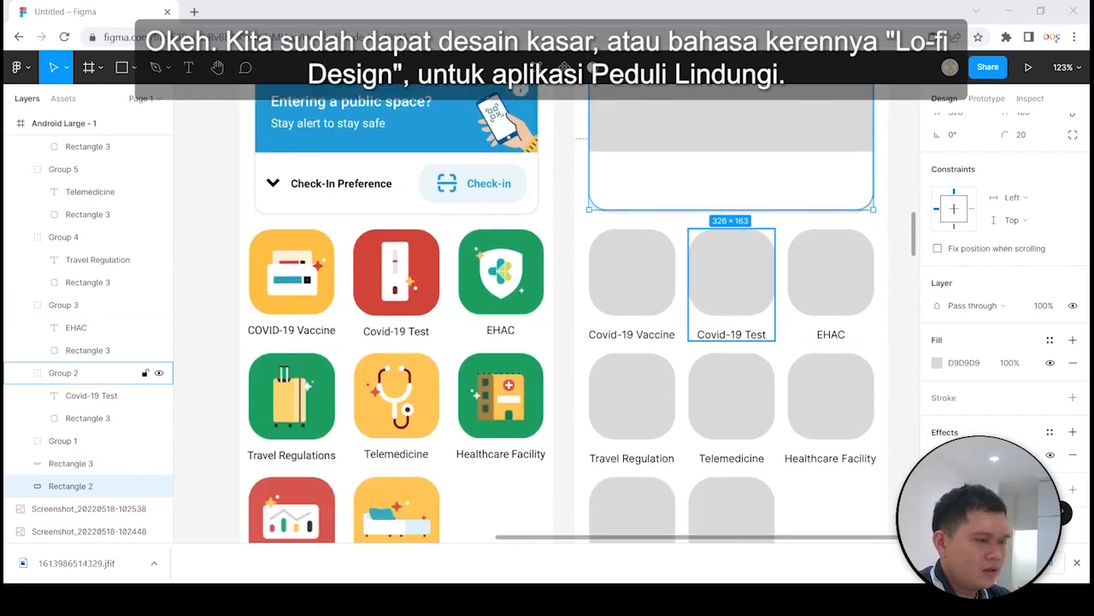
scroll(757, 289, "down", 5)
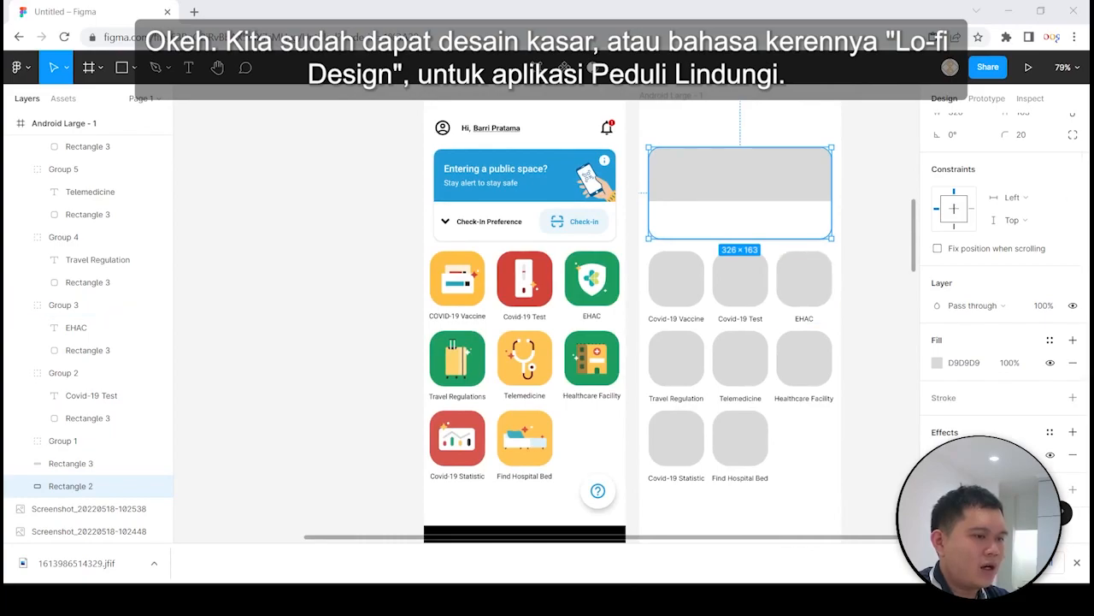
left_click(872, 298)
left_click_drag(872, 298, 811, 300)
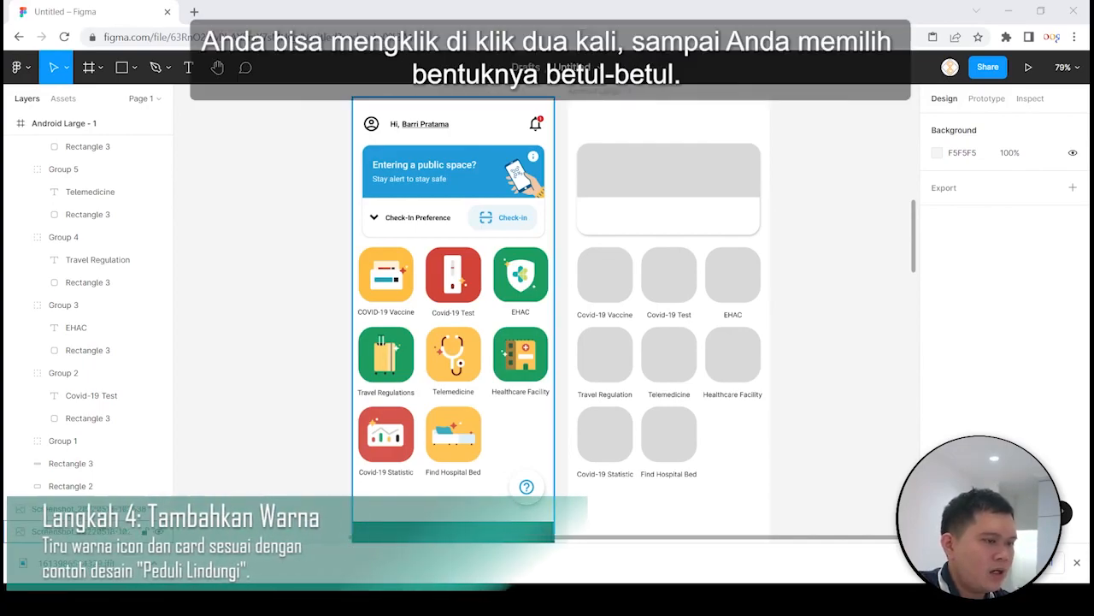
Fill the Covid-19 Vaccine square with the yellow FFBF43 sampled from the reference screenshot's matching icon using the eyedropper
left_click(599, 280)
double_click(596, 282)
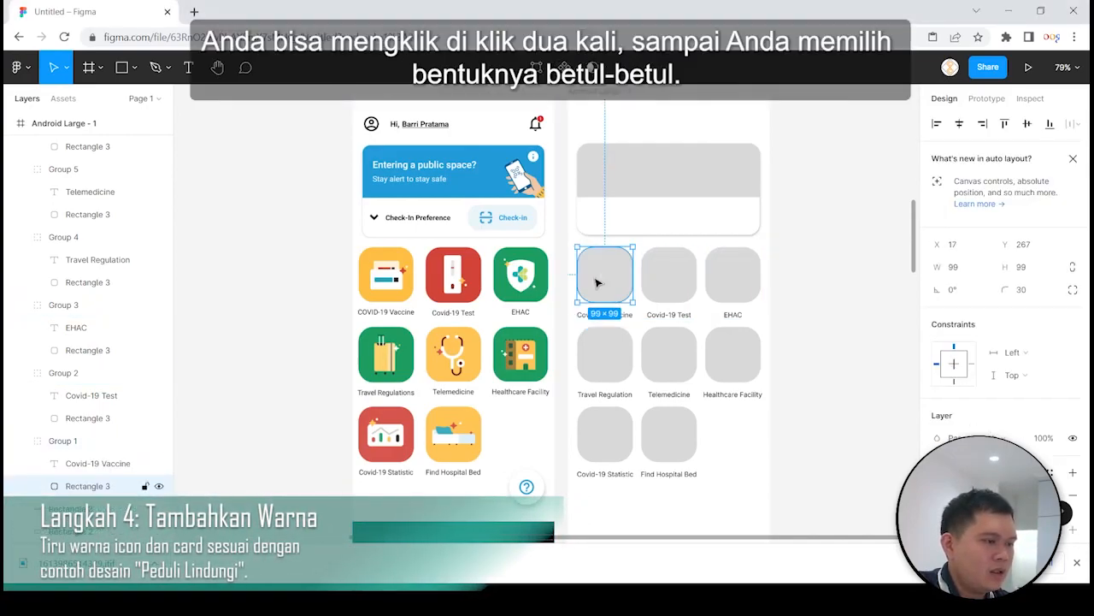
scroll(1056, 368, "down", 3)
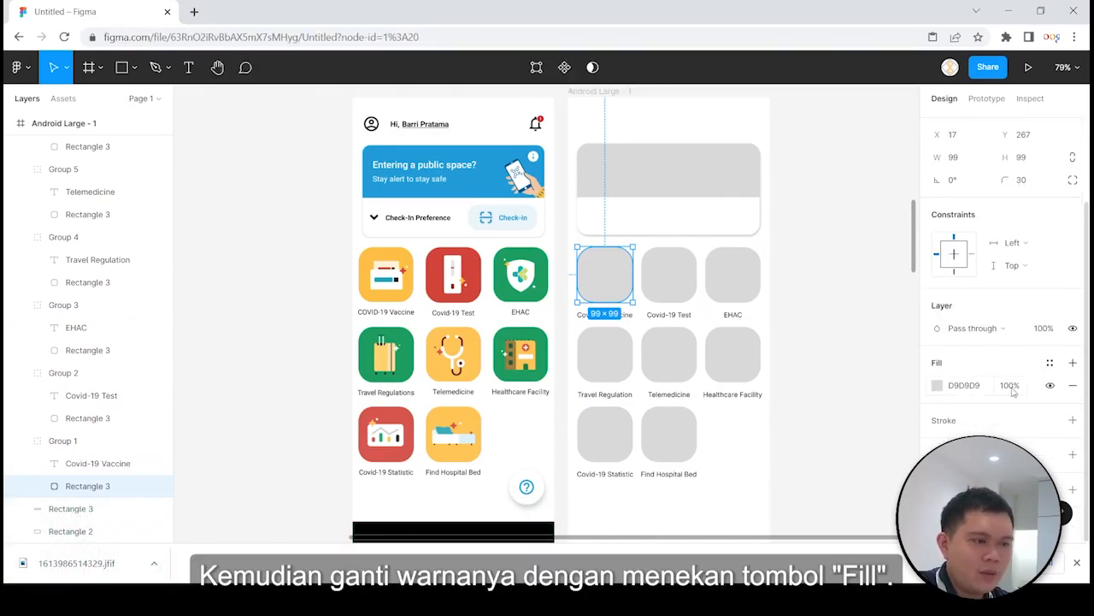
left_click(937, 385)
left_click(770, 385)
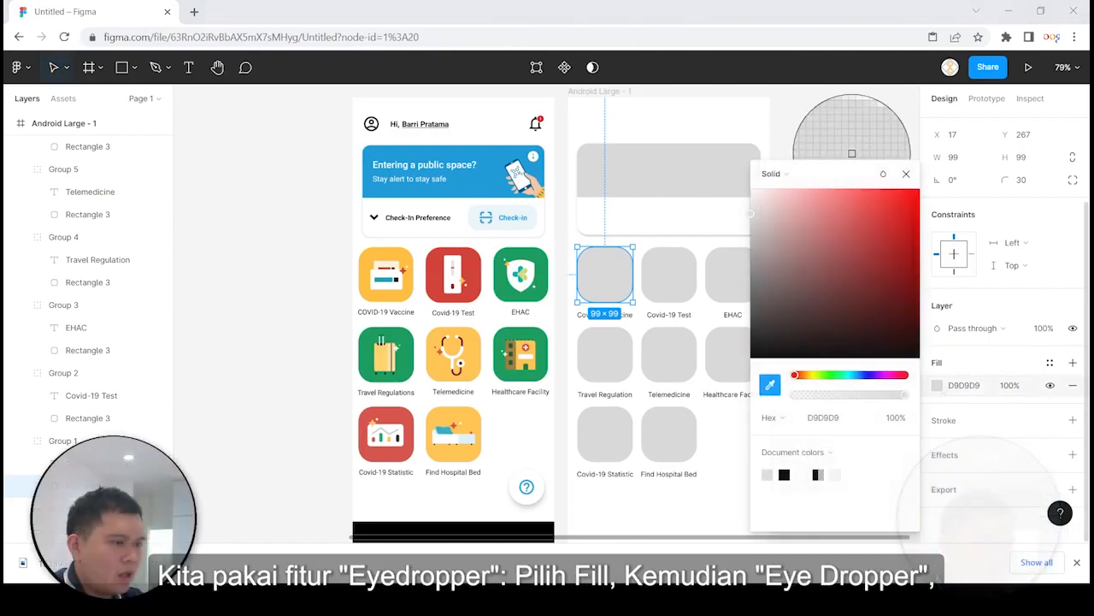
left_click(852, 154)
left_click(906, 173)
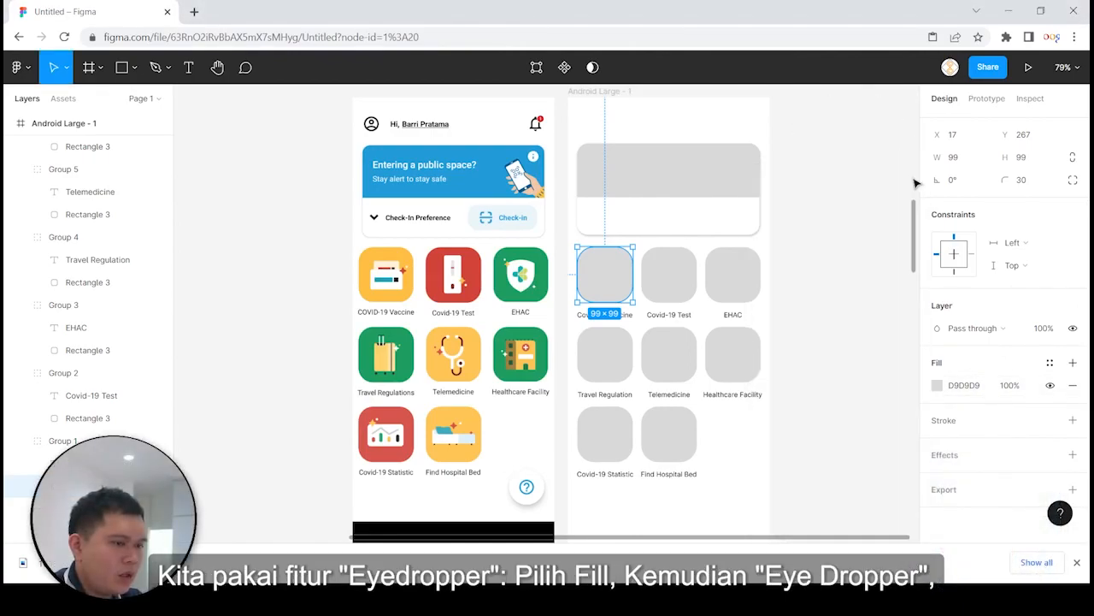
left_click(938, 387)
left_click(770, 385)
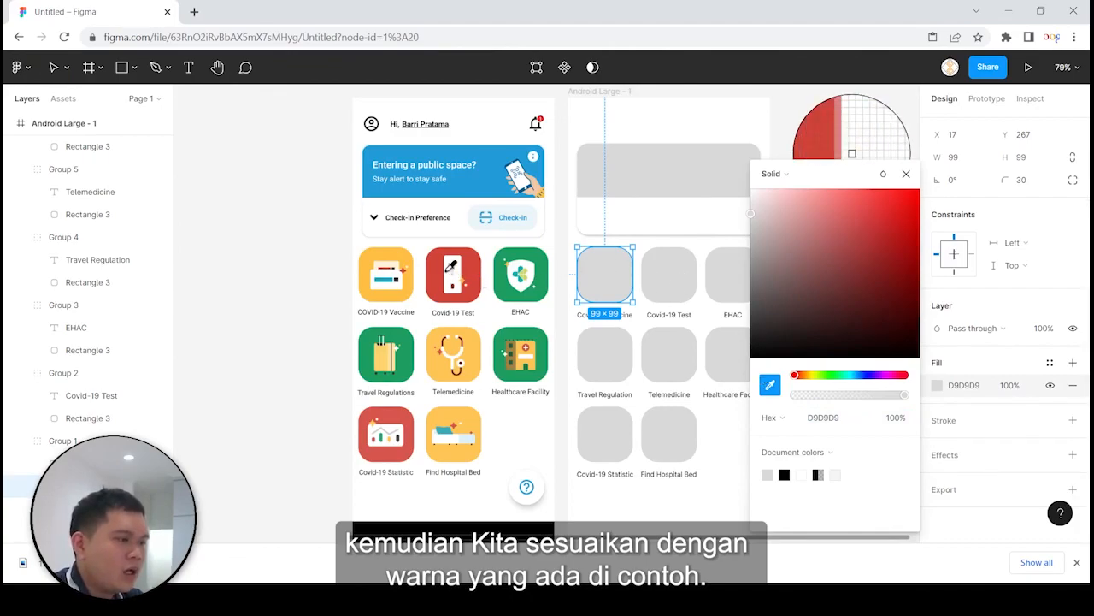
left_click(412, 251)
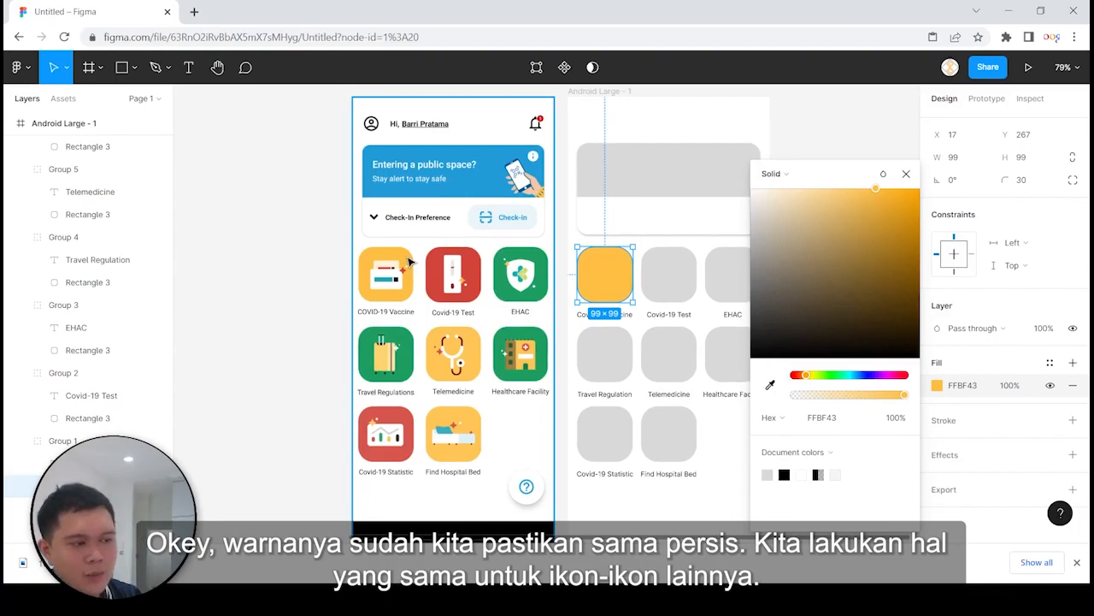
Fill the remaining seven icon squares with the red, green and yellow colours sampled from their matching icons in the reference screenshot
left_click(650, 283)
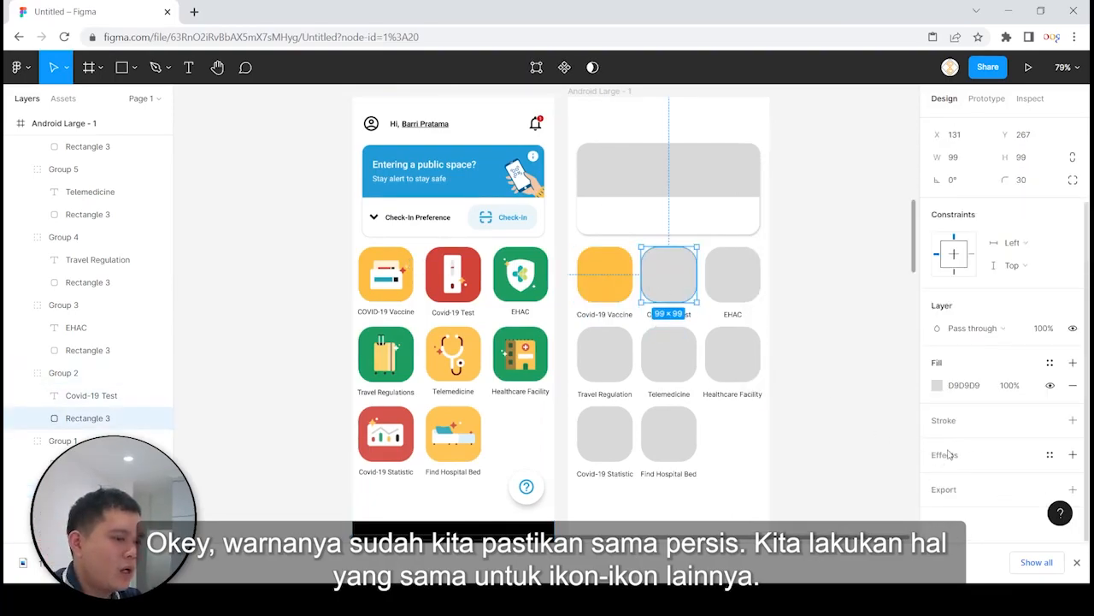
left_click(940, 387)
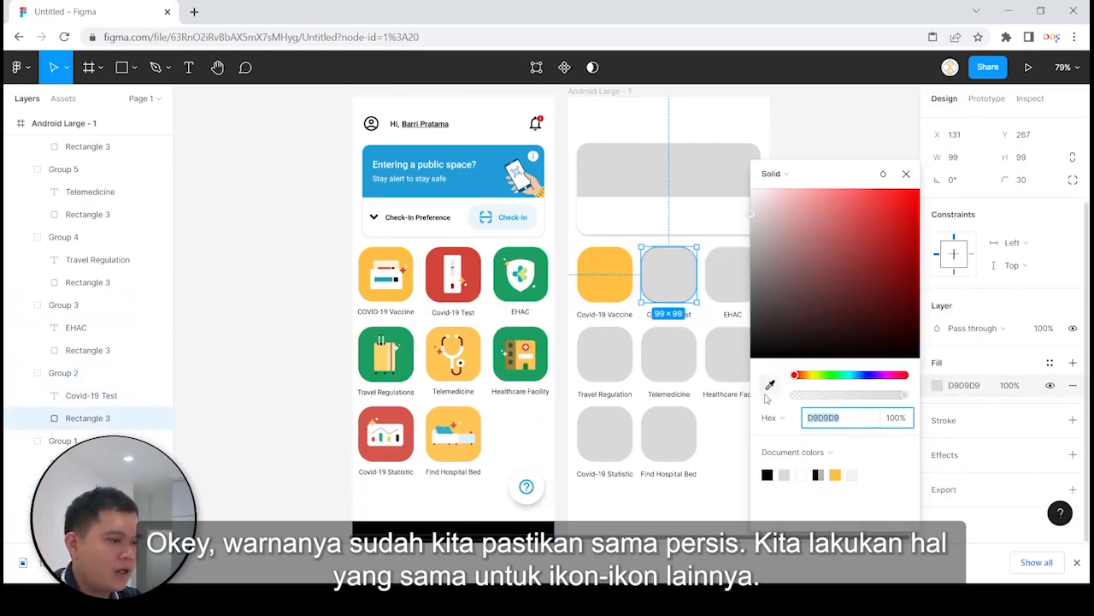
left_click(769, 384)
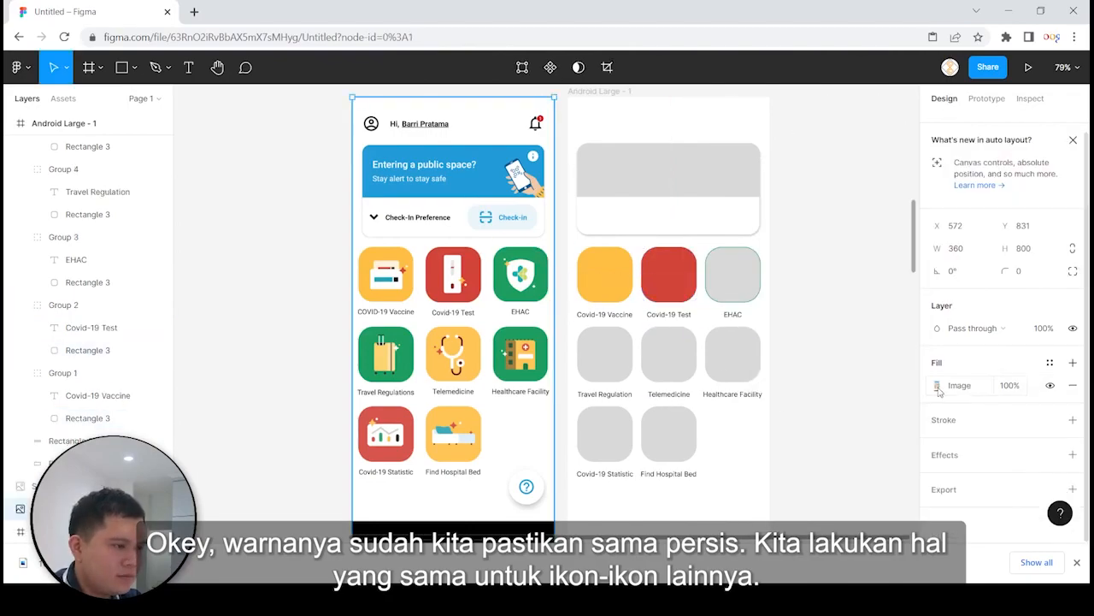
left_click(937, 386)
left_click(770, 387)
left_click(520, 291)
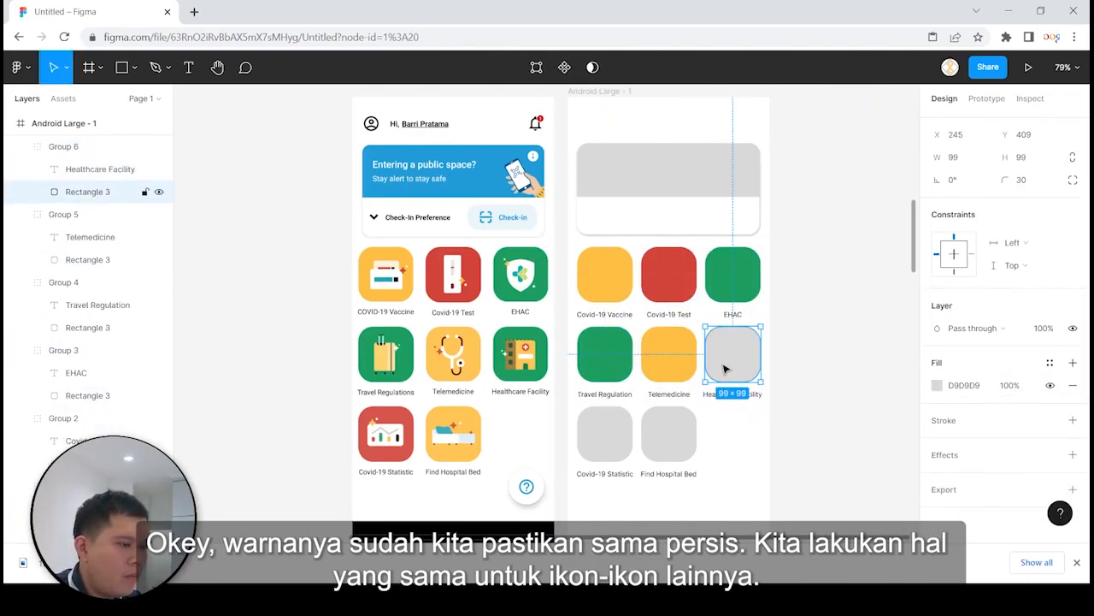
left_click(937, 385)
left_click(769, 387)
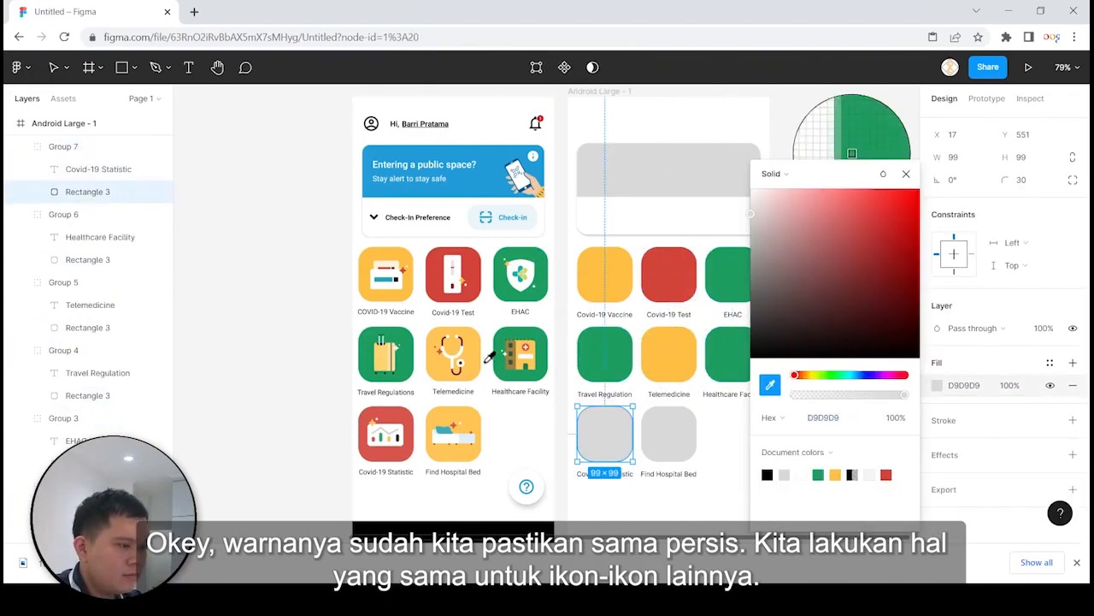
left_click(937, 386)
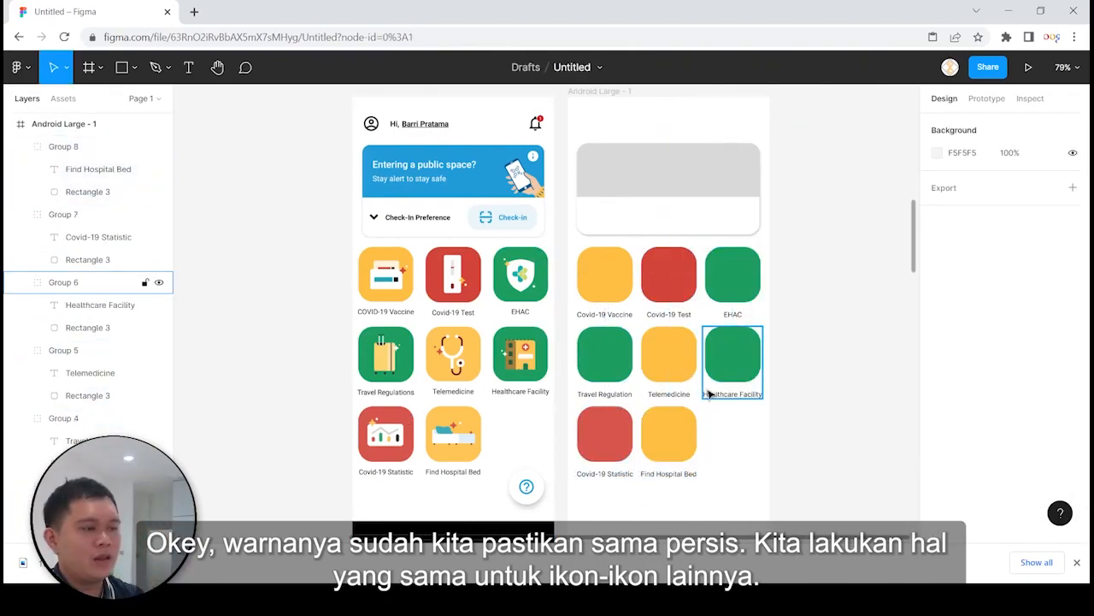
Fill the large card rectangle with the blue 229BD8 sampled from the reference screenshot's card
left_click(667, 171)
left_click(937, 517)
left_click(770, 384)
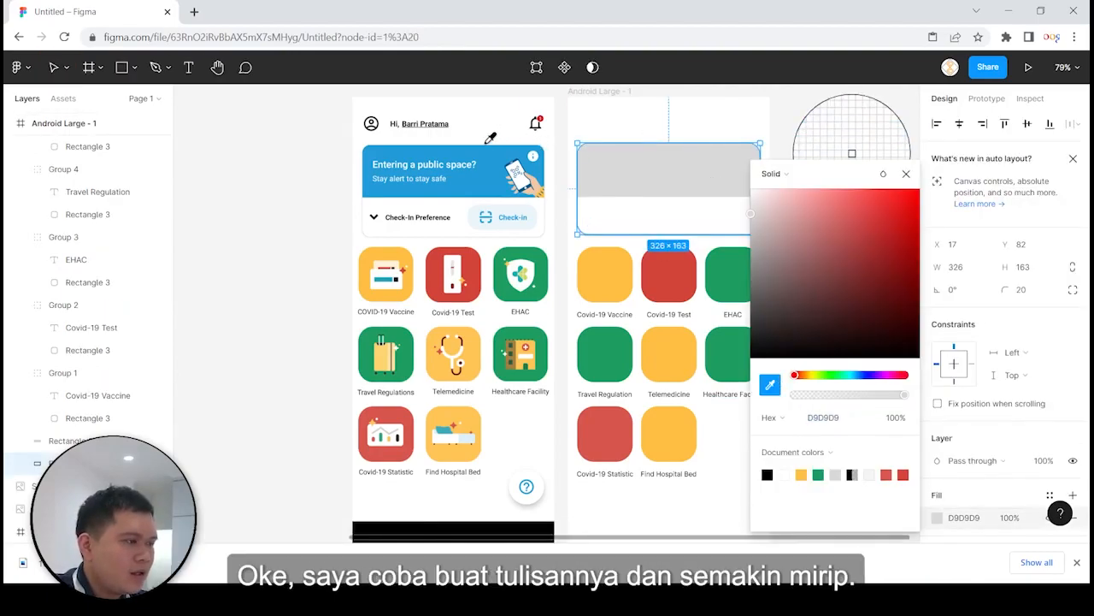
left_click(490, 156)
left_click(905, 174)
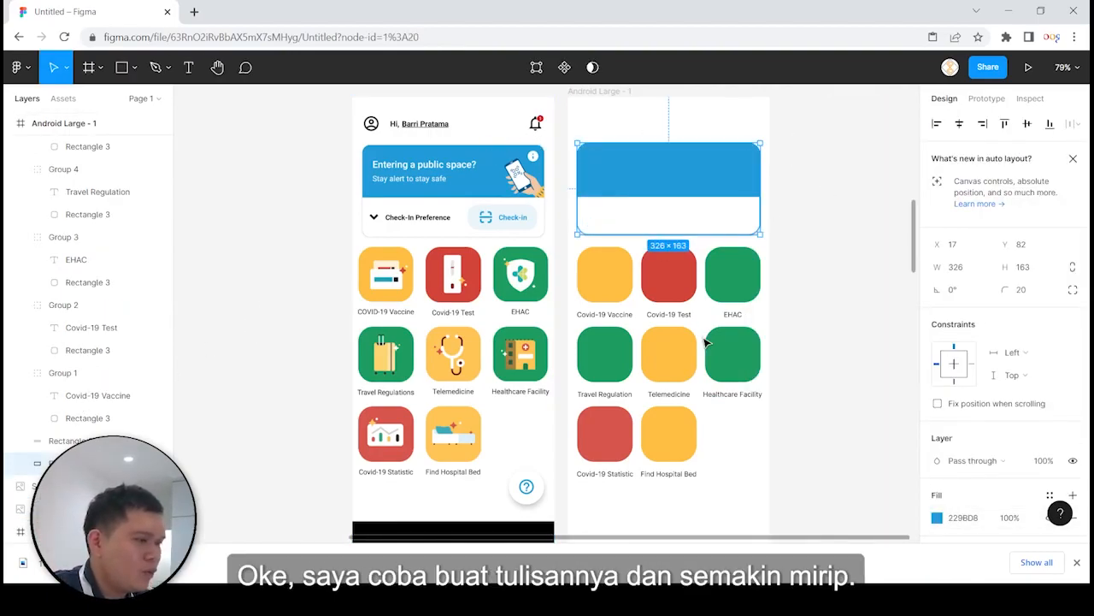
Paste the greeting text above the card and place a copy with a white fill on the card's blue area
key("ctrl+v")
key("ctrl+v")
left_click_drag(622, 123, 642, 170)
scroll(966, 407, "down", 5)
left_click(937, 407)
left_click(854, 473)
Change the white text on the blue card to "Entering a Public Space?" and adjust its font size
double_click(634, 166)
type("Entering a Public Space?")
key("Escape")
left_click(1060, 399)
left_click(1047, 385)
left_click(1058, 399)
left_click(1047, 369)
Add the subtitle "Stay alert to stay safe" beneath the card title in Regular weight at size 12
mouse_move(656, 173)
left_mouse_down()
mouse_move(671, 171)
mouse_move(672, 184)
left_mouse_up()
key("ctrl+v")
double_click(672, 181)
type("Stay alert to stay safe")
left_click(950, 399)
left_click(957, 348)
left_click(1061, 399)
left_click(1040, 303)
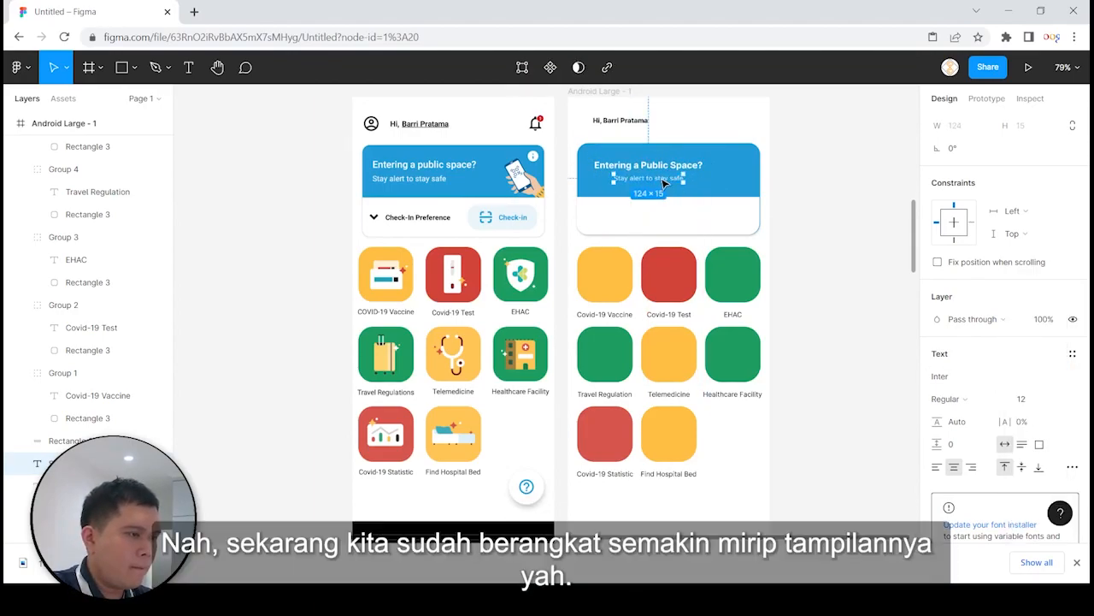
left_click(821, 207)
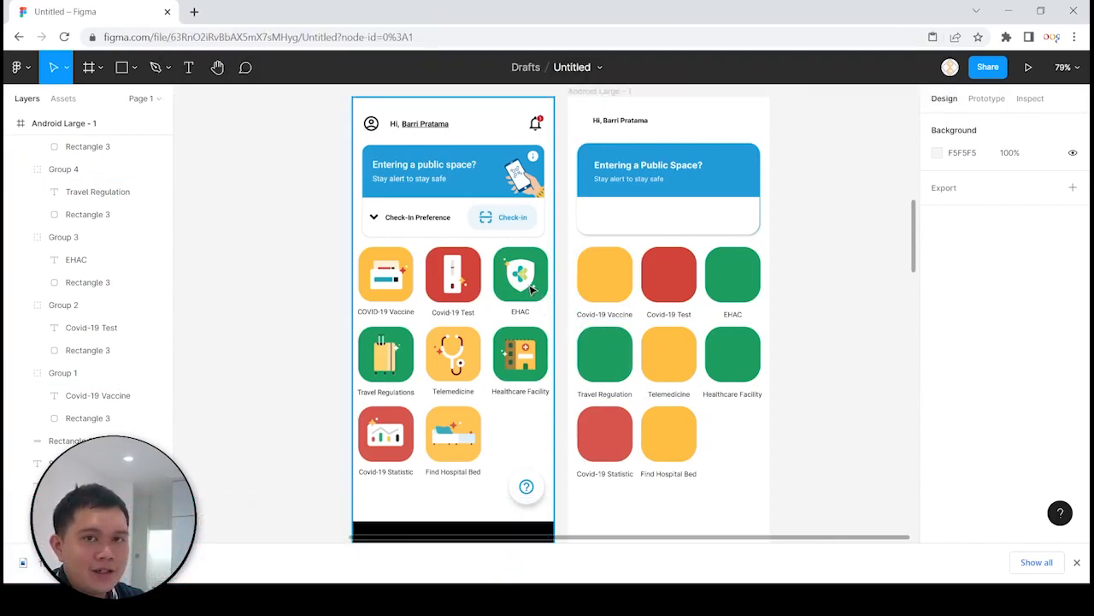
Open the Figma Community page for browsing plugins
scroll(532, 290, "up", 5)
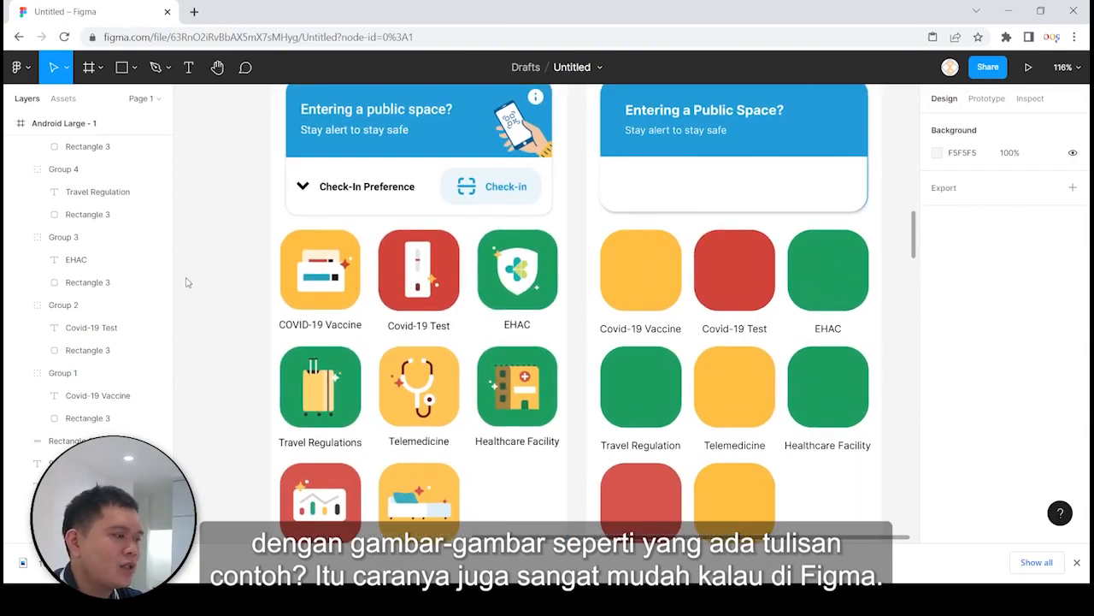
scroll(479, 252, "down", 4)
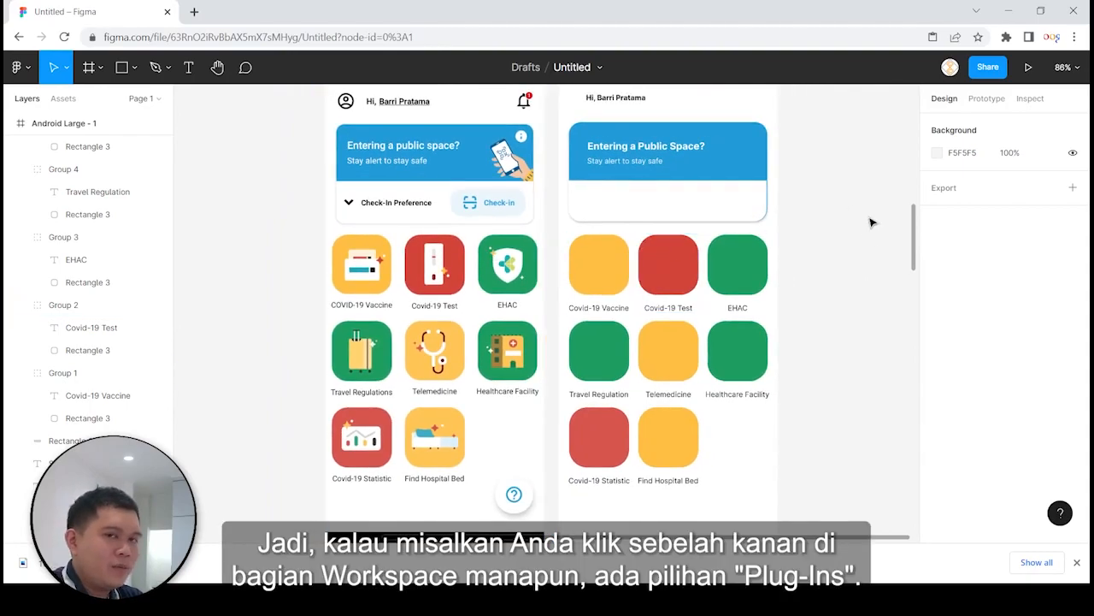
right_click(818, 220)
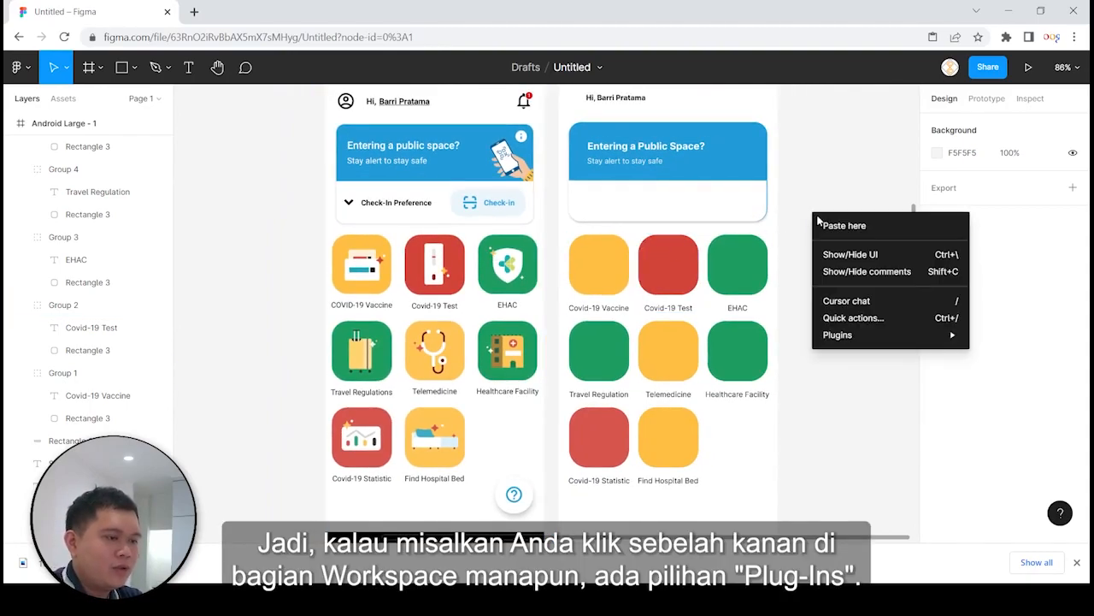
mouse_move(840, 338)
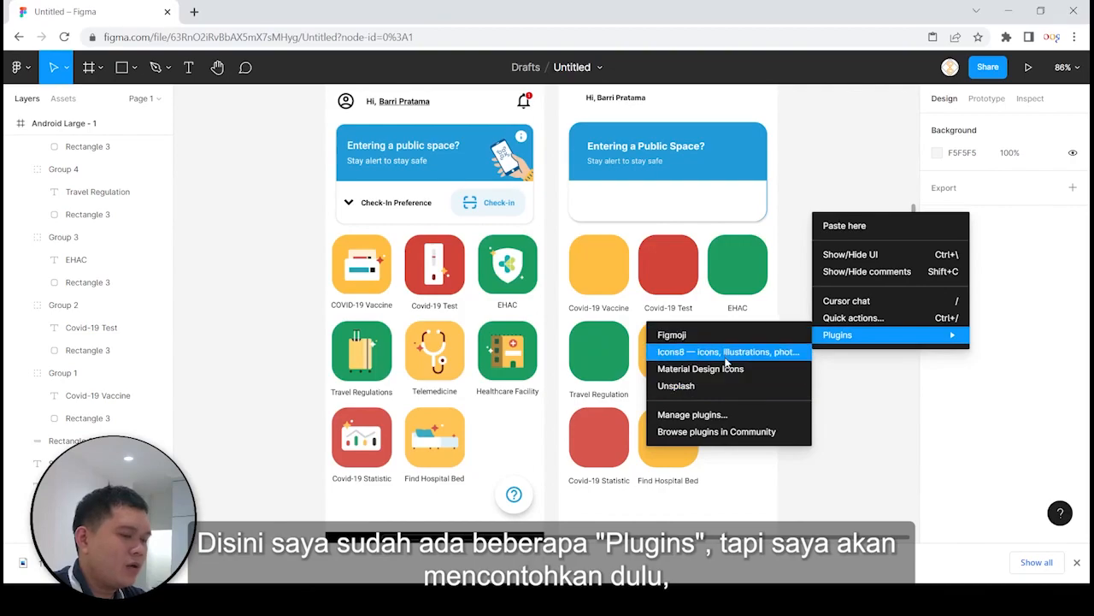
left_click(725, 433)
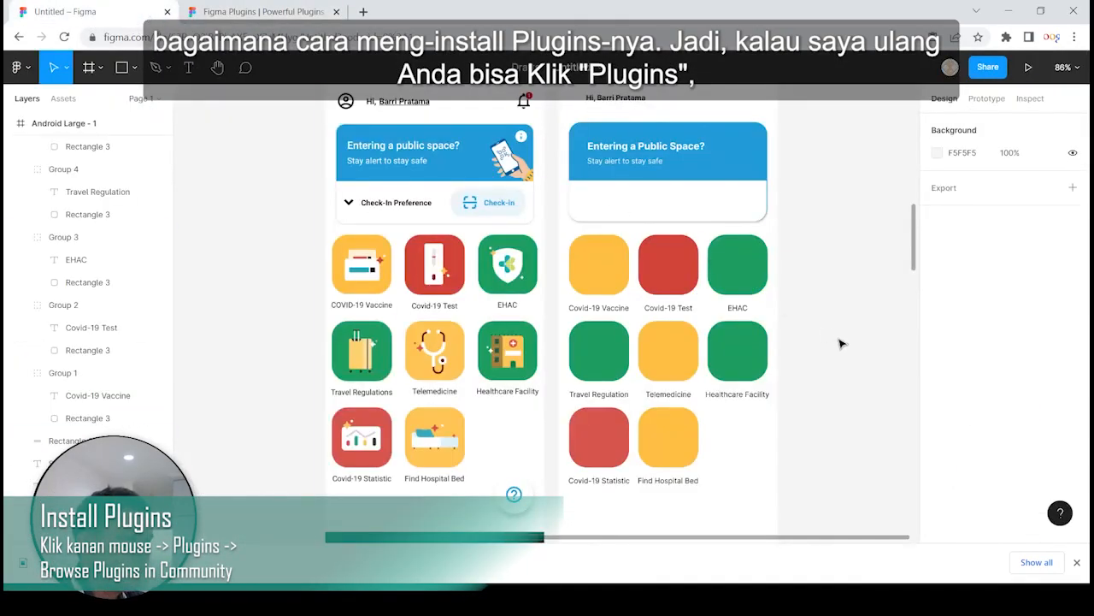
Open the Community plugins page from the design file again and look over the available plugins
right_click(827, 288)
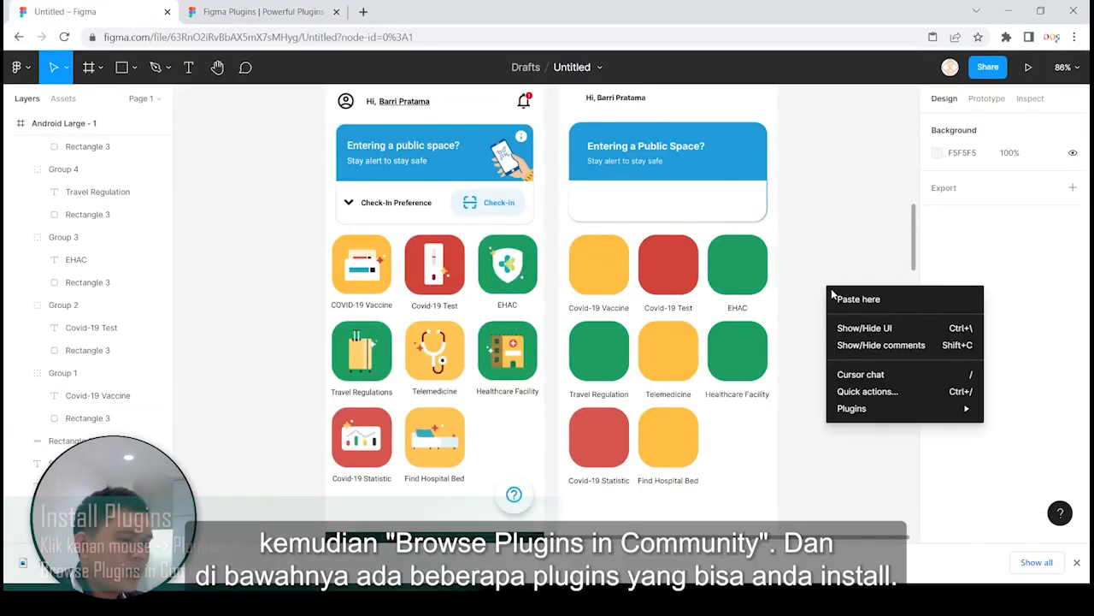
mouse_move(862, 408)
left_click(731, 504)
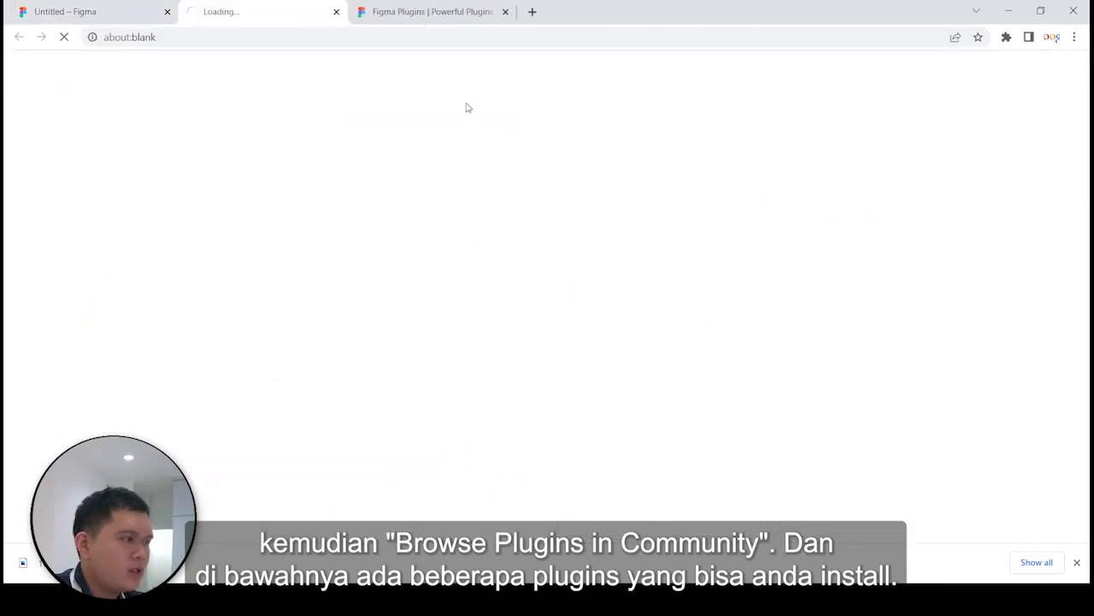
scroll(721, 250, "down", 3)
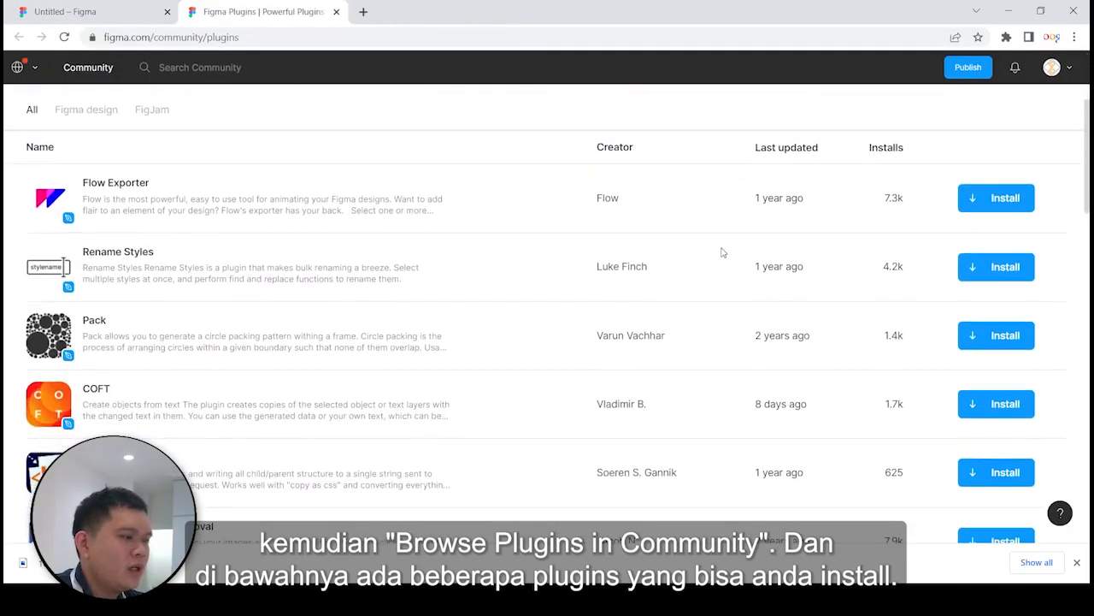
scroll(721, 251, "up", 2)
scroll(721, 251, "up", 1)
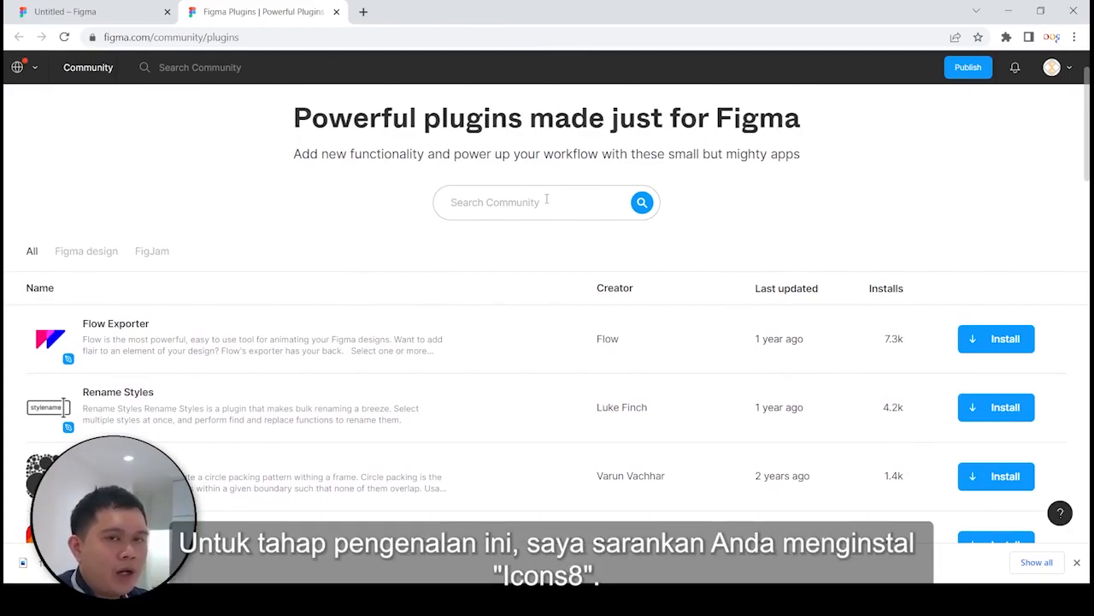
Search the Community plugins for "icons8" and reinstall the plugin Icons8 — icons, illustrations, photos
type("icons8")
key("Return")
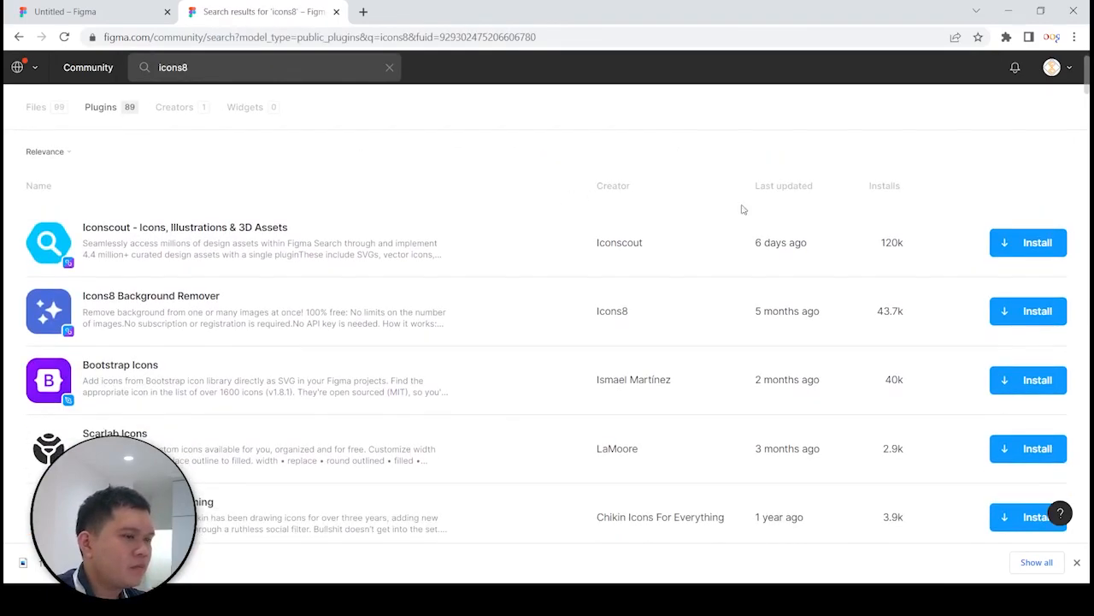
left_click(1006, 248)
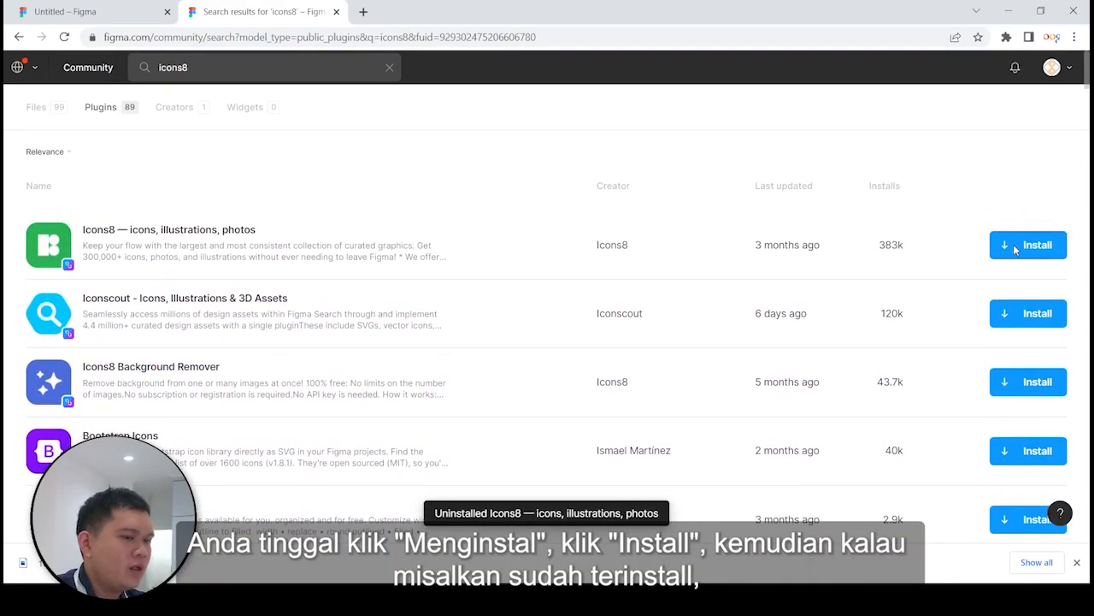
left_click(1017, 248)
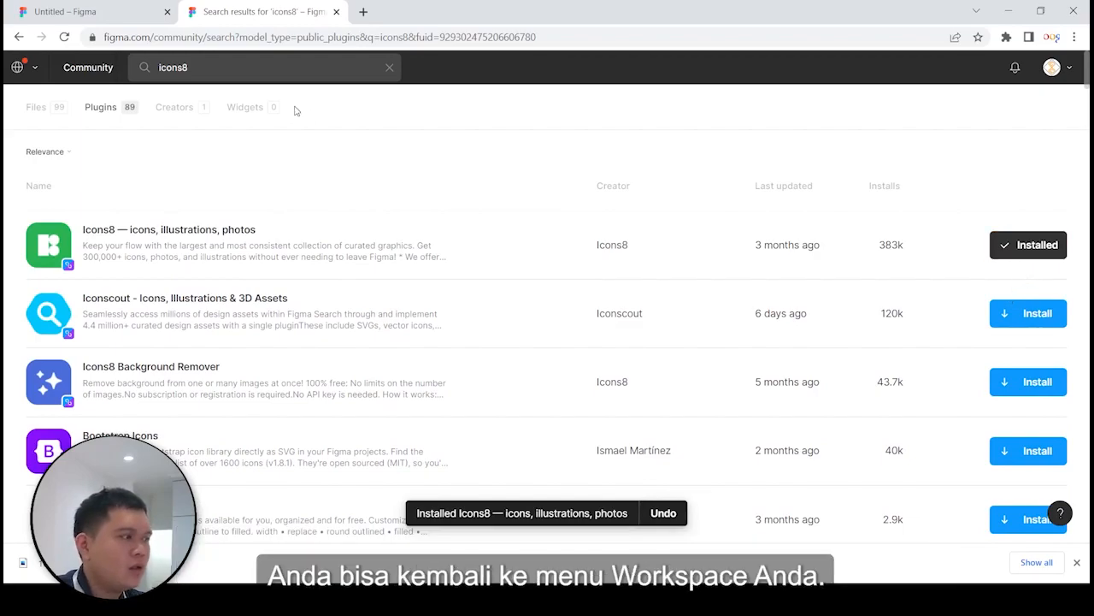
Return to the Untitled design file and run the Icons8 plugin, moving its window slightly aside on the canvas
left_click(117, 14)
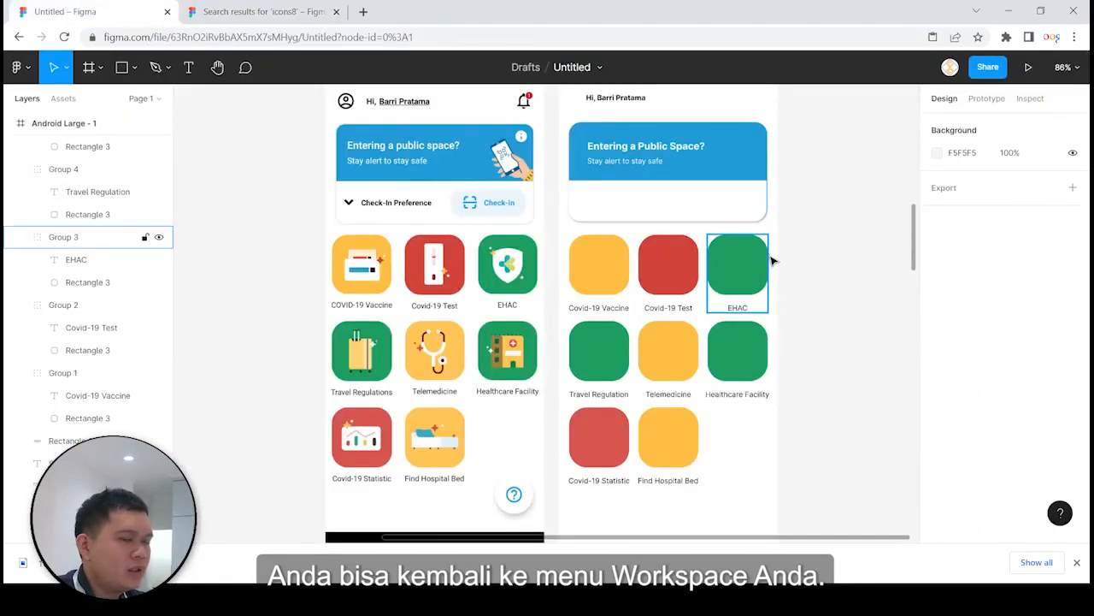
right_click(812, 215)
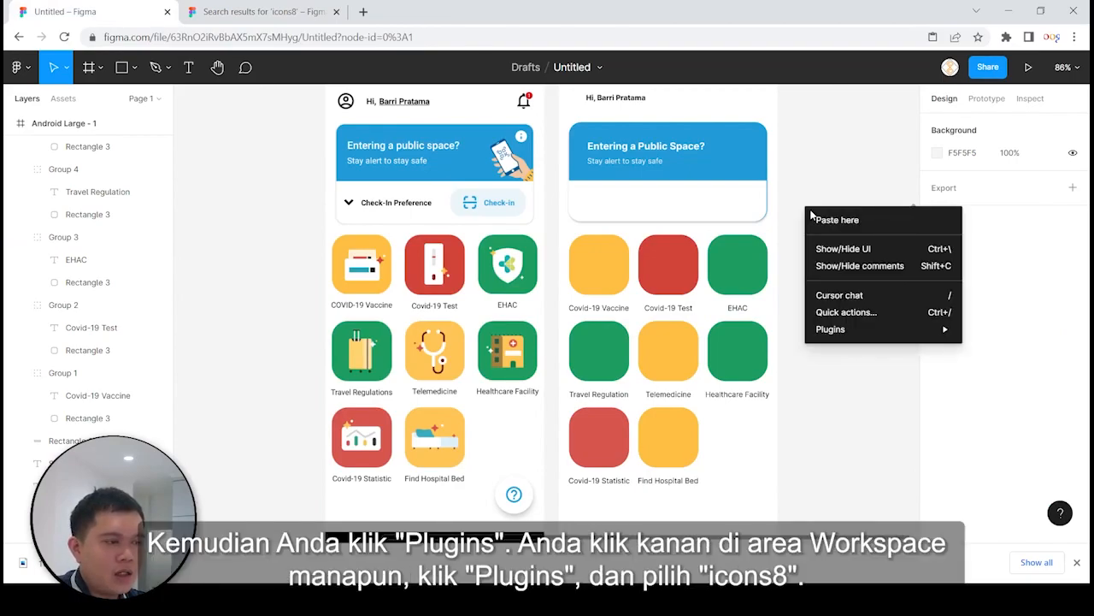
mouse_move(835, 333)
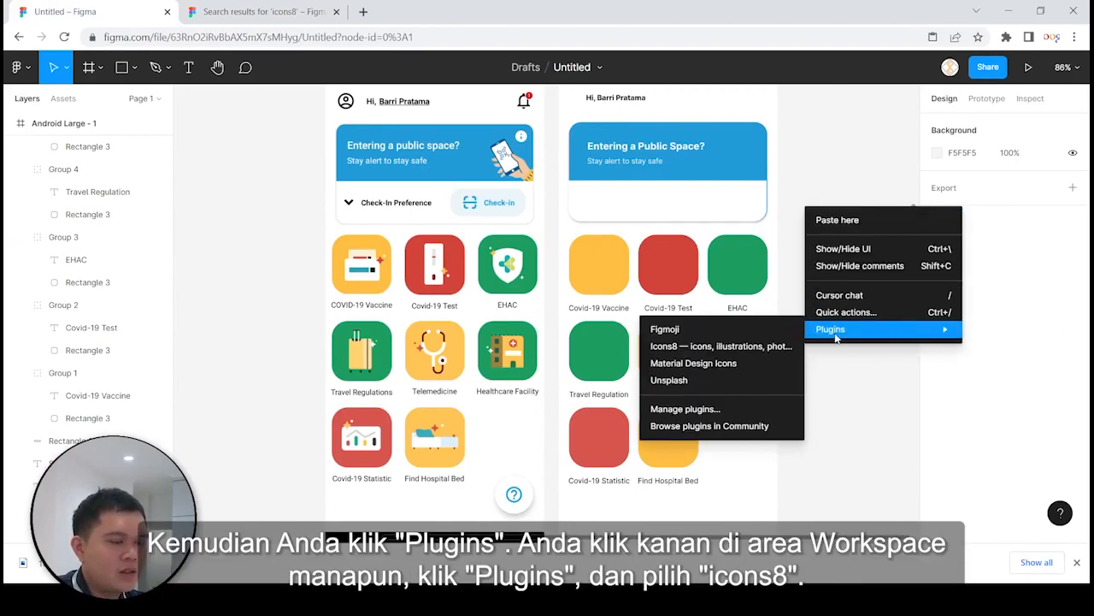
left_click(835, 180)
right_click(815, 176)
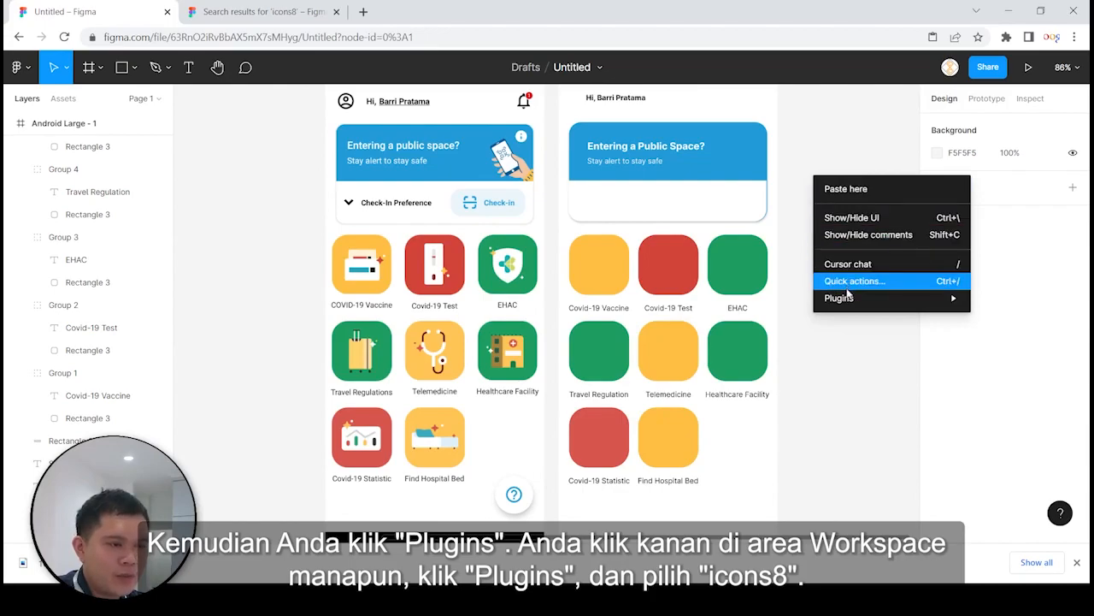
mouse_move(849, 299)
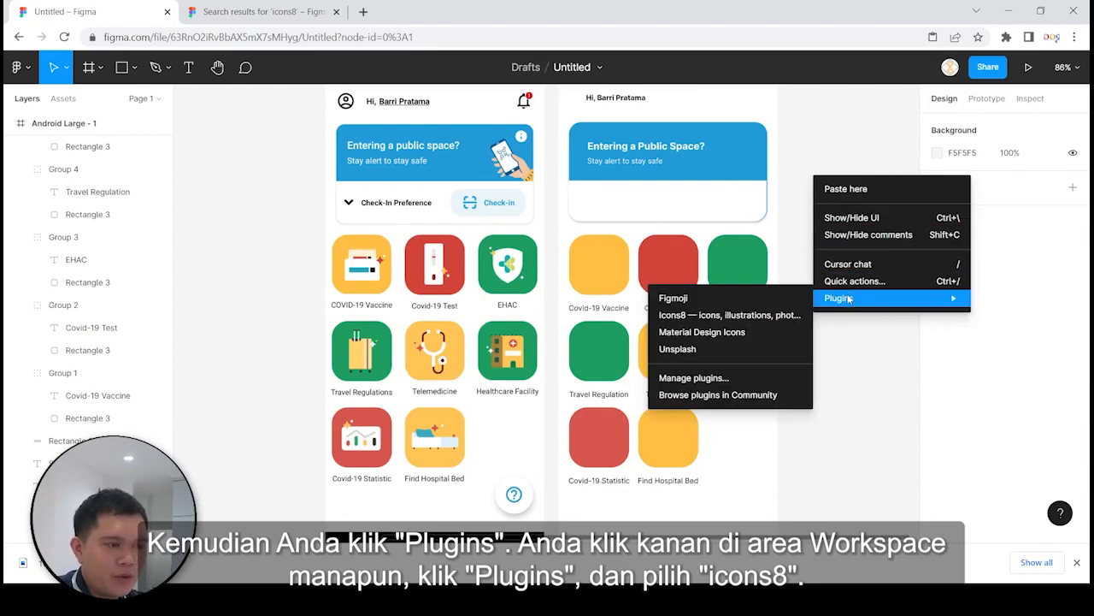
left_click(779, 316)
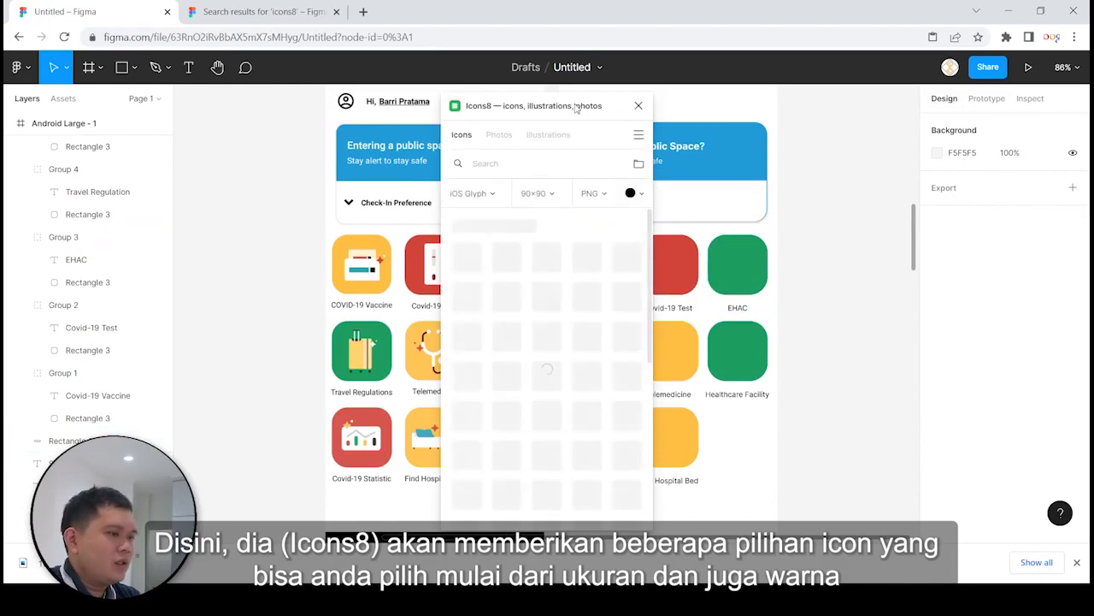
left_click_drag(577, 110, 541, 114)
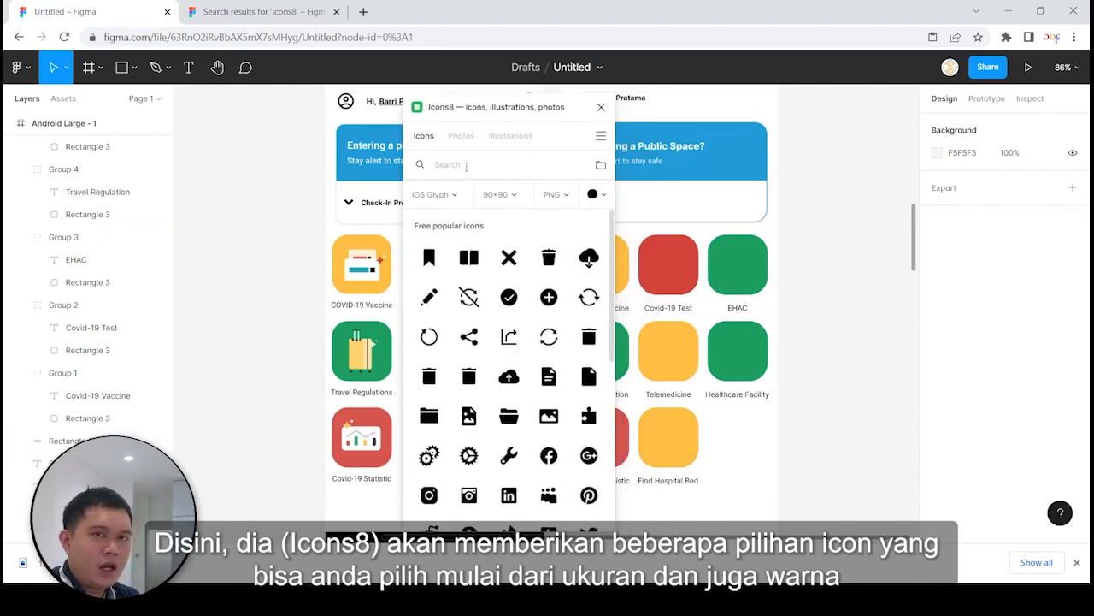
Look over the icon style, size and colour options of the Icons8 plugin and set the icon style to Stickers
left_click(452, 196)
scroll(473, 282, "down", 3)
scroll(526, 222, "up", 3)
left_click(523, 205)
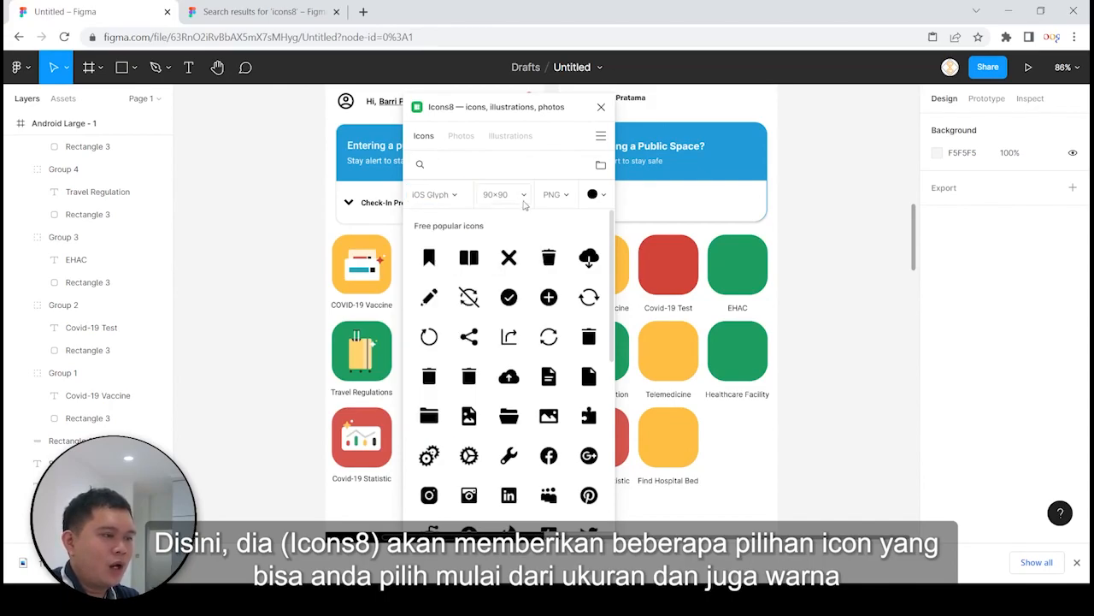
left_click(602, 196)
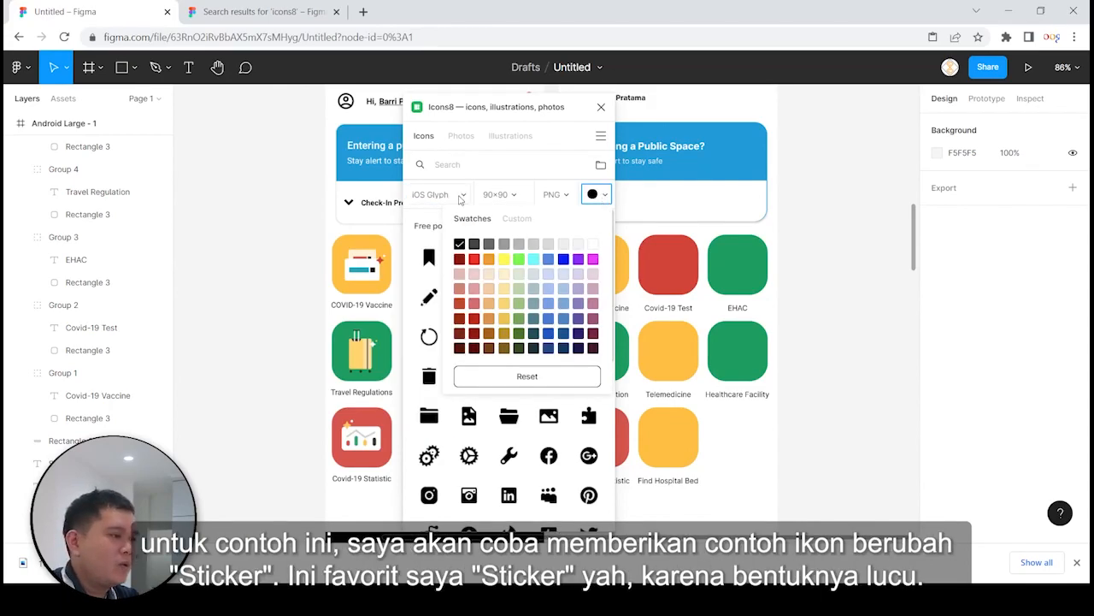
left_click(460, 199)
scroll(452, 272, "down", 5)
scroll(439, 350, "up", 1)
scroll(445, 333, "up", 5)
scroll(460, 301, "down", 10)
scroll(463, 314, "down", 2)
left_click(457, 380)
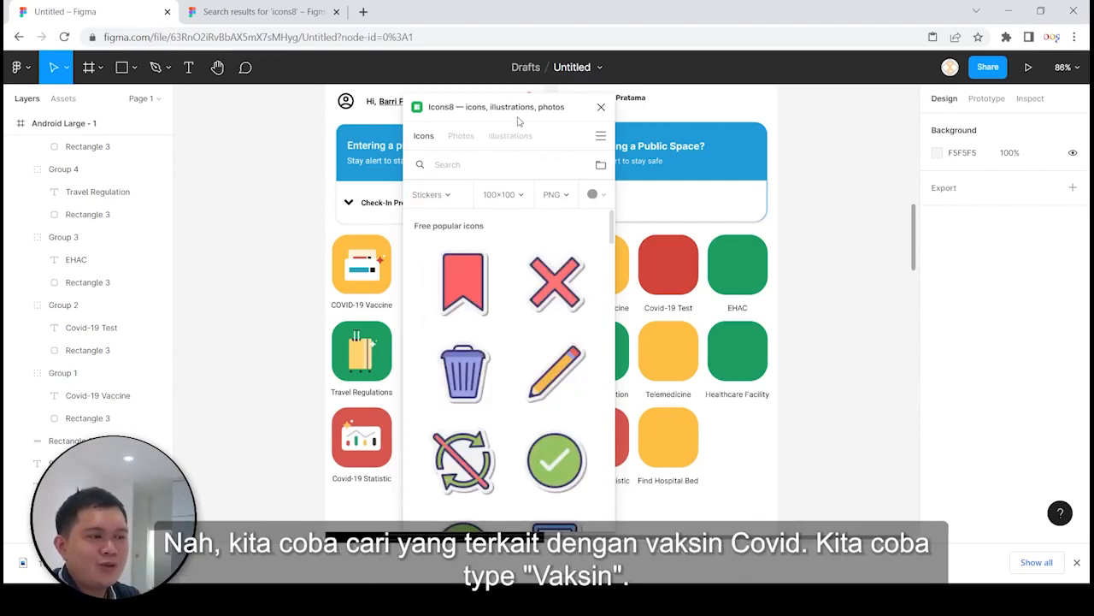
Move the plugin window off the designs, search for "vaccine" and place the Virtual Machine icon, about 71 × 87, on the Covid-19 Vaccine square
left_click_drag(525, 108, 816, 101)
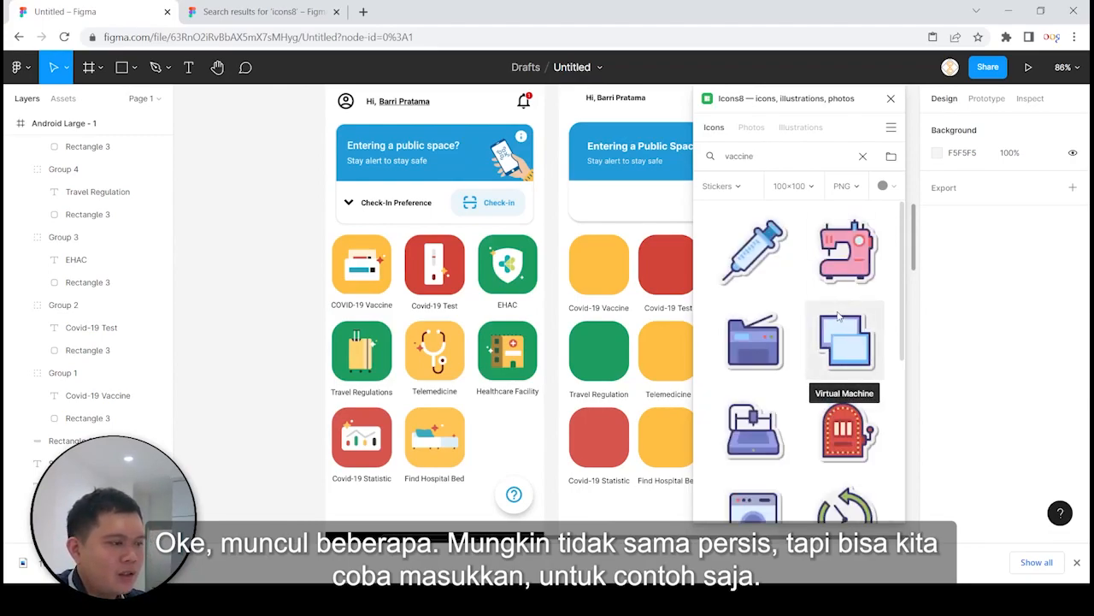
left_click_drag(780, 107, 816, 107)
left_click_drag(844, 372, 602, 272)
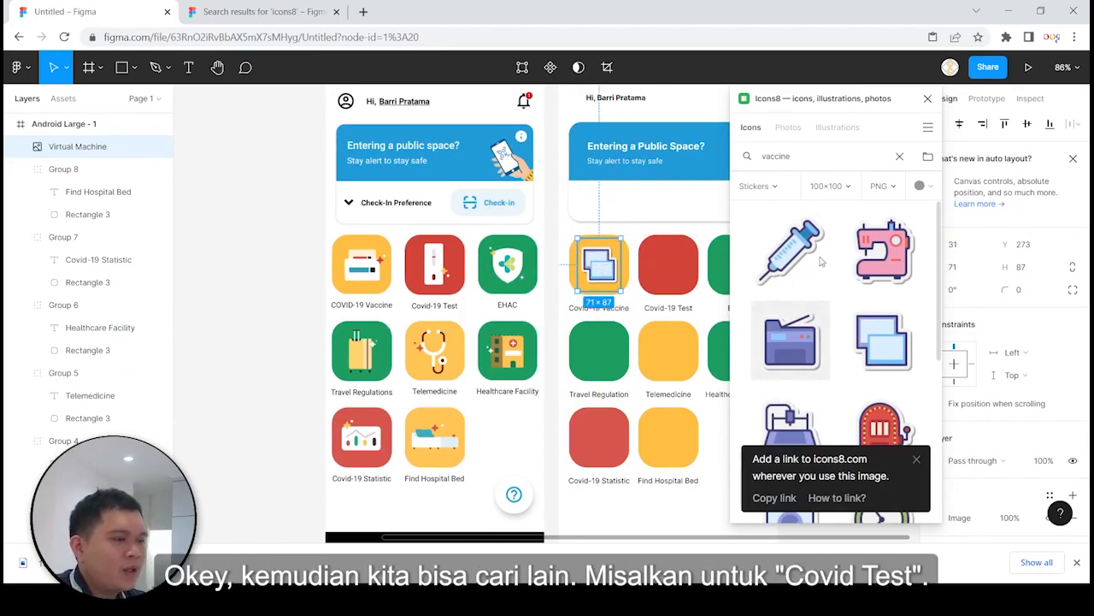
Search for "thermo" and fit a Thermometer icon, about 87 × 76, on the Covid-19 Test square, plus a Shield icon on the EHAC square
triple_click(820, 154)
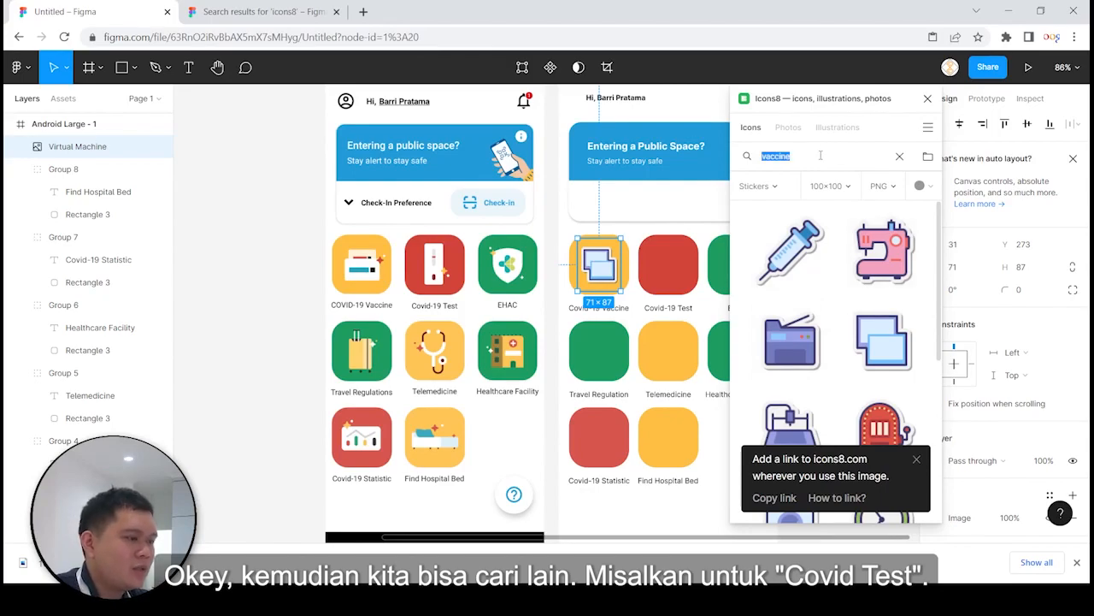
type("inject")
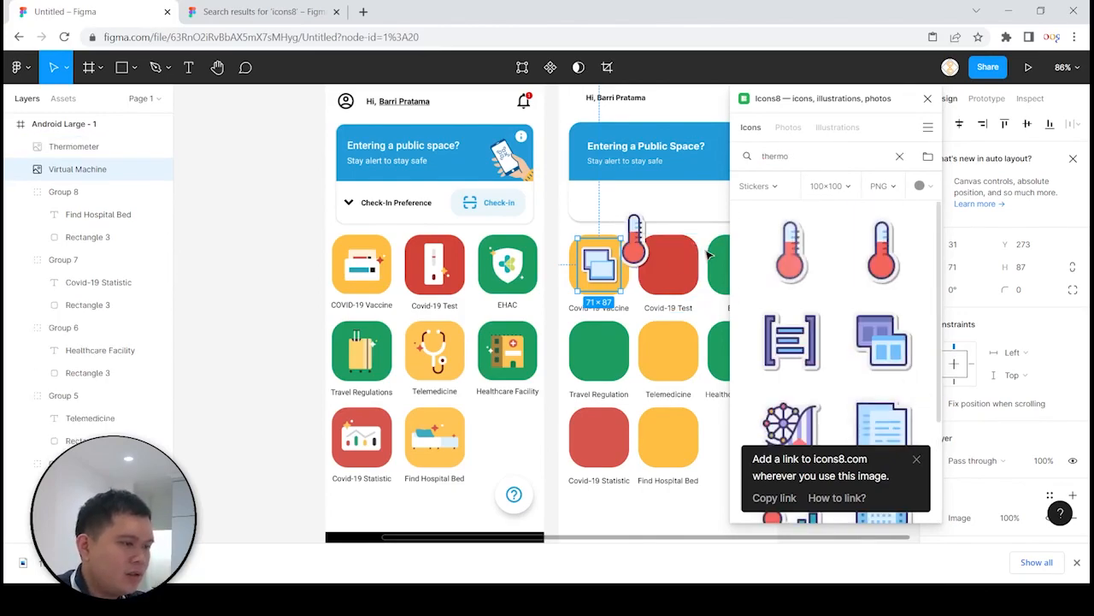
scroll(496, 325, "right", 2)
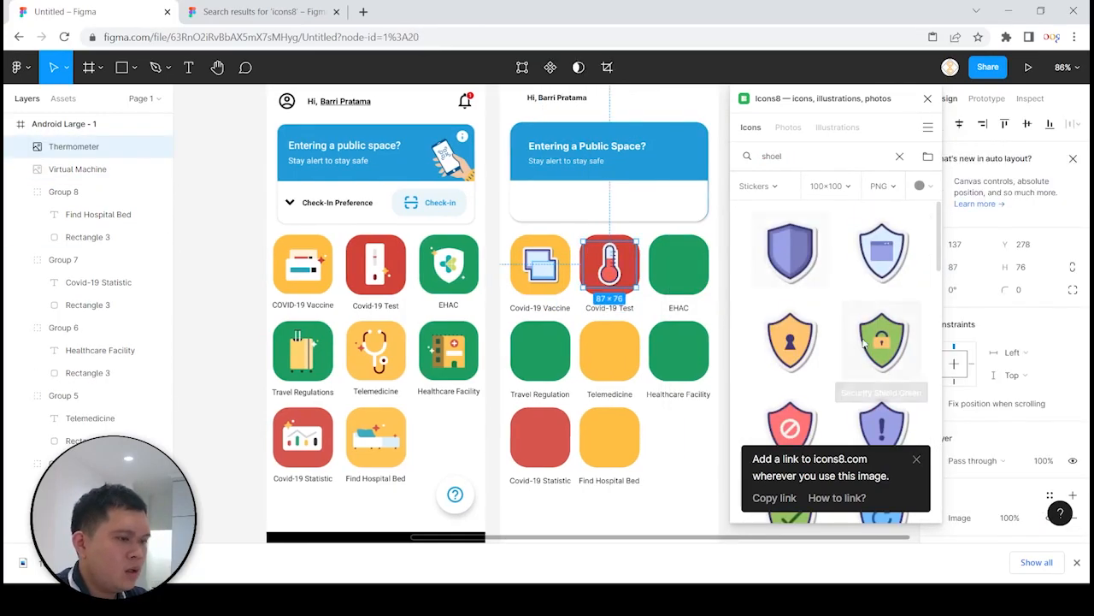
left_click_drag(872, 337, 678, 264)
Find and place a Suitcase icon on the Travel Regulation square and a Stethoscope icon, about 81 × 77, on the Telemedicine square
type("luggage")
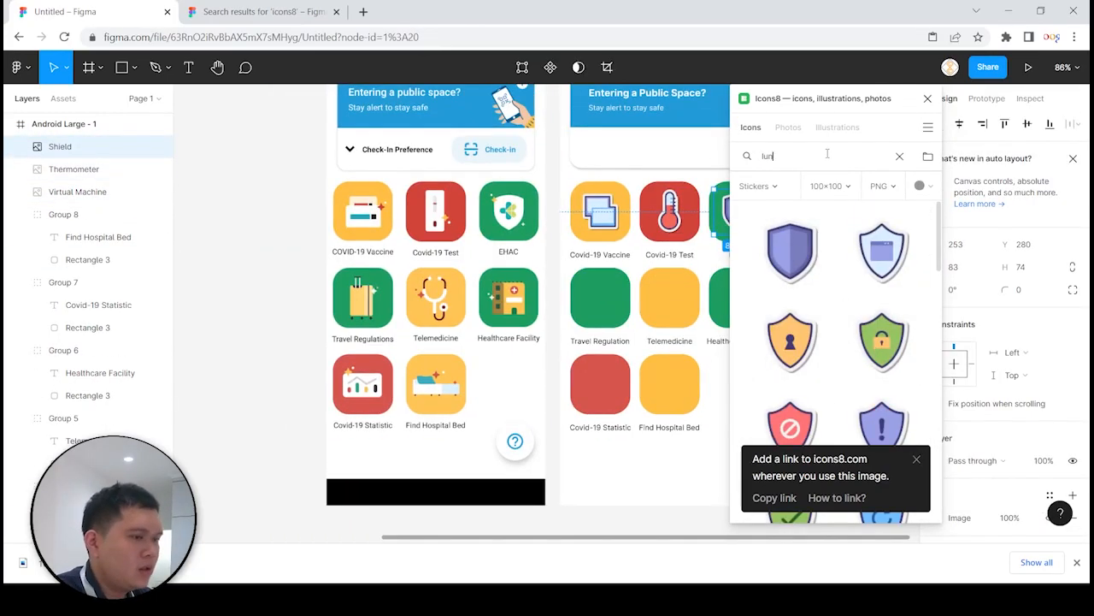
left_click_drag(791, 252, 598, 295)
type("stethoscope")
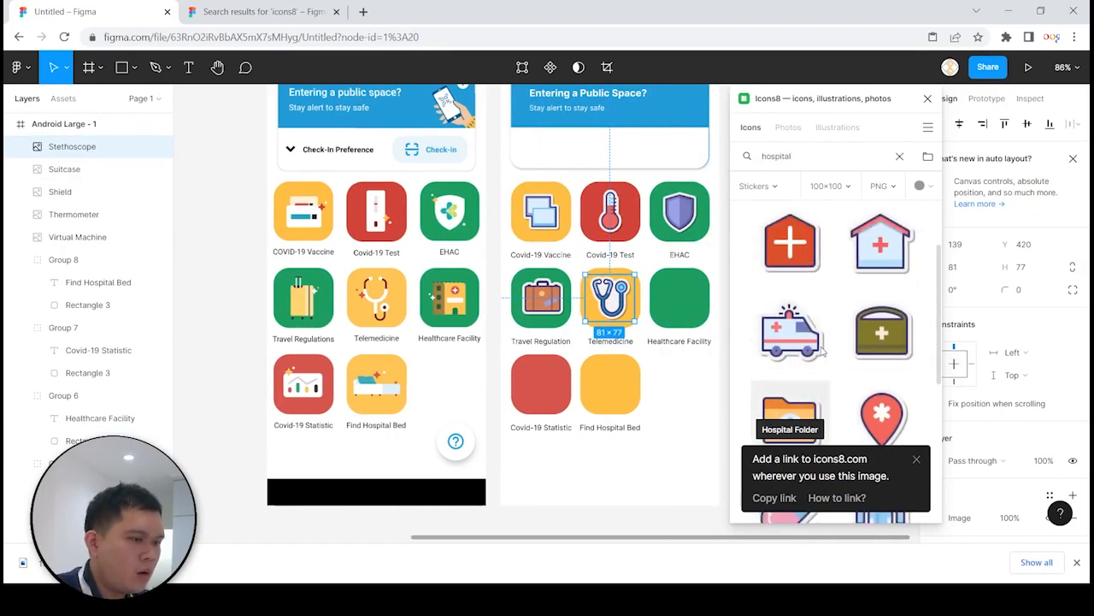
Place Clinic, Laptop Metrics and Bed icons on the Healthcare Facility, Covid-19 Statistic and Find Hospital Bed squares respectively, and close the plugin
left_click_drag(880, 244, 679, 298)
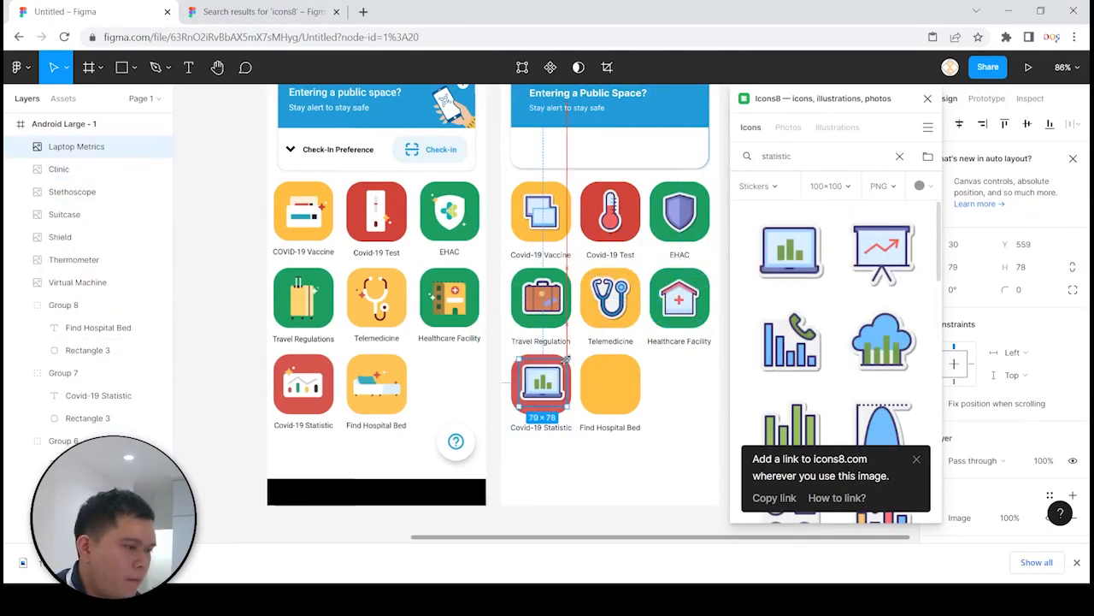
type("bed")
left_click_drag(790, 253, 610, 380)
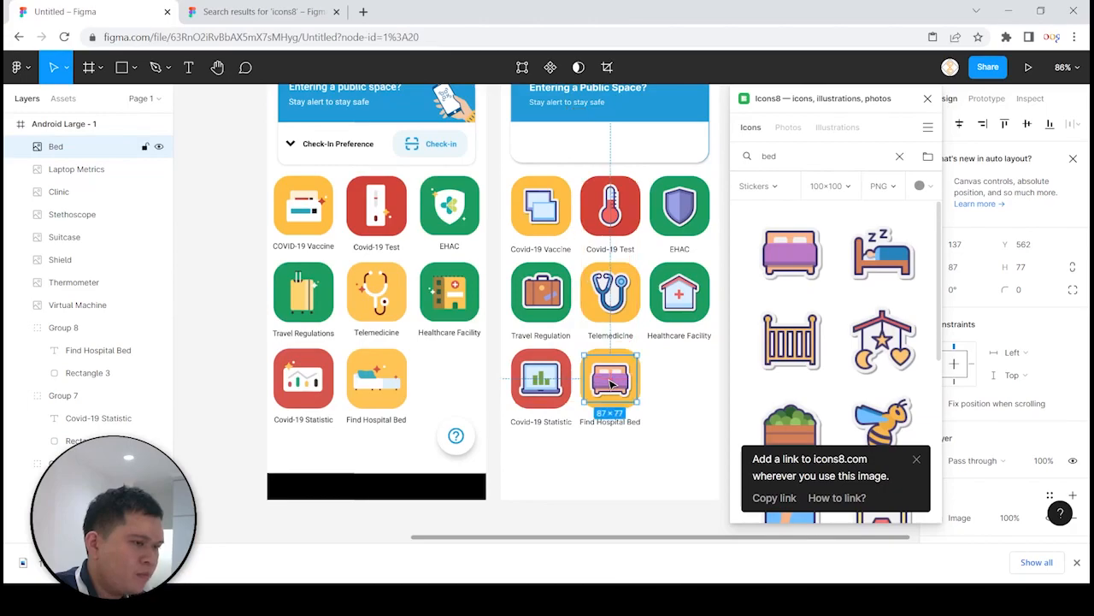
left_click(926, 98)
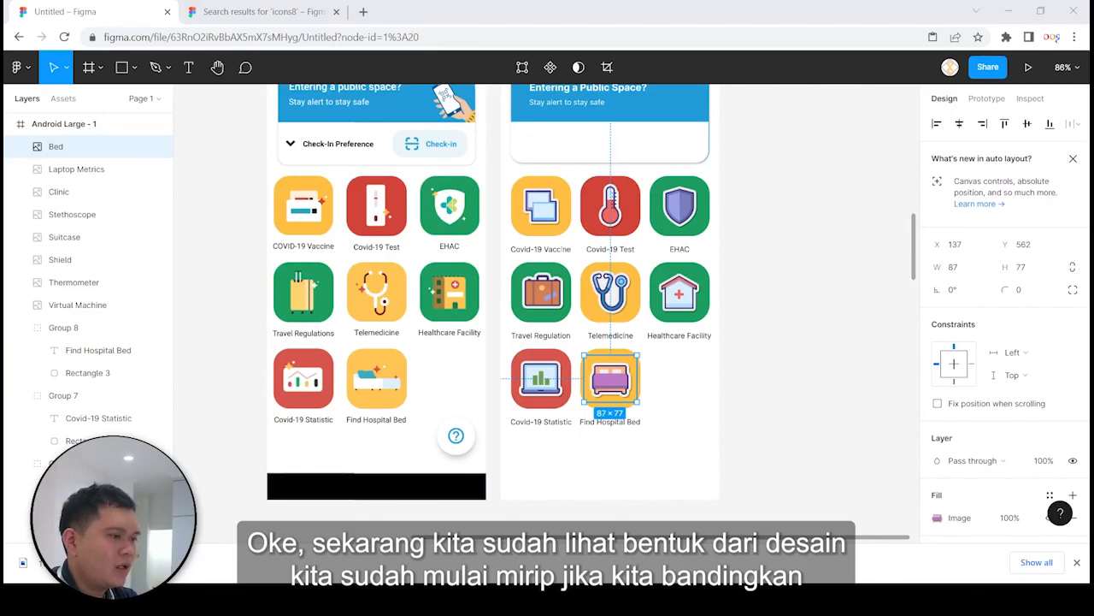
scroll(487, 457, "down", 2)
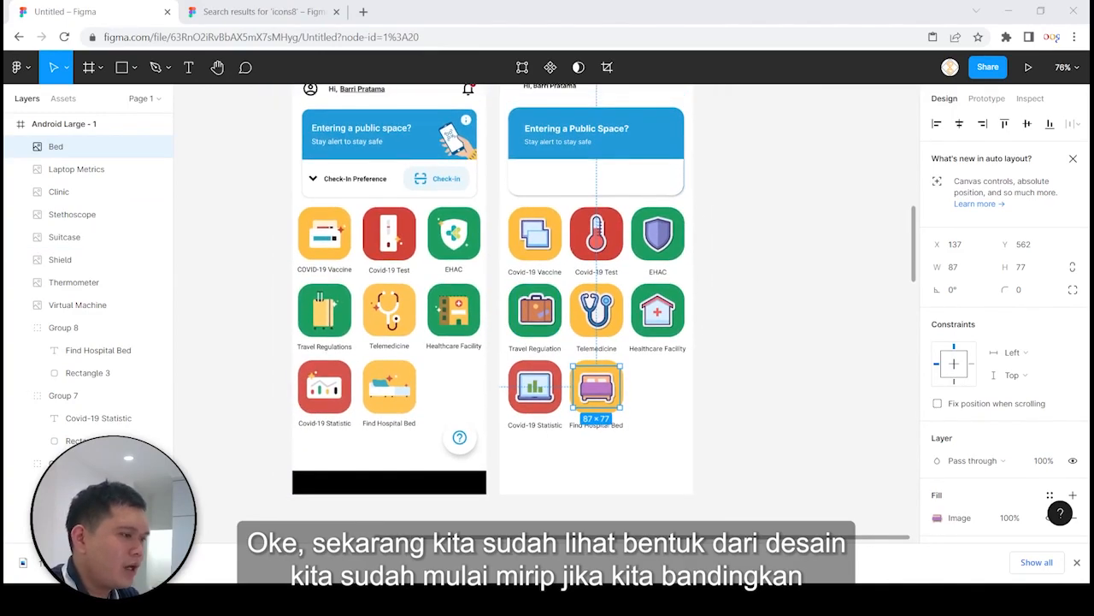
scroll(488, 290, "up", 1)
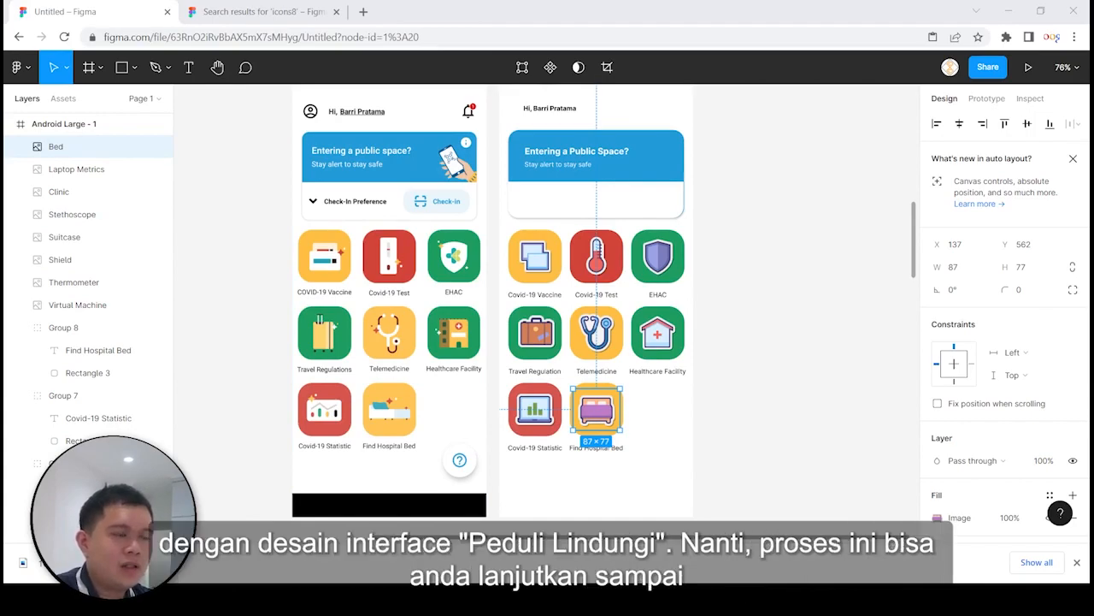